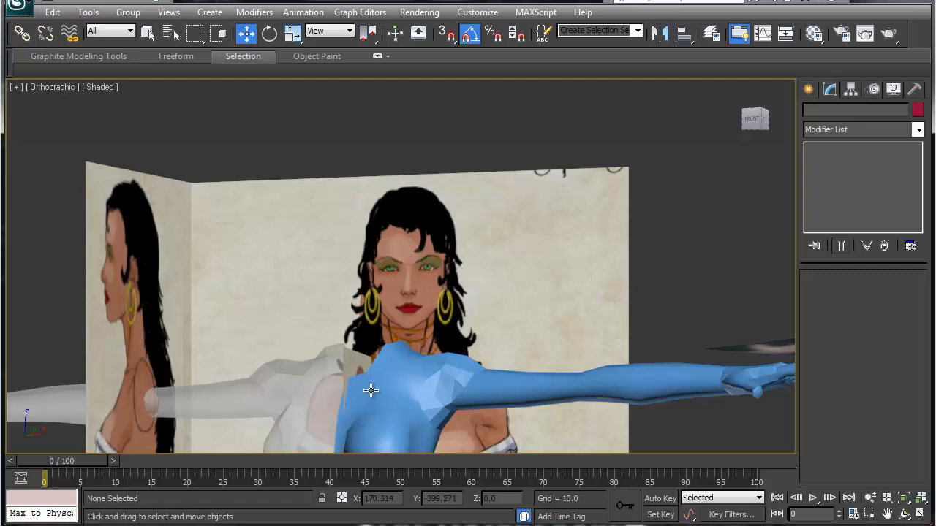
Switch the viewport to the Right view, framed on the head in the side reference image.
middle_drag(370, 391, 423, 362)
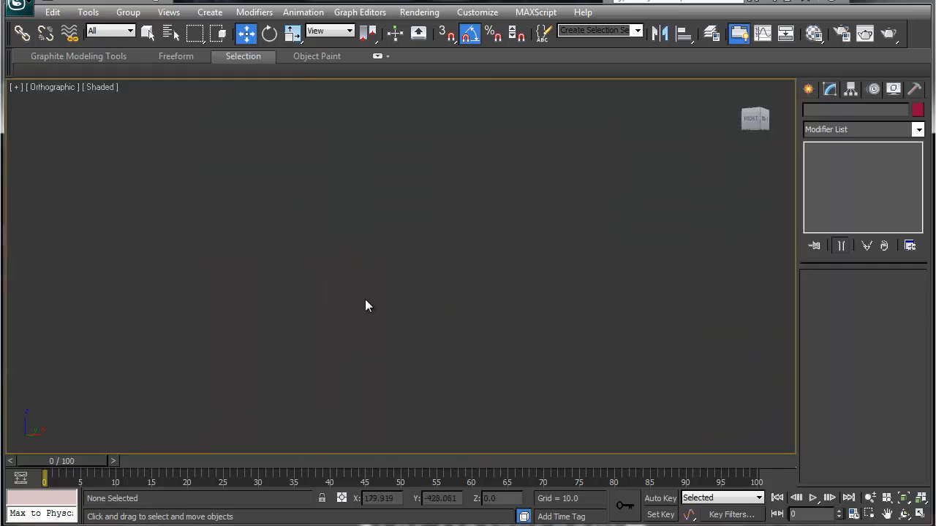
alt+middle_drag(365, 298, 370, 301)
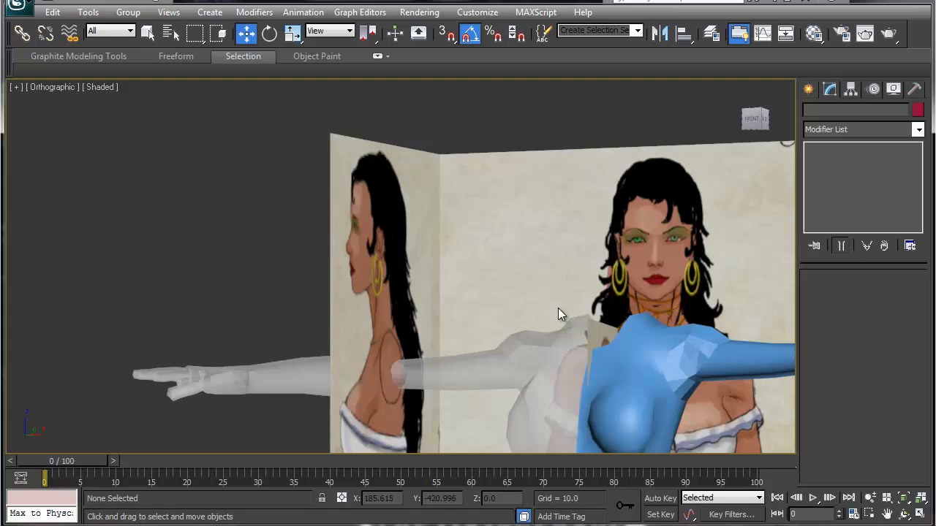
key(v)
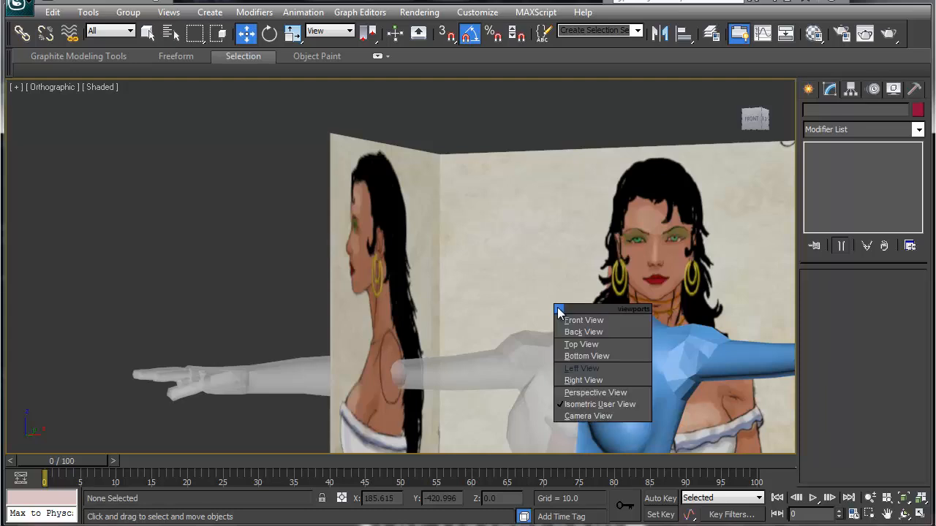
key(r)
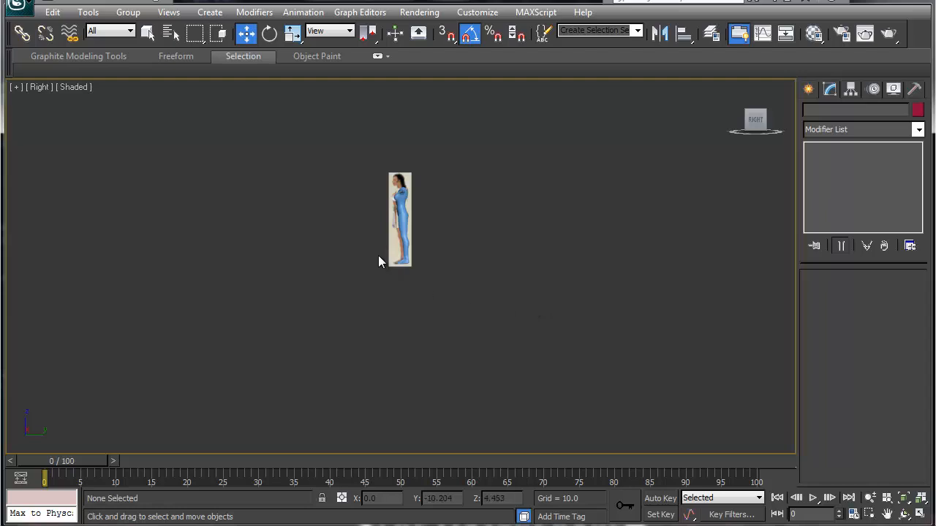
scroll(414, 170, up, 8)
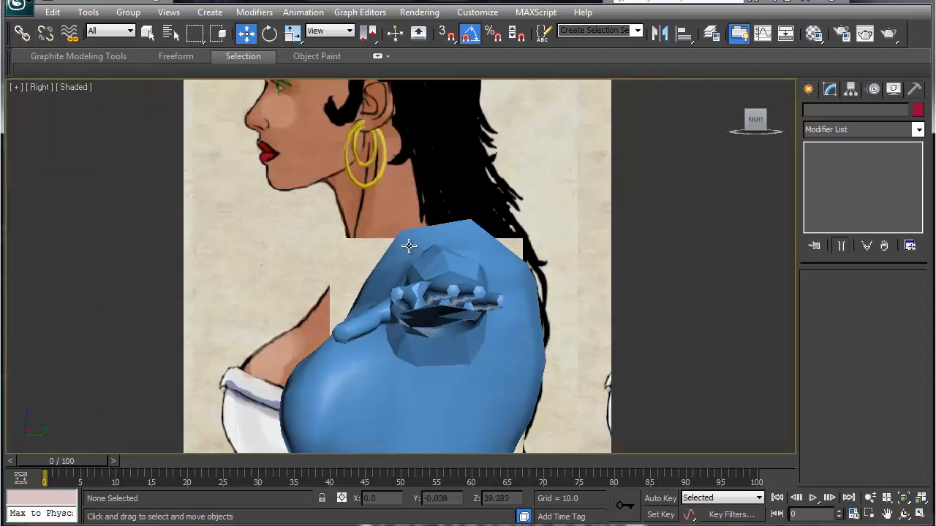
middle_drag(383, 194, 434, 346)
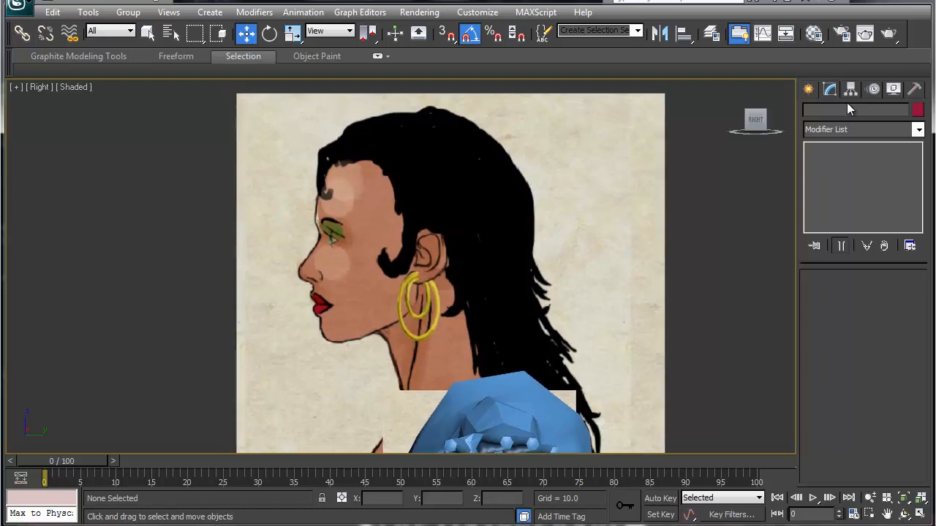
Begin a Line spline with 0 interpolation steps, tracing from the front of the neck along the underside of the jaw to the chin.
click(809, 89)
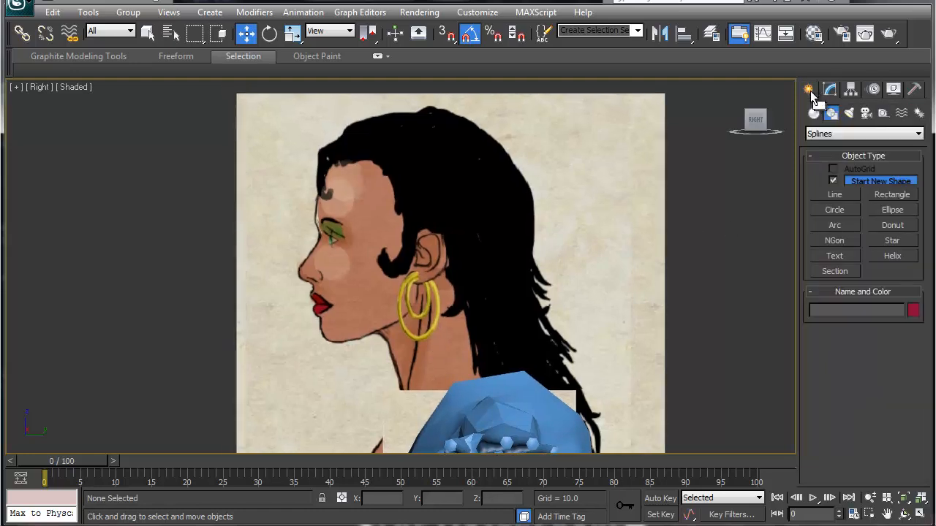
click(830, 195)
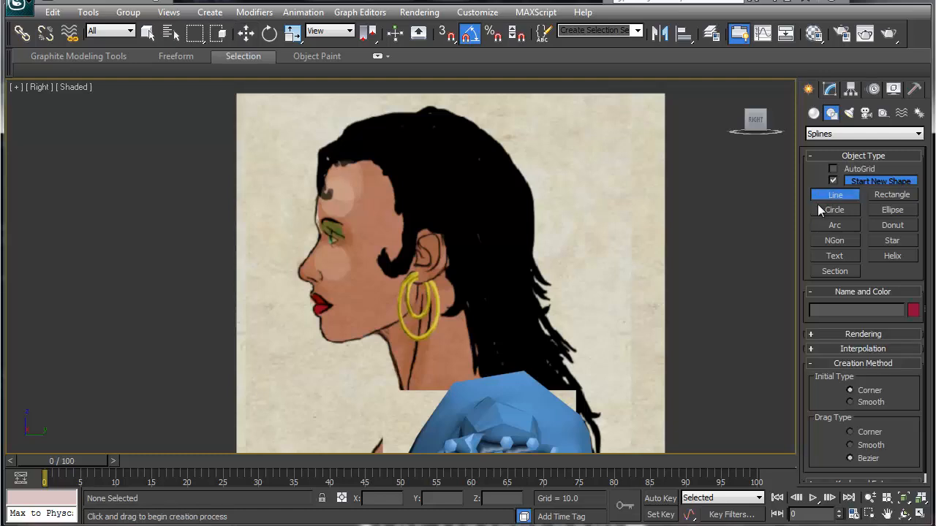
click(834, 349)
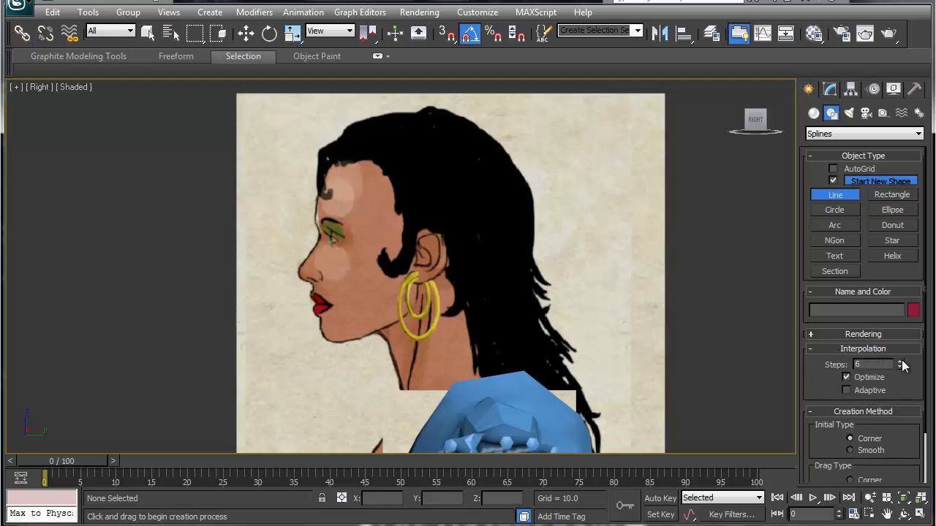
drag(901, 365, 909, 409)
click(399, 370)
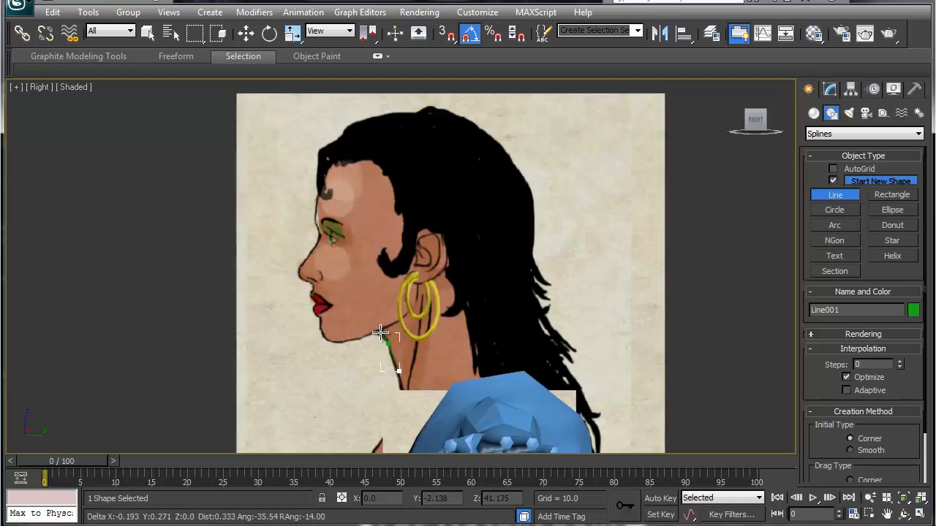
click(378, 334)
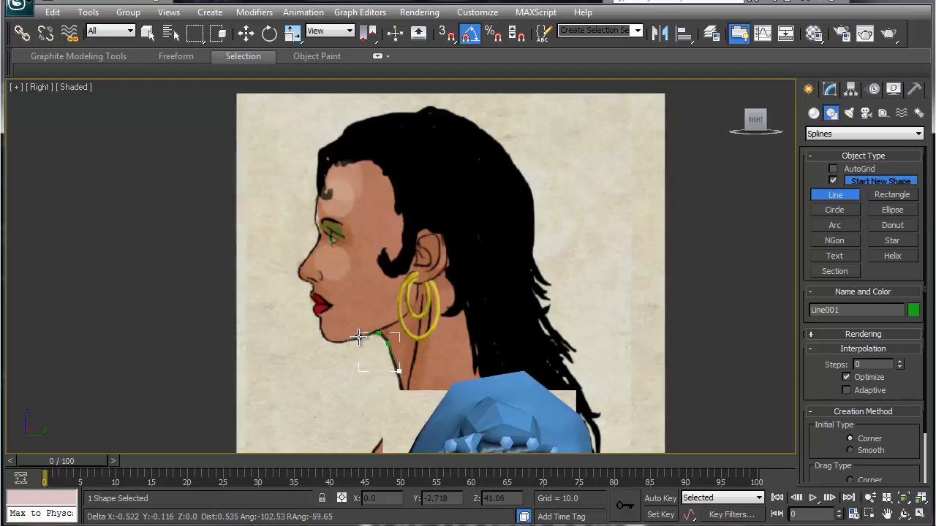
click(359, 338)
click(341, 341)
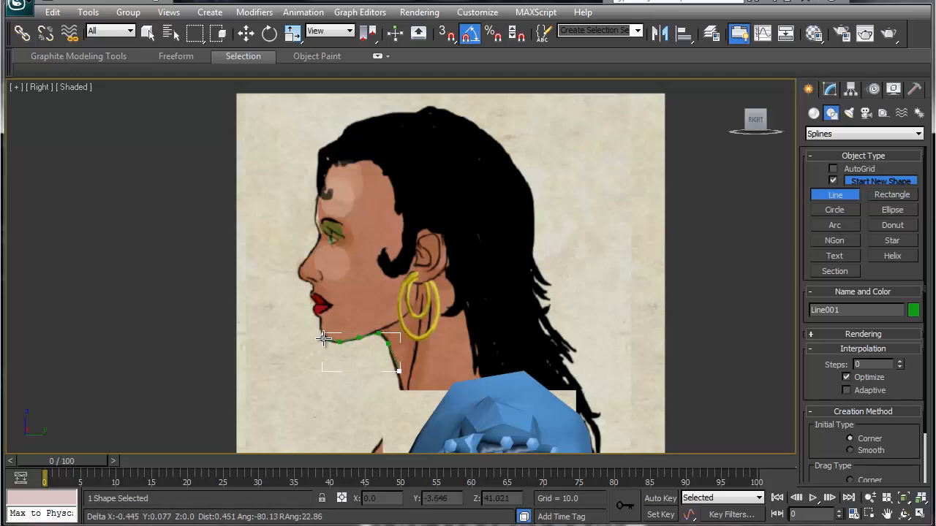
click(324, 337)
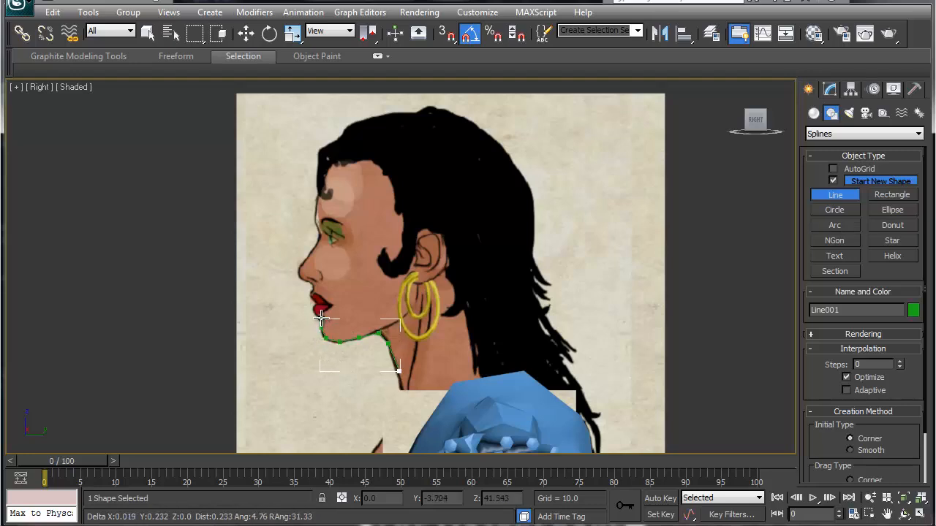
Continue the line up the profile from the chin, over both lips, to the underside of the nose.
click(320, 324)
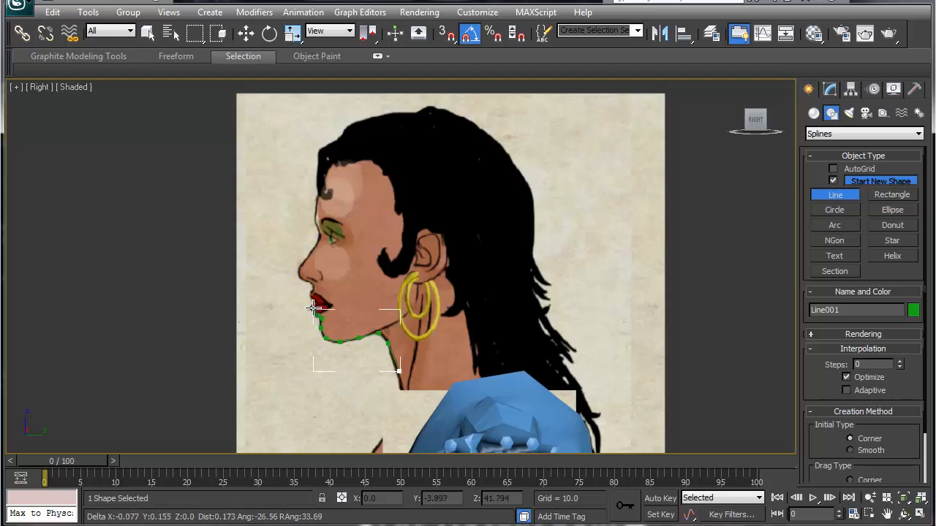
click(312, 308)
click(317, 303)
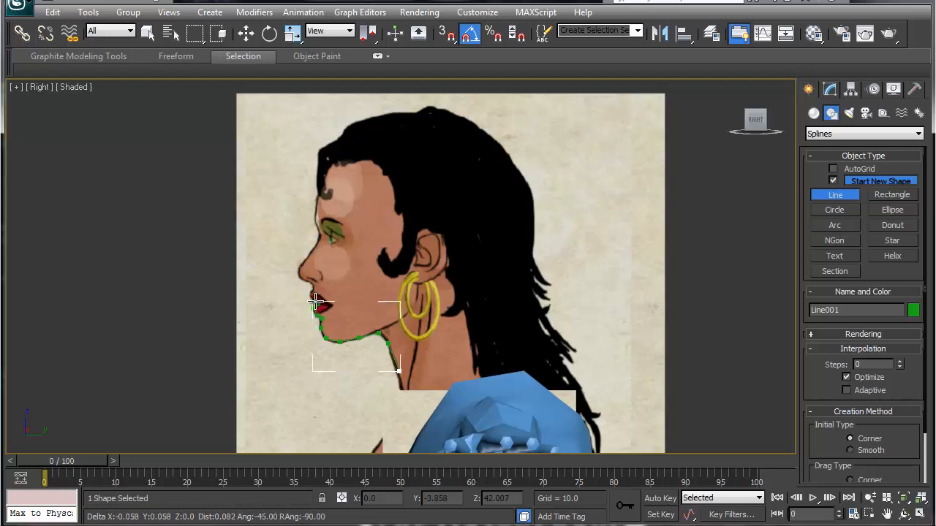
click(312, 296)
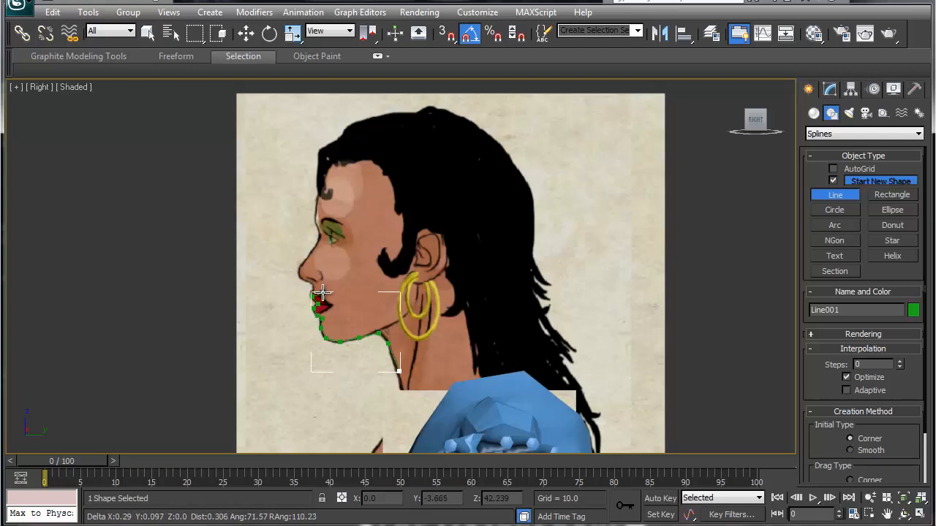
scroll(322, 293, up, 8)
scroll(324, 292, down, 5)
scroll(285, 285, up, 2)
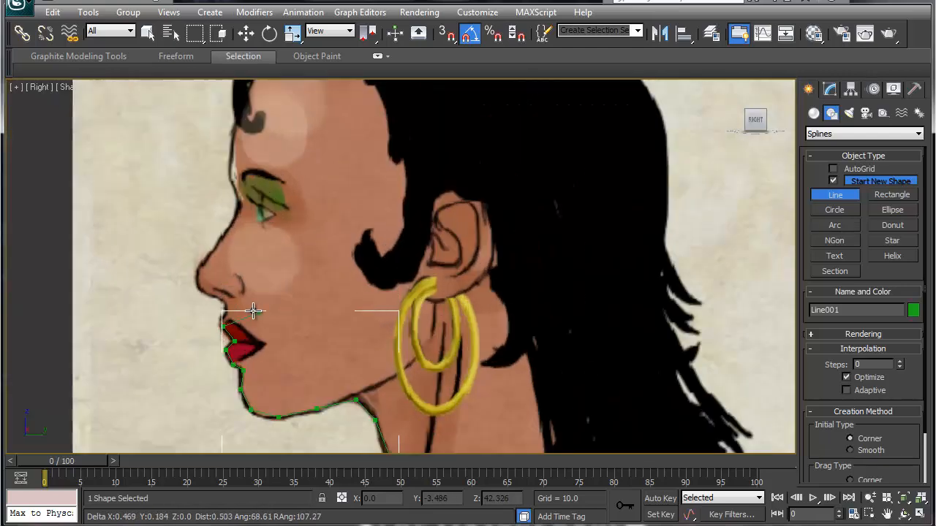
click(225, 318)
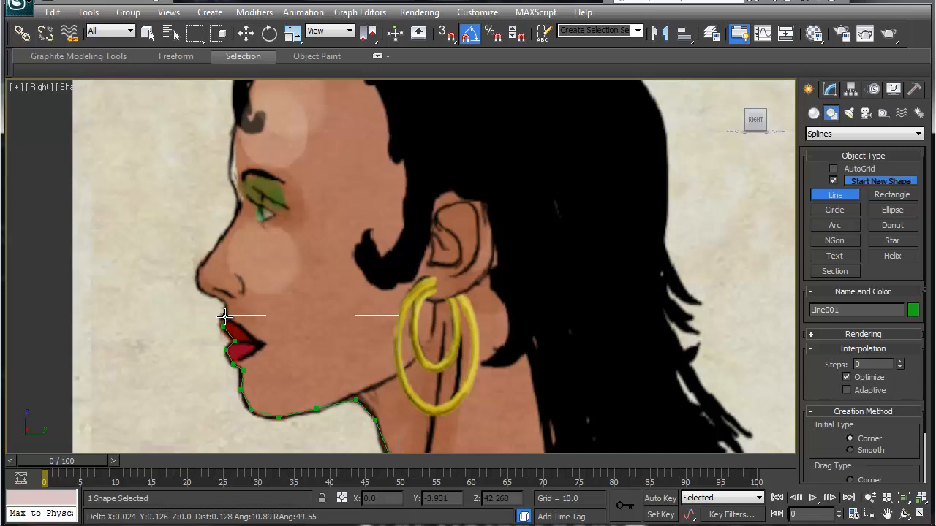
click(227, 304)
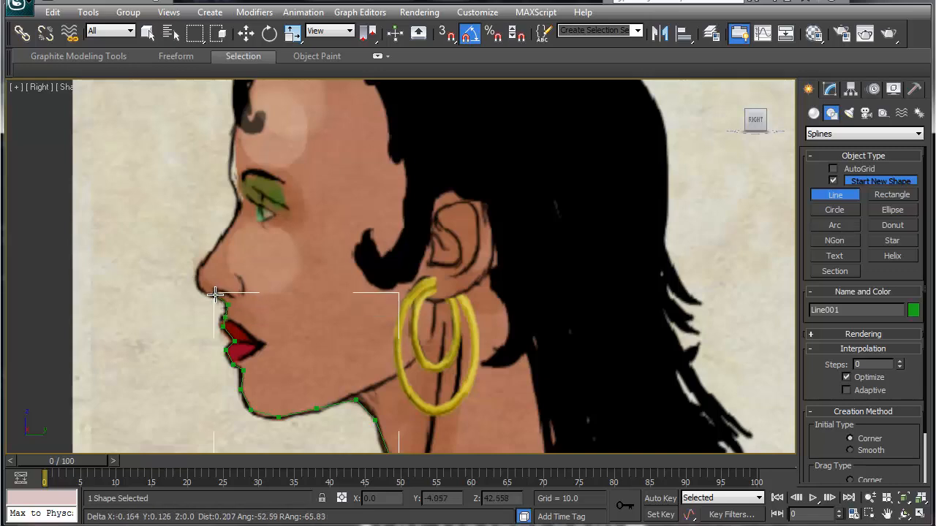
click(215, 295)
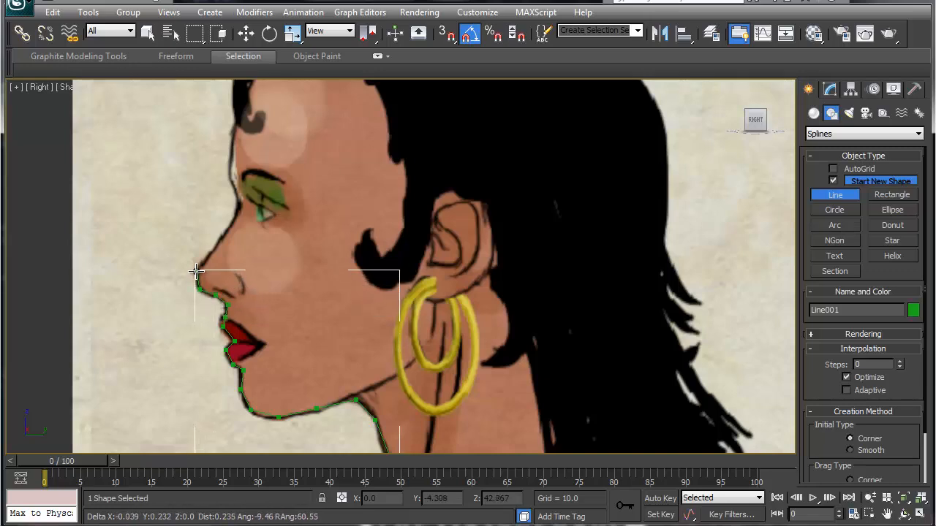
Trace the line around the nose tip, up the nose bridge, and over the brow onto the forehead.
click(197, 272)
click(215, 247)
click(235, 216)
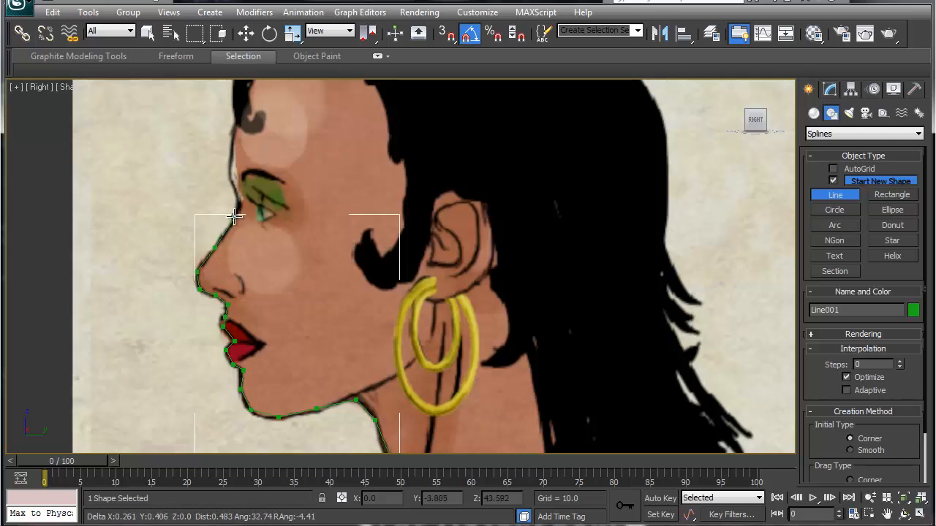
click(240, 202)
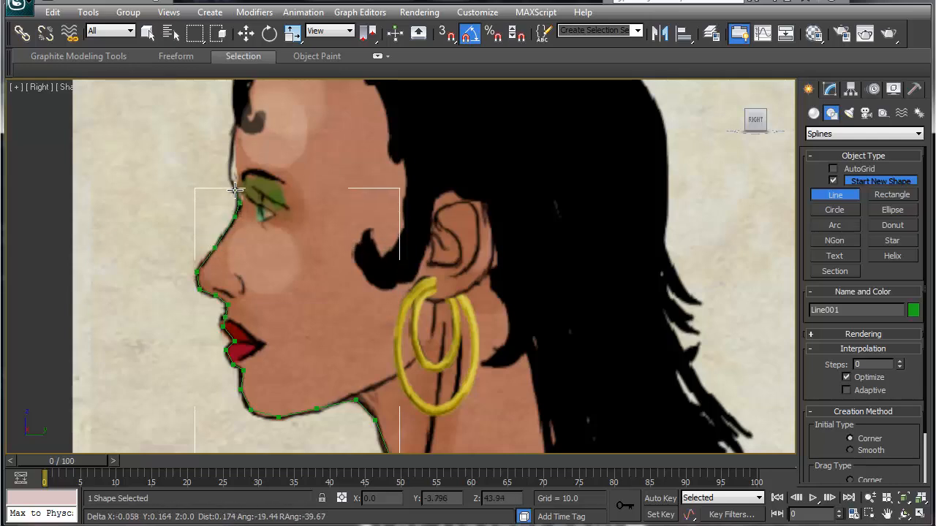
click(231, 180)
click(236, 123)
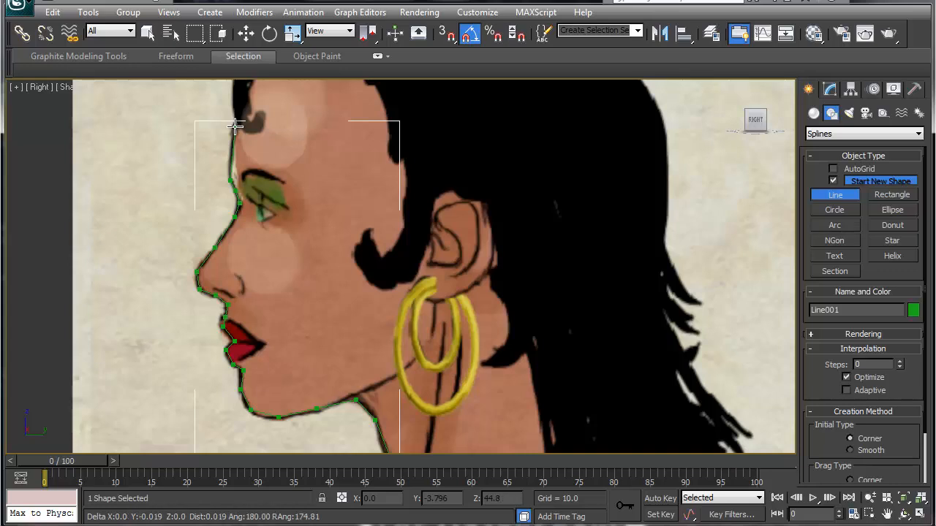
Extend the line from the forehead over the crown, keeping the points slightly inside the hair outline.
scroll(236, 125, down, 3)
scroll(321, 167, up, 2)
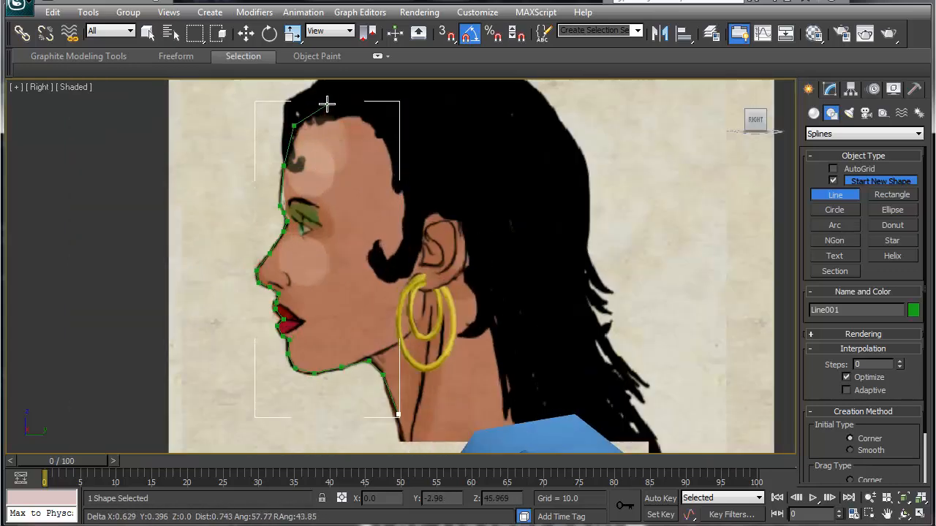
scroll(395, 124, down, 2)
click(356, 137)
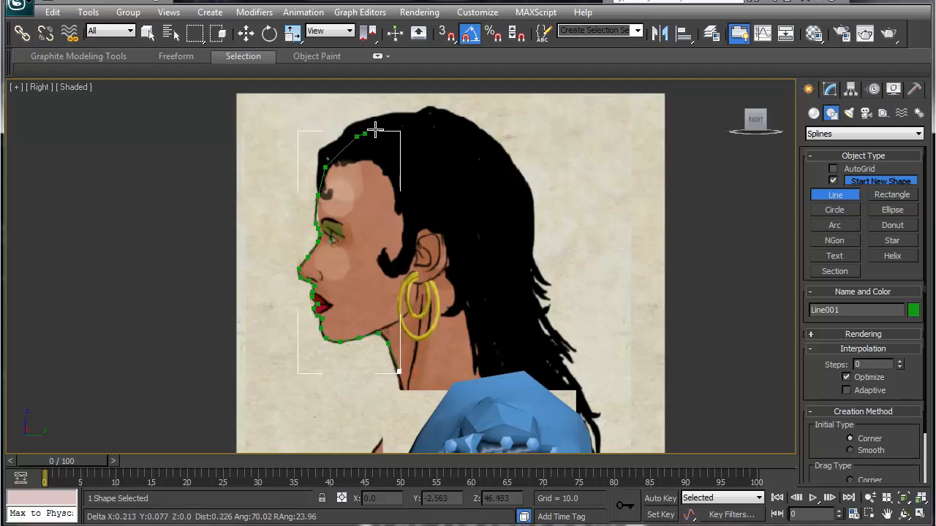
click(401, 123)
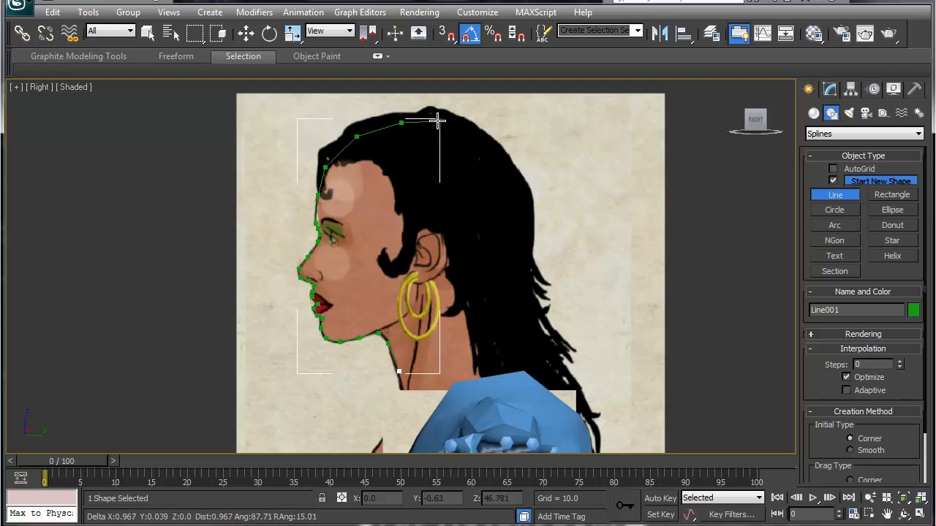
click(437, 123)
click(477, 136)
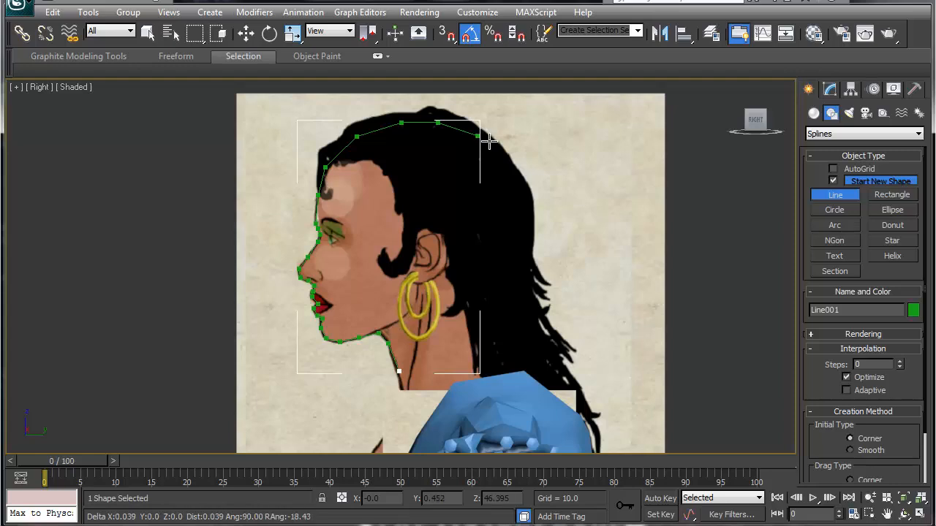
click(499, 164)
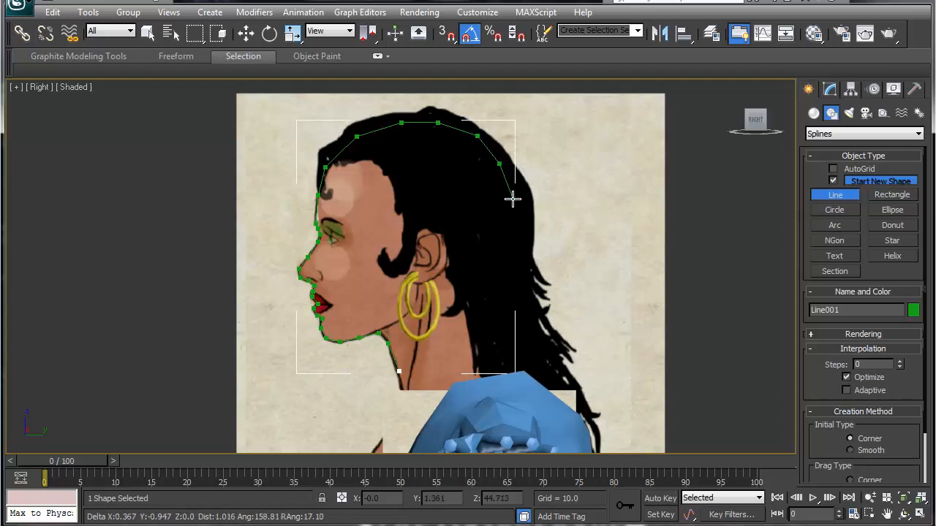
Trace the line down the back of the skull and nape to the neck base, end it, and switch to the Front view.
click(512, 199)
click(513, 236)
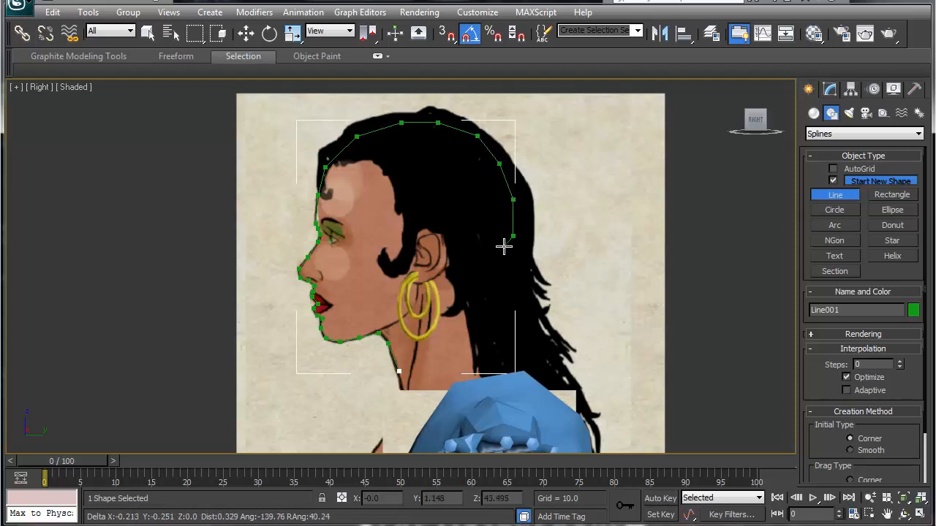
click(494, 267)
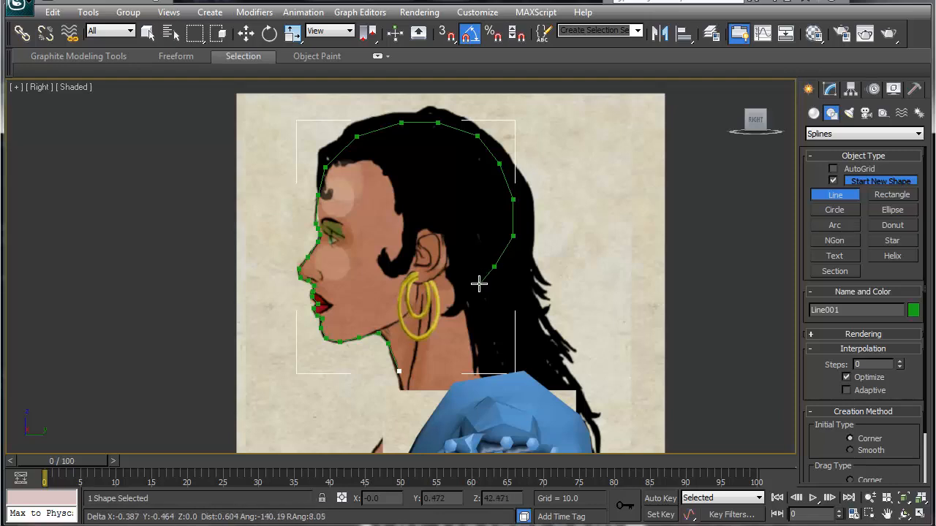
click(480, 285)
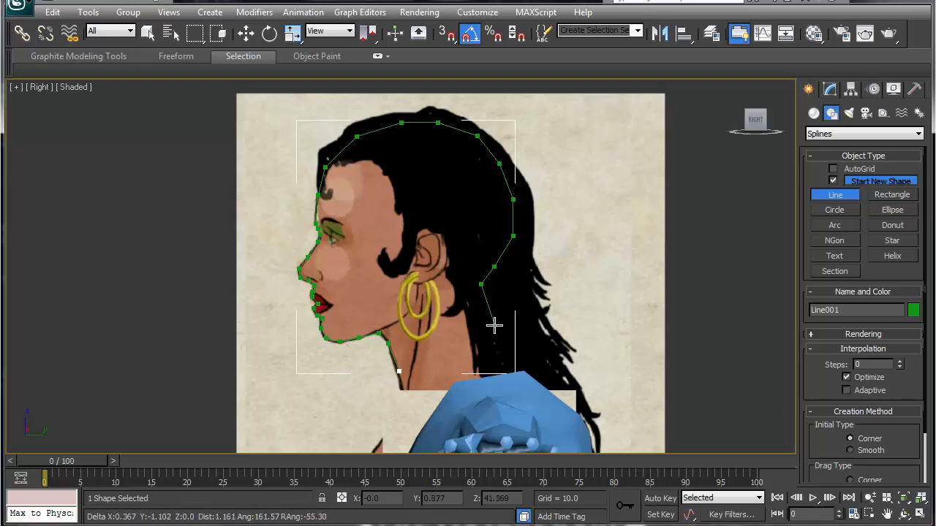
click(481, 303)
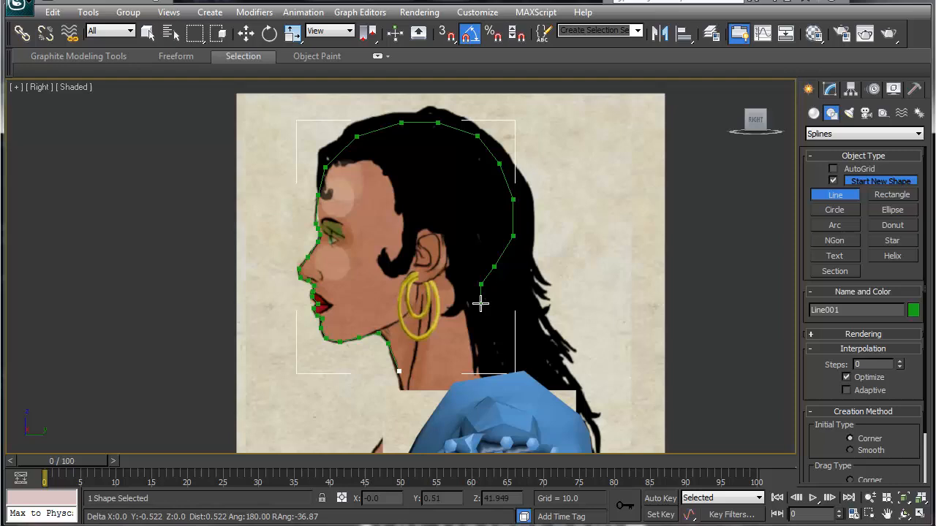
click(505, 351)
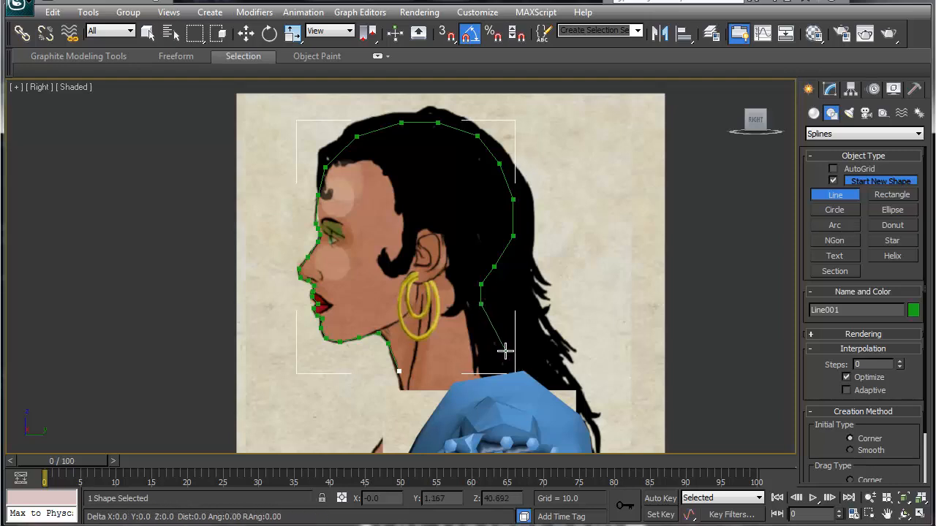
right_click(504, 352)
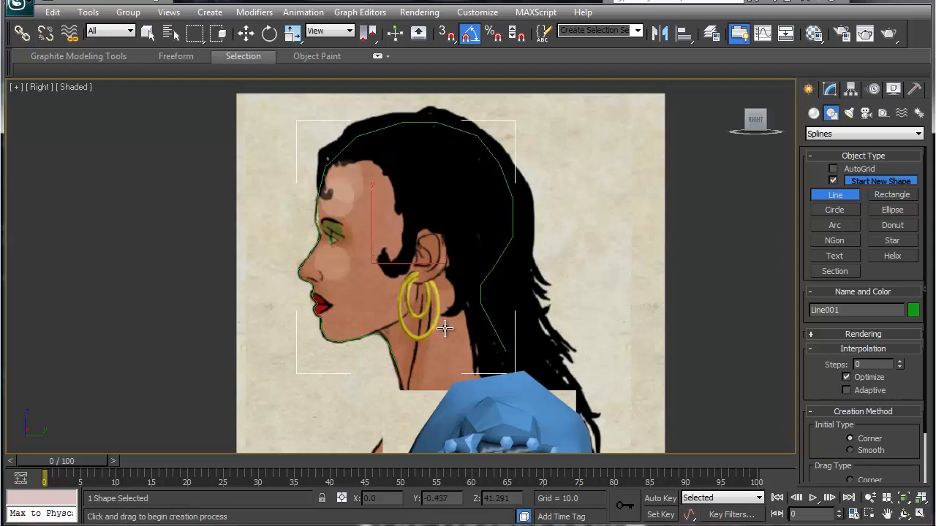
key(f)
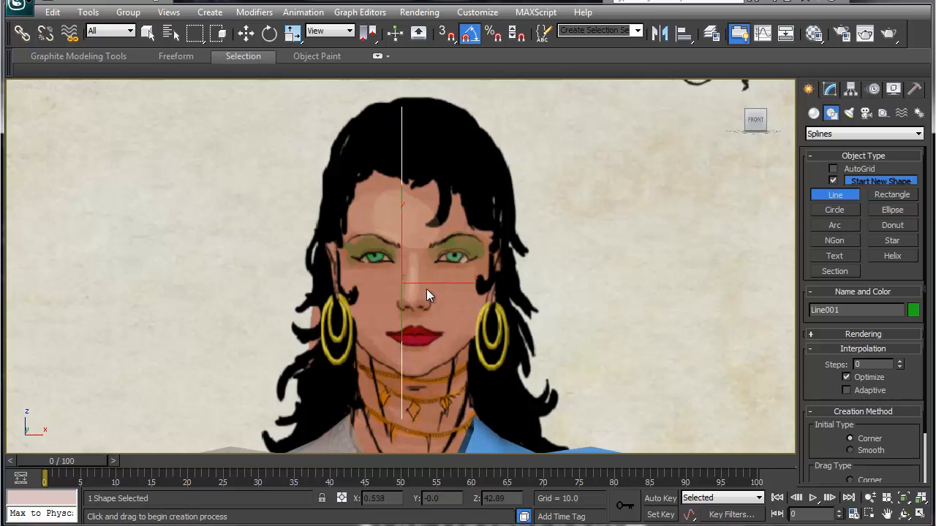
Move the profile line sideways onto the face's centre line and apply an Extrude modifier with an amount of 0.1.
key(w)
drag(457, 284, 468, 288)
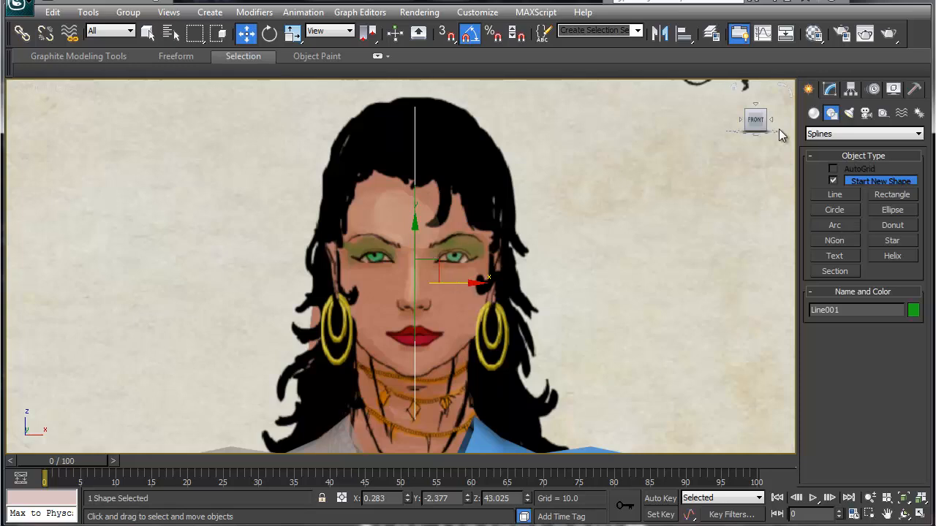
click(829, 88)
click(919, 129)
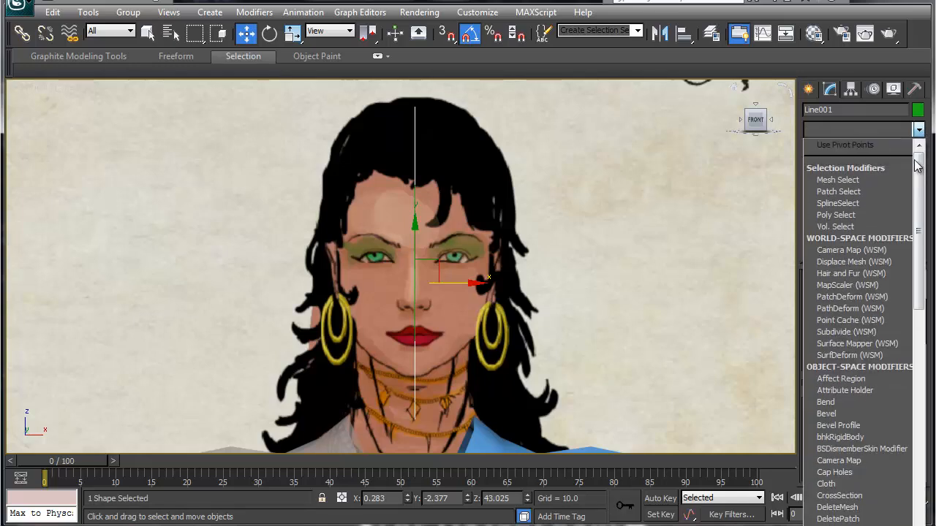
scroll(917, 212, down, 3)
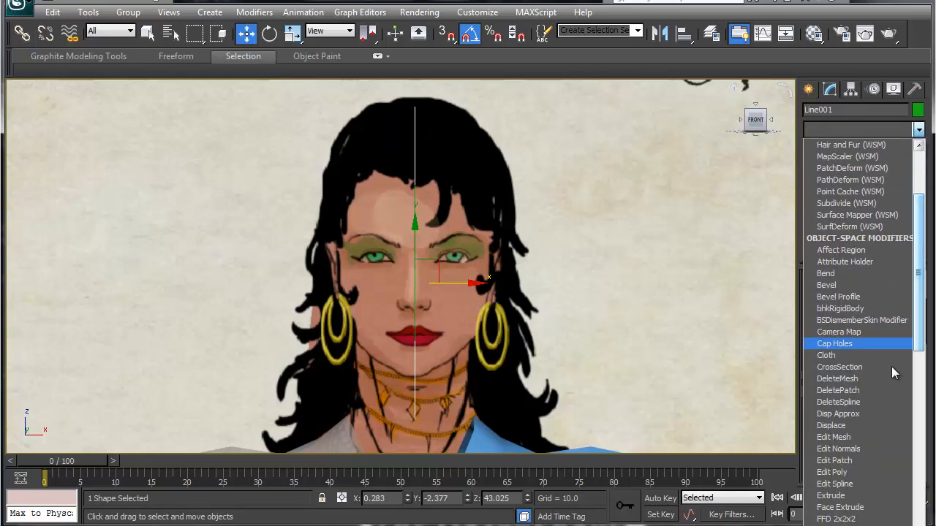
click(833, 496)
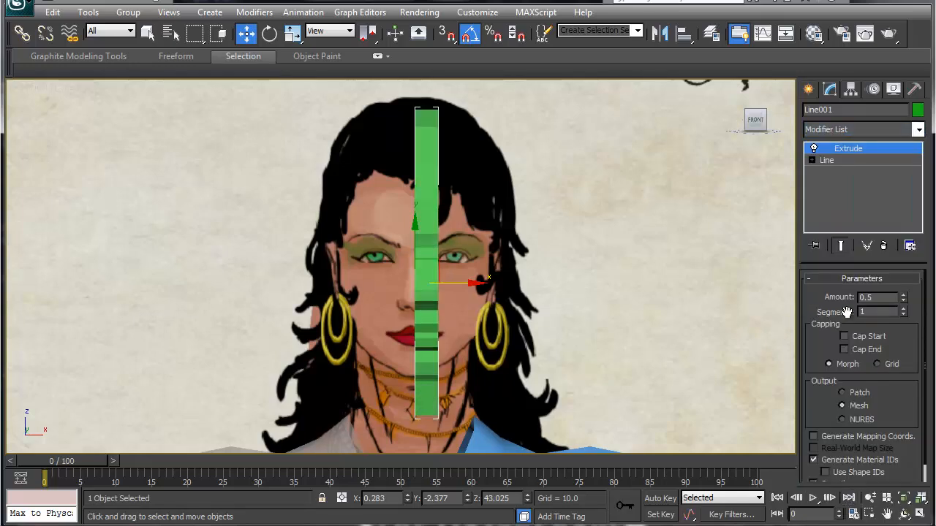
click(881, 312)
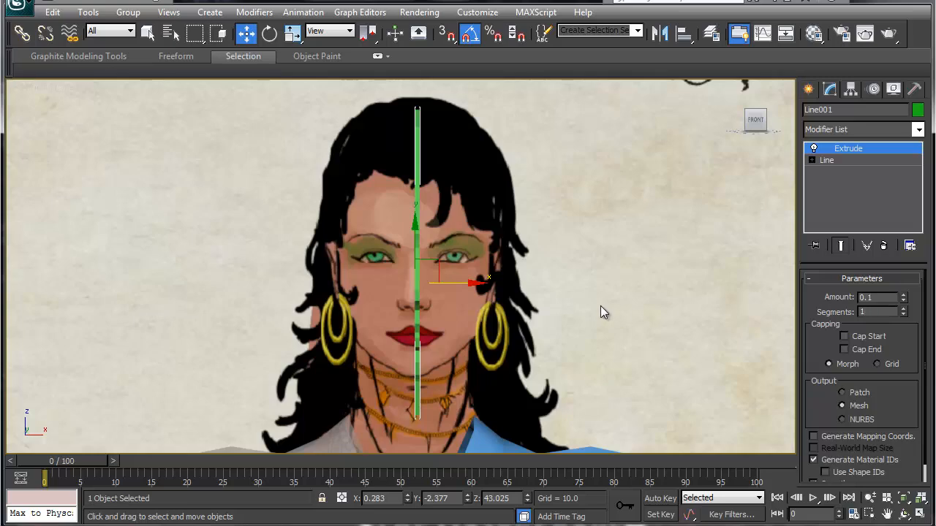
Collapse the extruded profile strip's entire modifier stack and convert the object to an Editable Poly.
alt+middle_drag(449, 332, 629, 220)
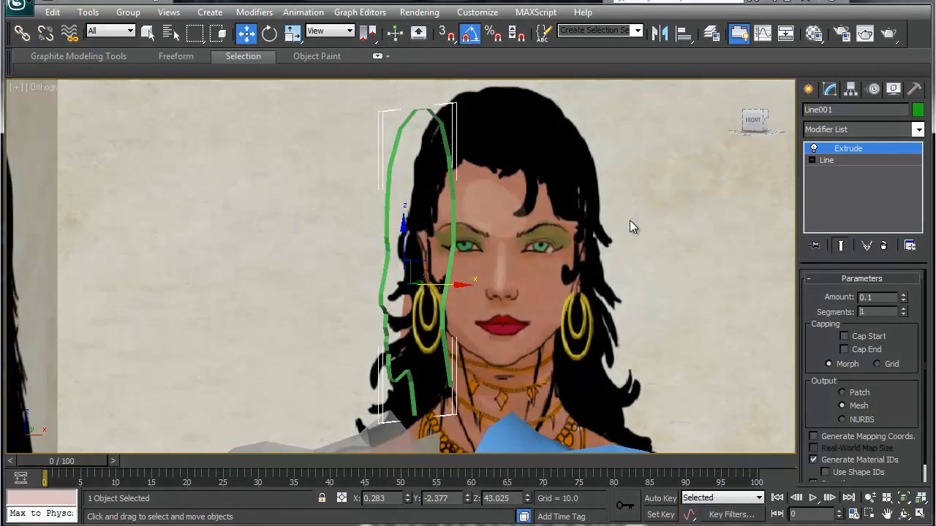
right_click(857, 150)
click(896, 297)
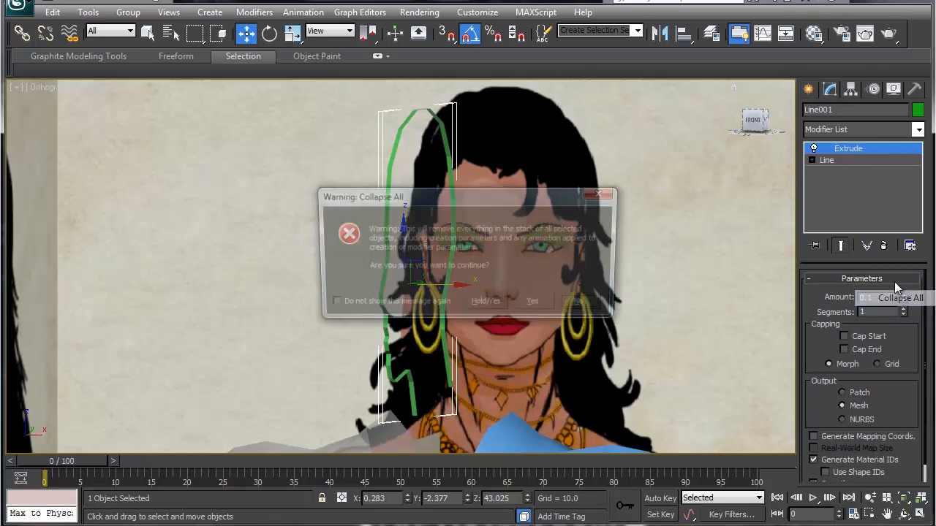
click(538, 305)
right_click(839, 149)
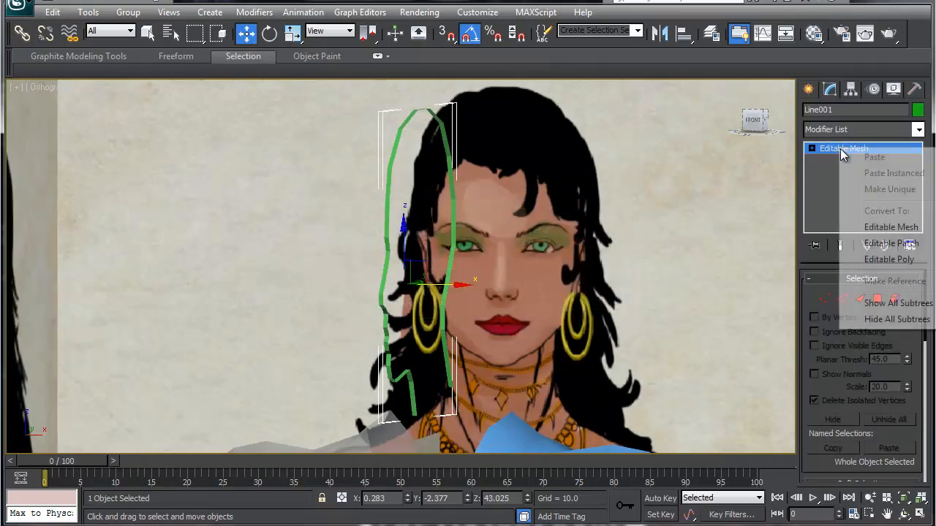
click(847, 257)
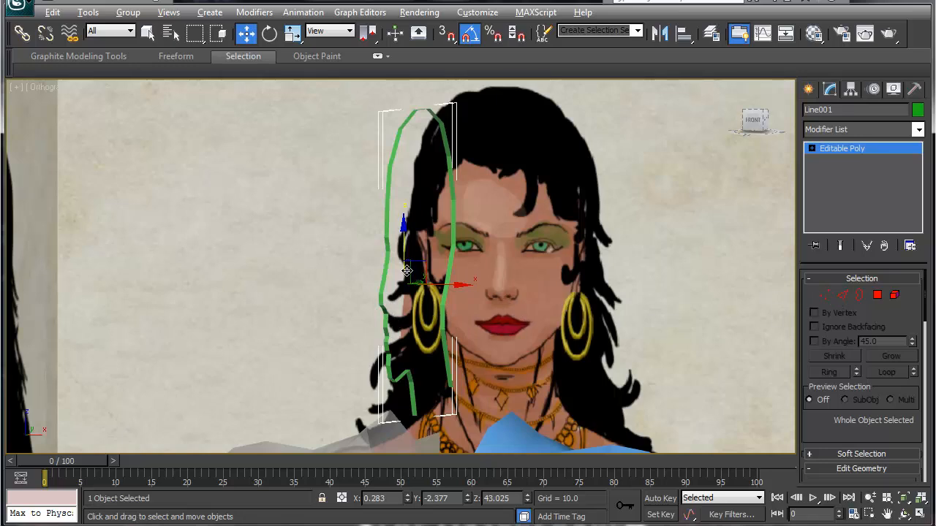
Select the profile strip's crown edge at Edge level and try to extrude it sideways along the skull in the Front view.
alt+middle_drag(407, 269, 408, 286)
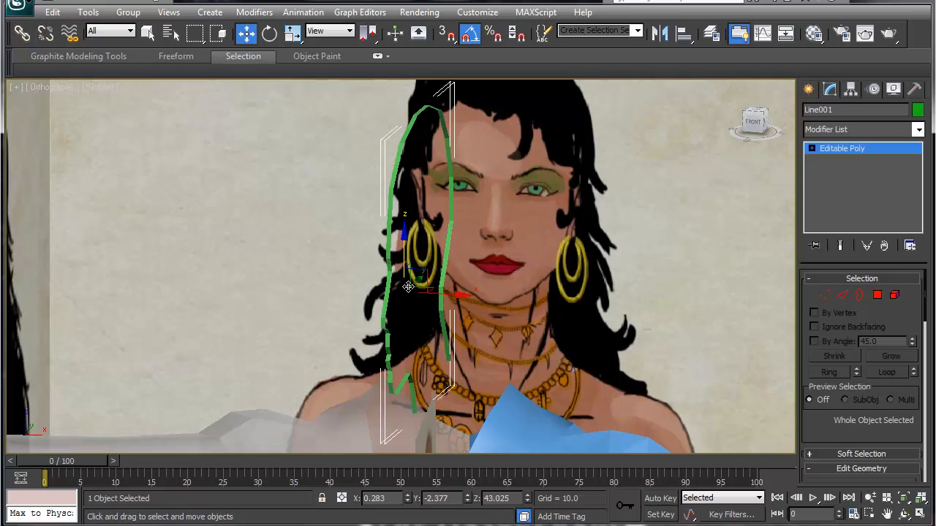
click(812, 148)
click(835, 172)
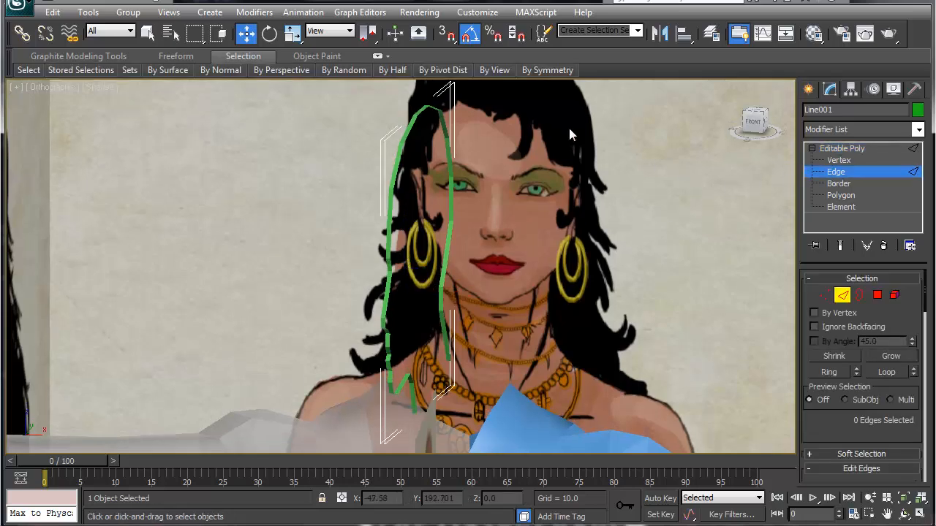
click(433, 116)
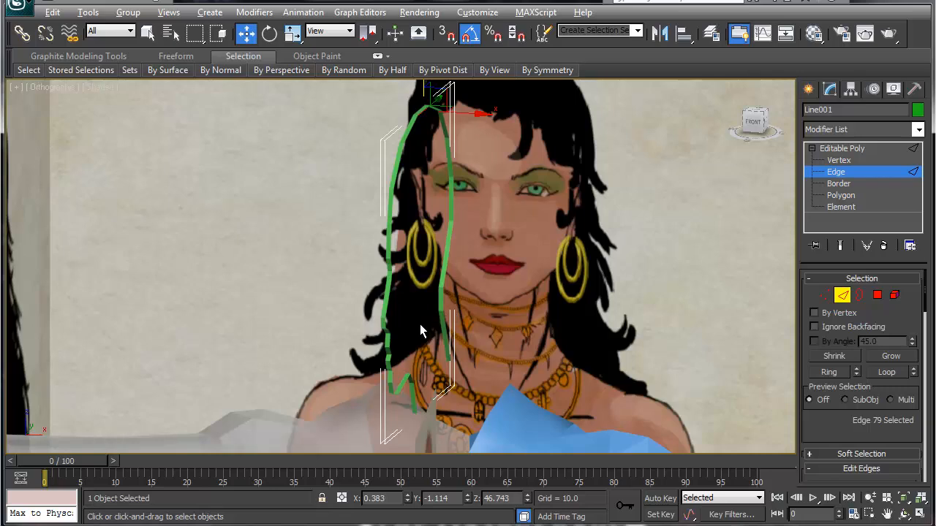
key(alt)
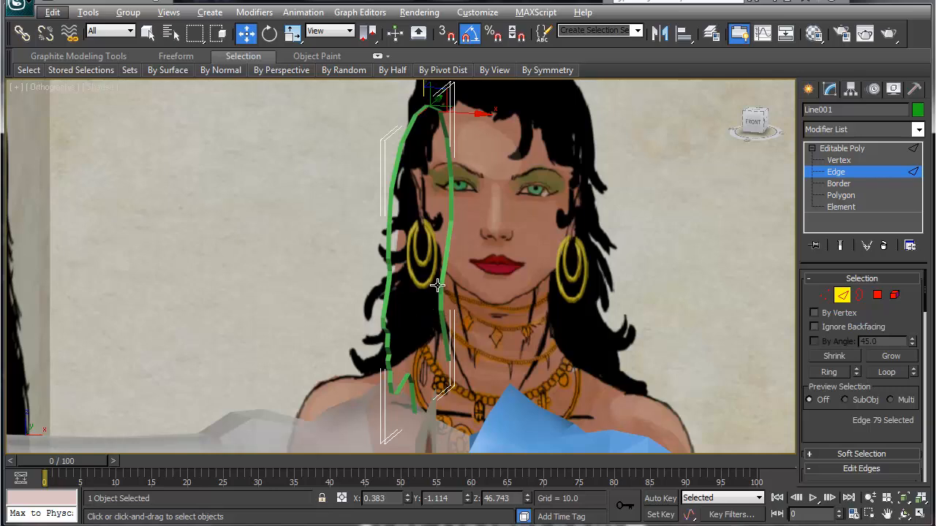
key(f)
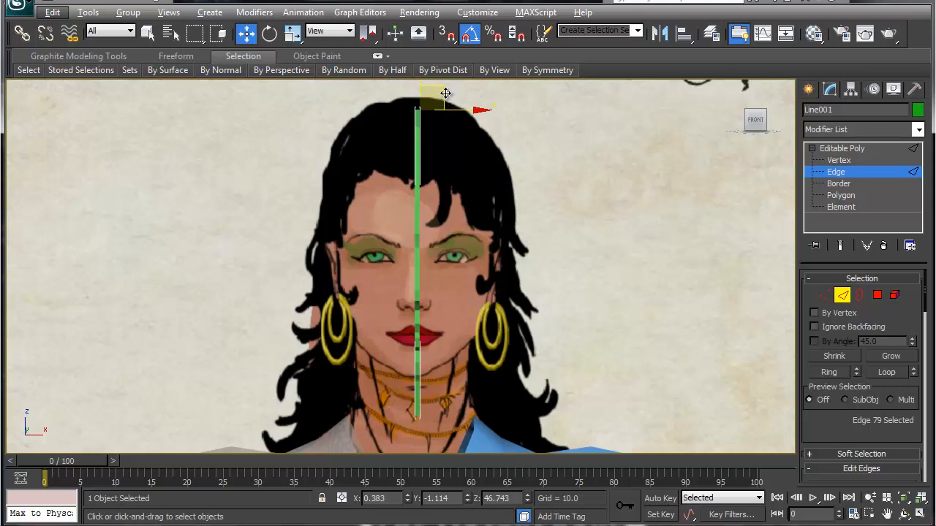
mouse_move(445, 92)
shift+mouse_down()
mouse_move(470, 109)
mouse_move(462, 108)
shift+mouse_up()
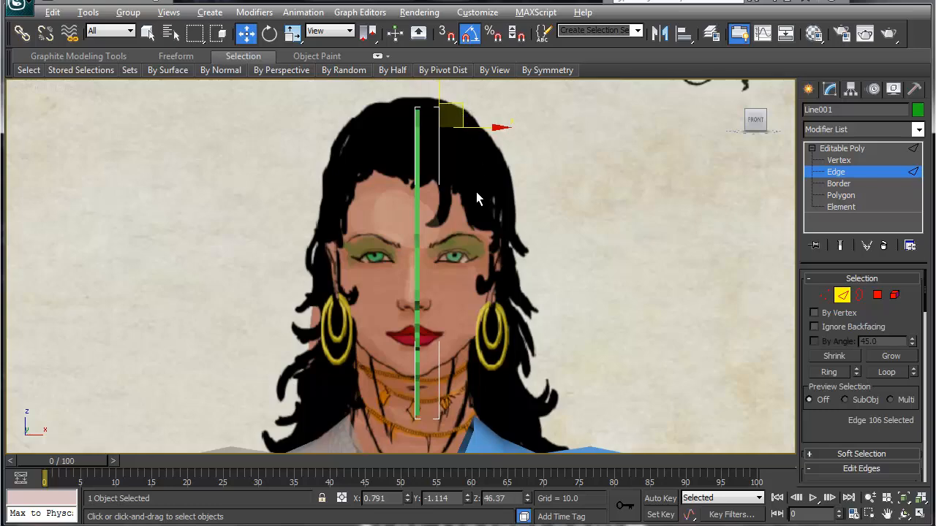
Try to raise the new crown edge slightly and continue the strip down the side of the head to the temple.
mouse_move(476, 192)
alt+middle_down()
mouse_move(454, 209)
mouse_move(462, 203)
alt+middle_up()
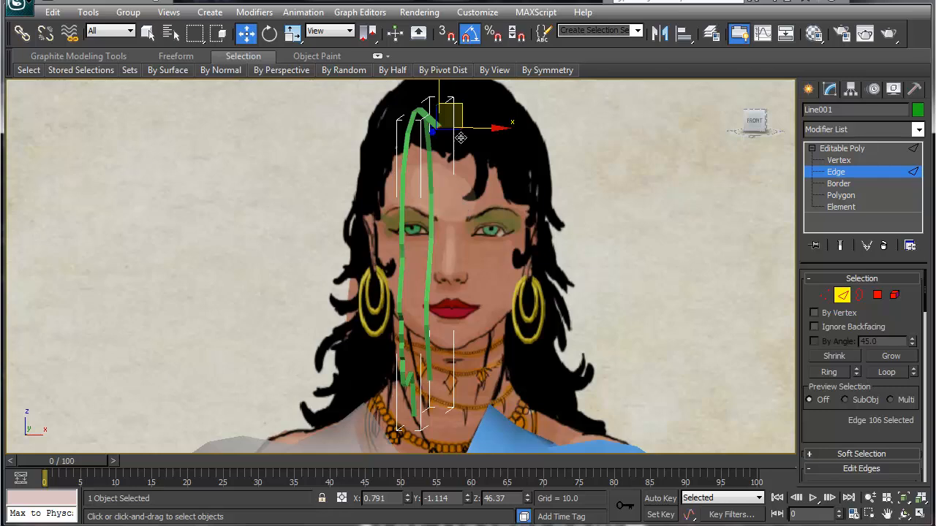
drag(464, 111, 467, 105)
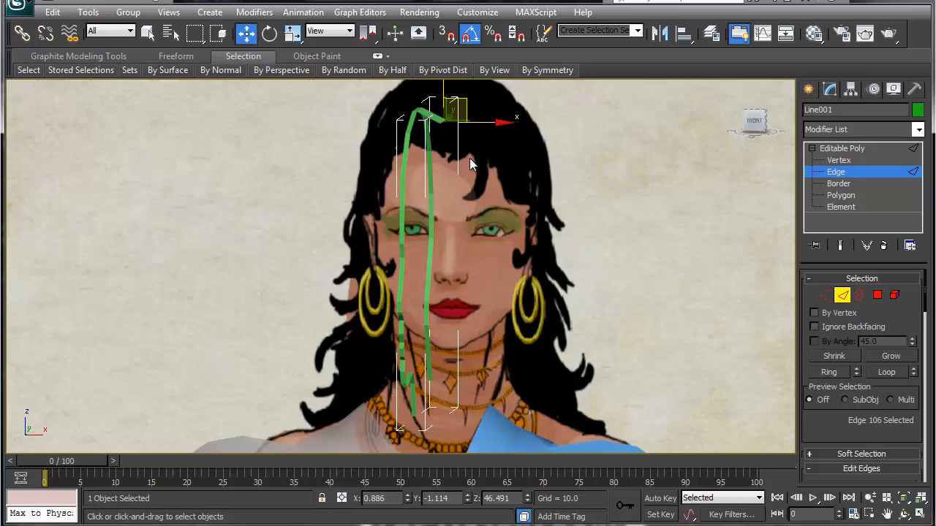
key(f)
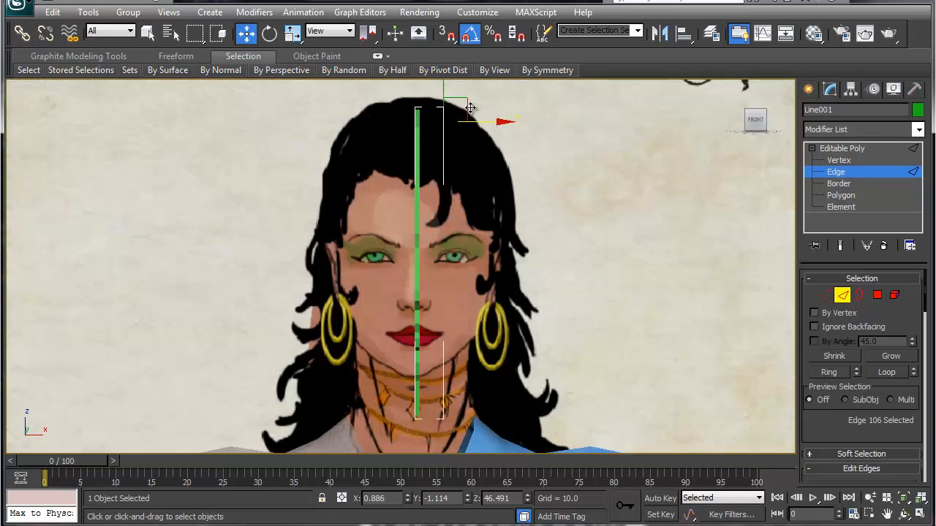
drag(470, 111, 504, 231)
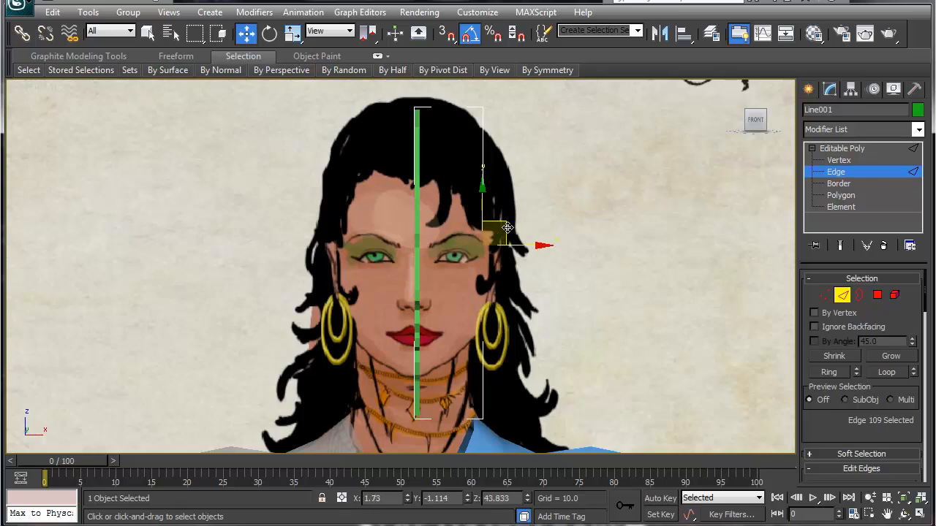
Undo all the edge extensions made from the profile strip's crown and leave Edge level.
key(ctrl+z)
key(ctrl+z)
key(ctrl+z)
key(ctrl+z)
key(ctrl+z)
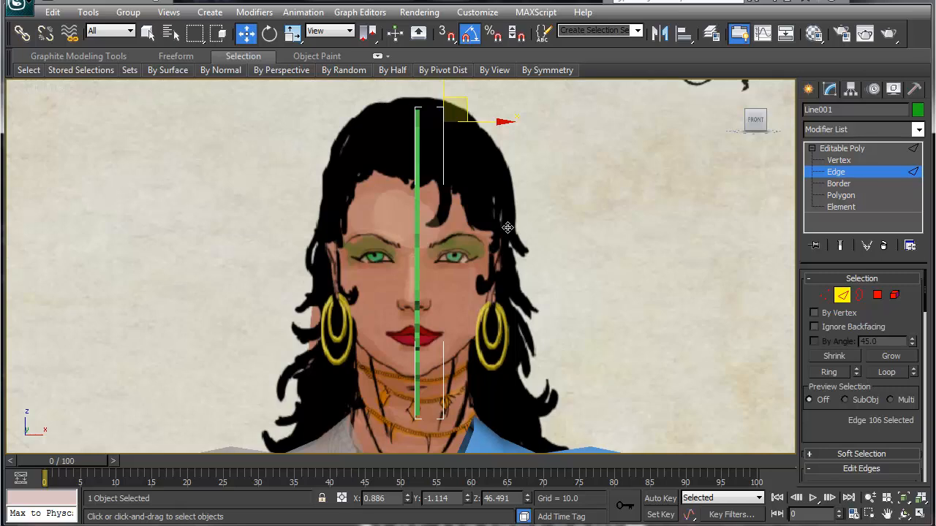
key(ctrl+z)
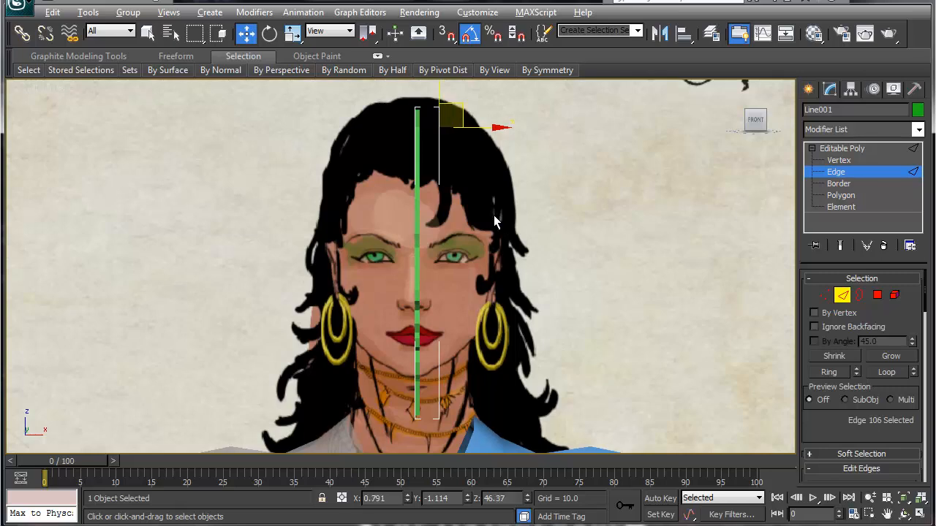
key(ctrl+z)
key(ctrl+z)
key(ctrl+z)
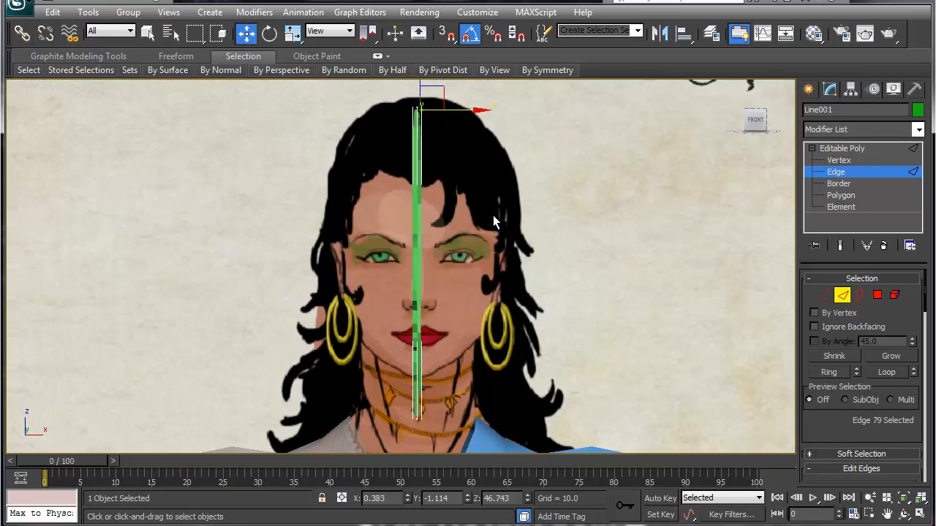
key(ctrl+z)
key(ctrl+z)
key(ctrl+z)
key(ctrl+z)
key(ctrl+z)
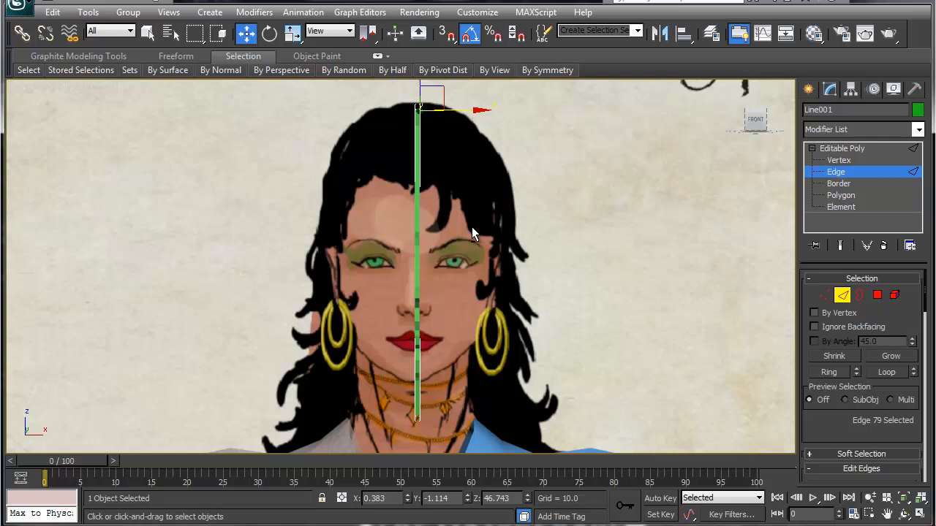
key(ctrl+z)
key(ctrl+z)
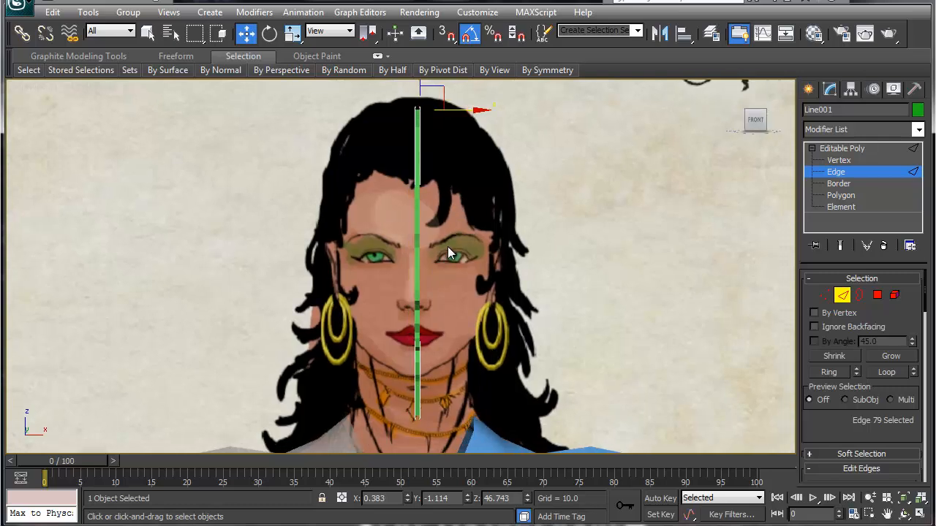
click(822, 172)
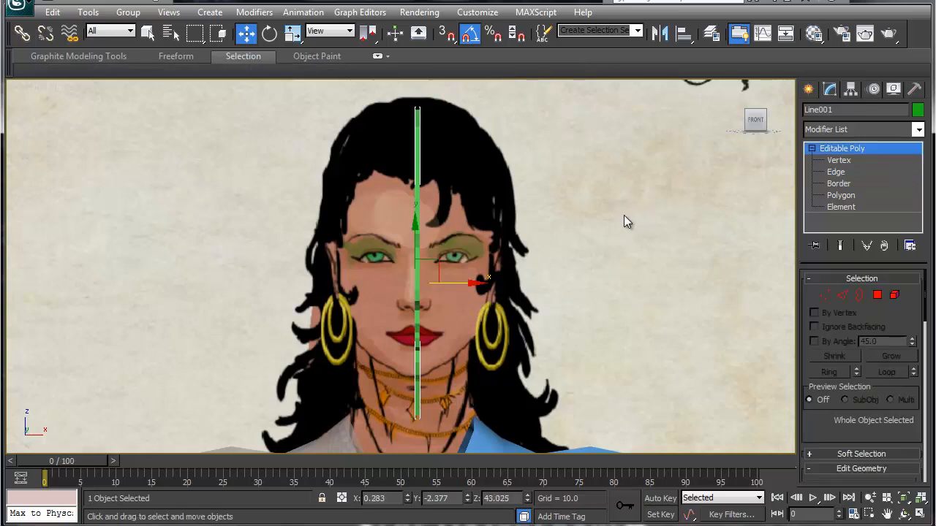
Start a new line at the chin's centre in the Front view and trace it along the jaw up to the earring.
middle_drag(620, 215, 604, 218)
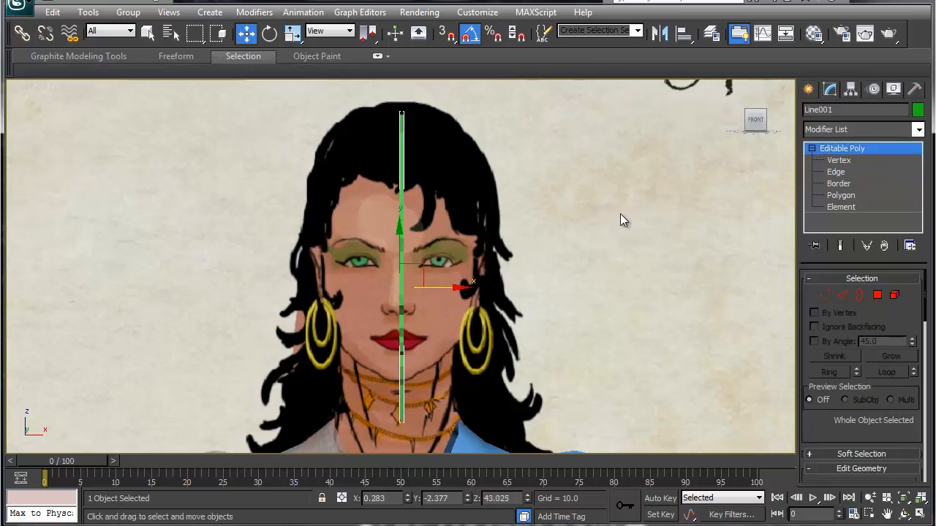
middle_drag(485, 223, 485, 219)
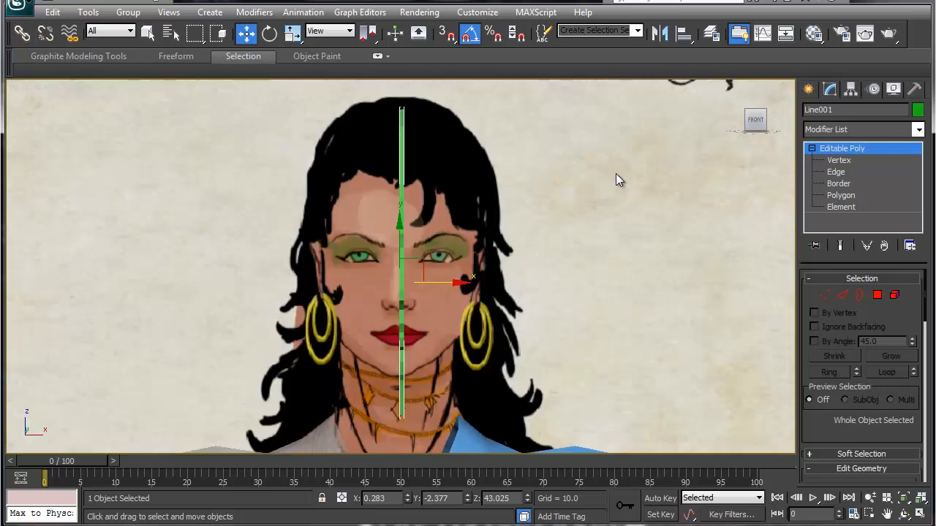
click(808, 91)
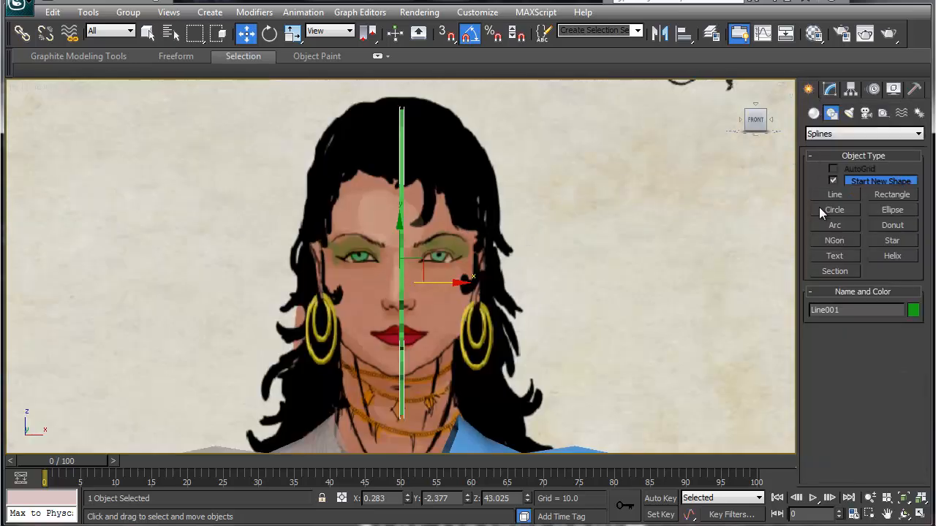
click(834, 194)
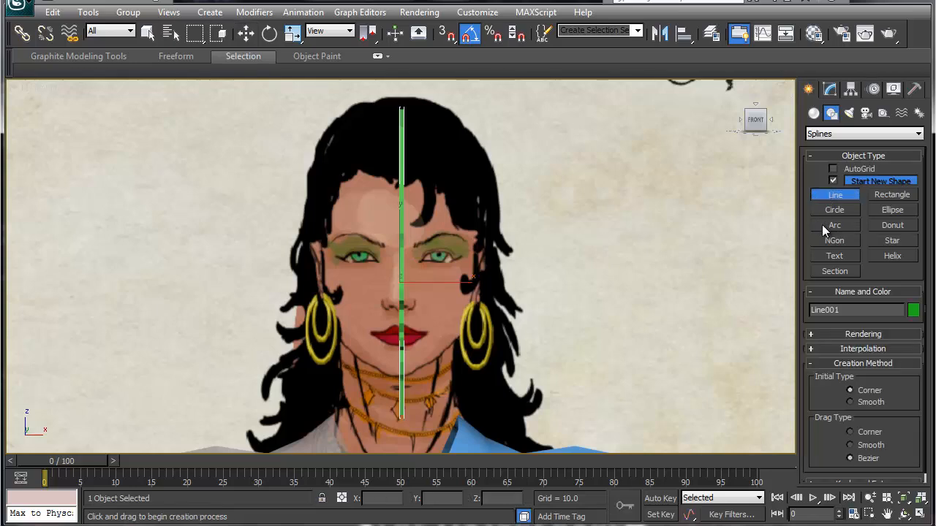
click(404, 376)
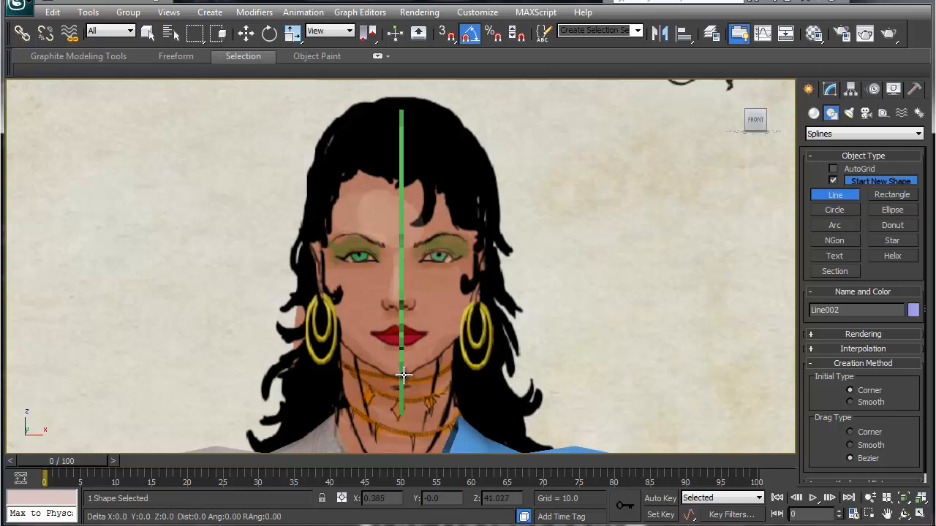
click(429, 362)
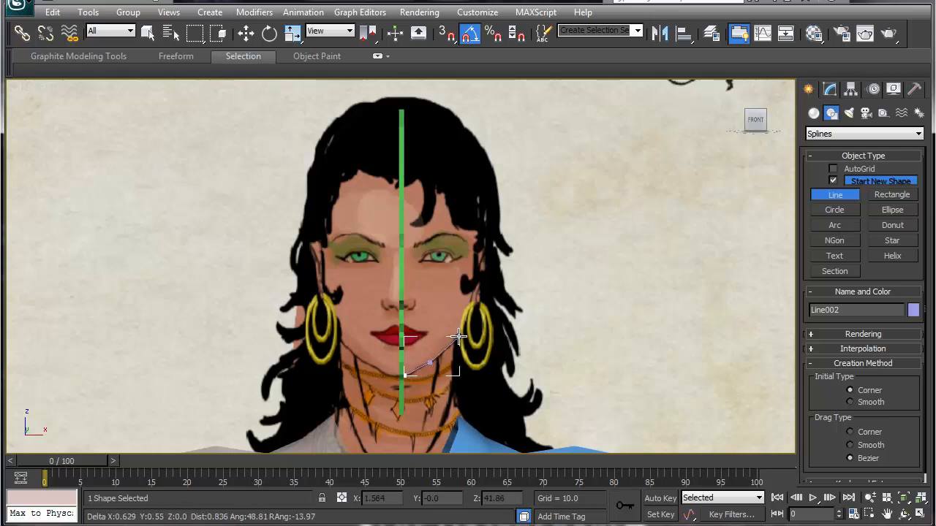
click(459, 334)
click(476, 306)
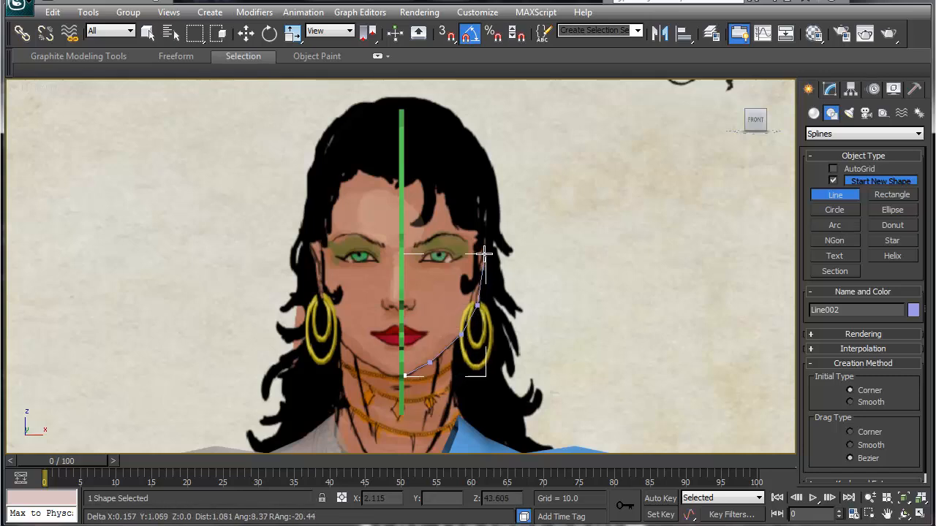
Continue the line up the side of the head, over the crown inside the hair outline to the centre strip, and end it.
click(484, 249)
click(485, 177)
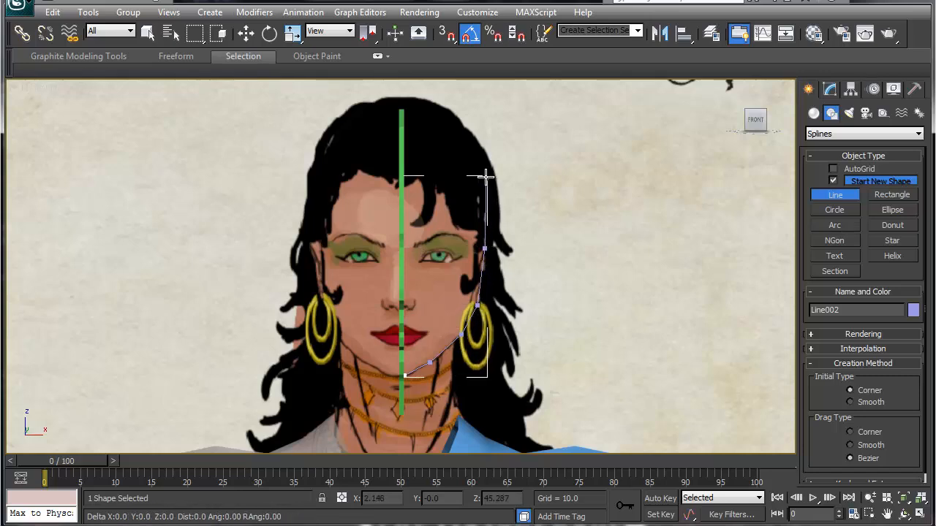
click(472, 143)
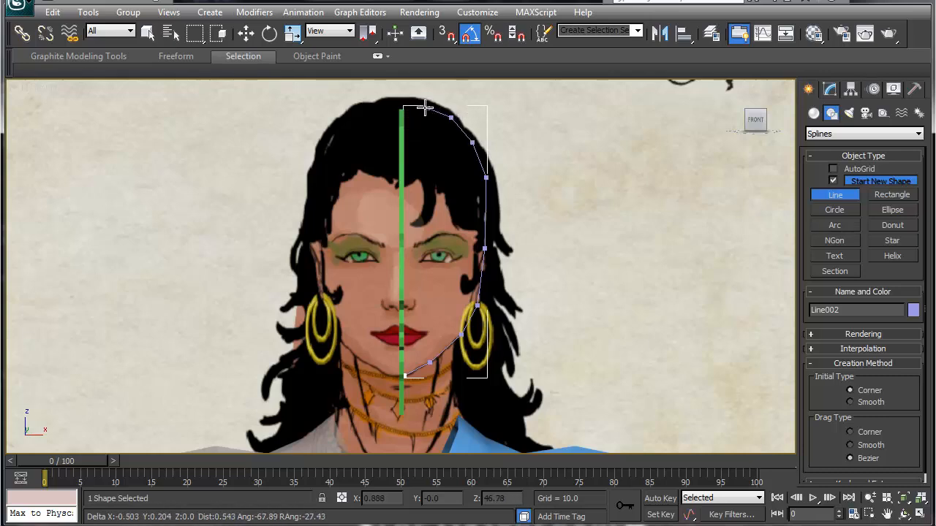
click(420, 109)
click(403, 108)
right_click(404, 108)
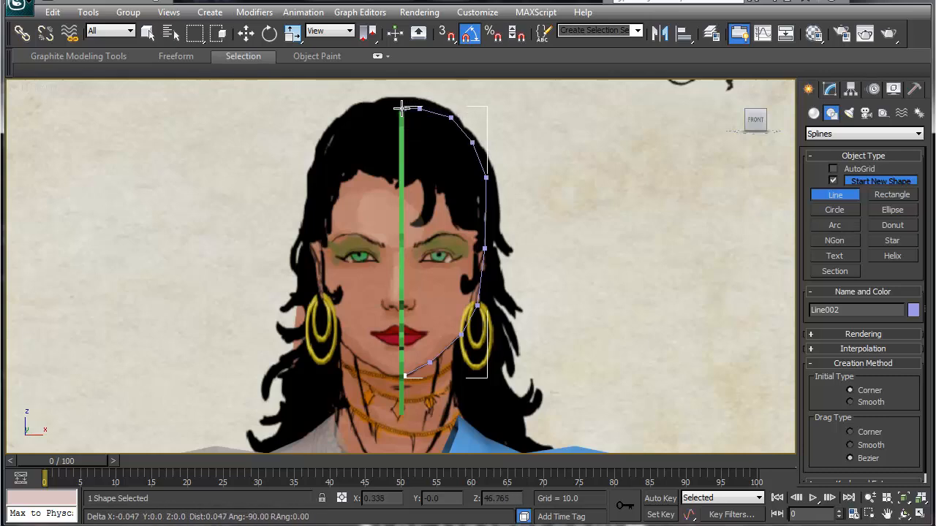
Move the front head outline line back along Y to about -0.671 so it sits behind the ear.
alt+middle_drag(487, 308, 372, 319)
key(w)
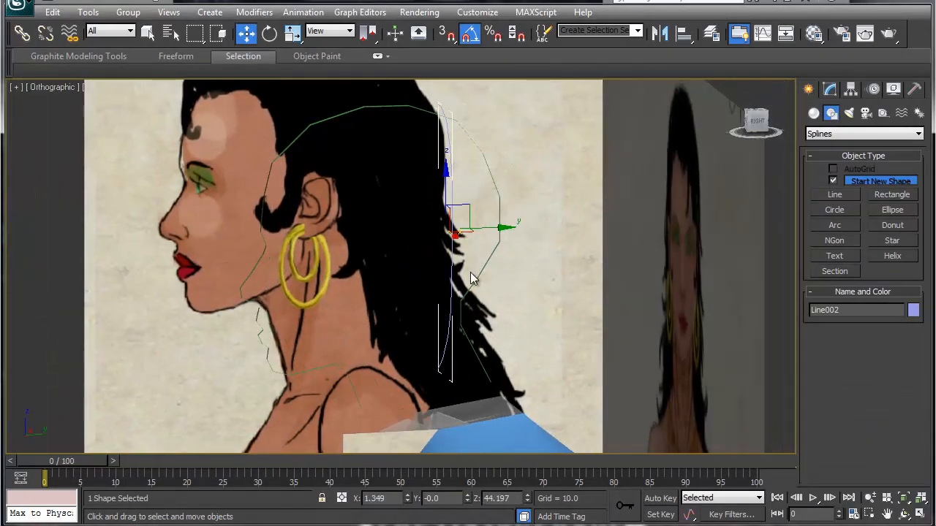
drag(489, 230, 459, 232)
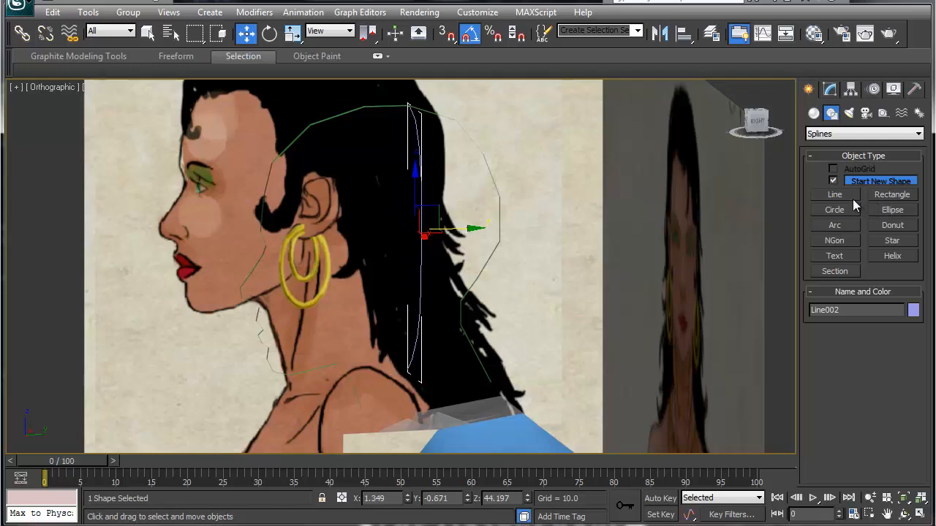
Extrude the head outline line into a strip with an amount of 1.0.
click(829, 89)
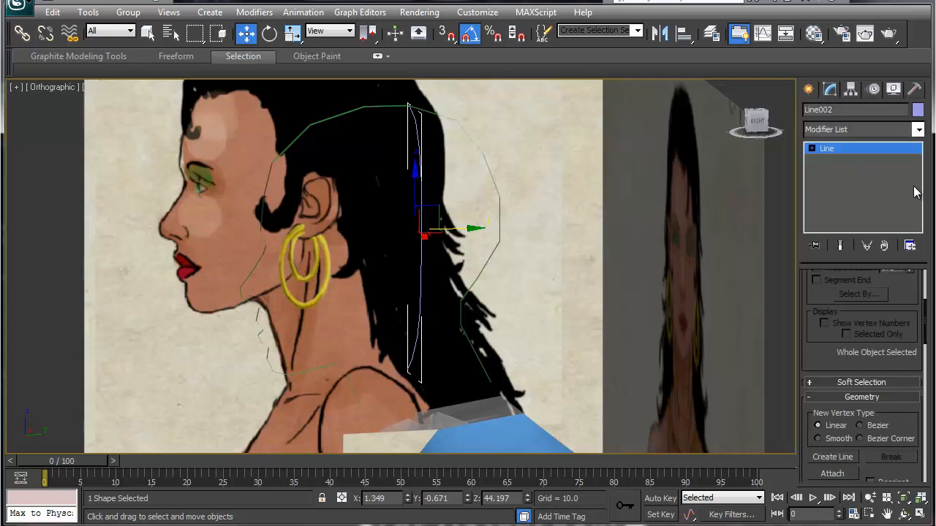
click(917, 129)
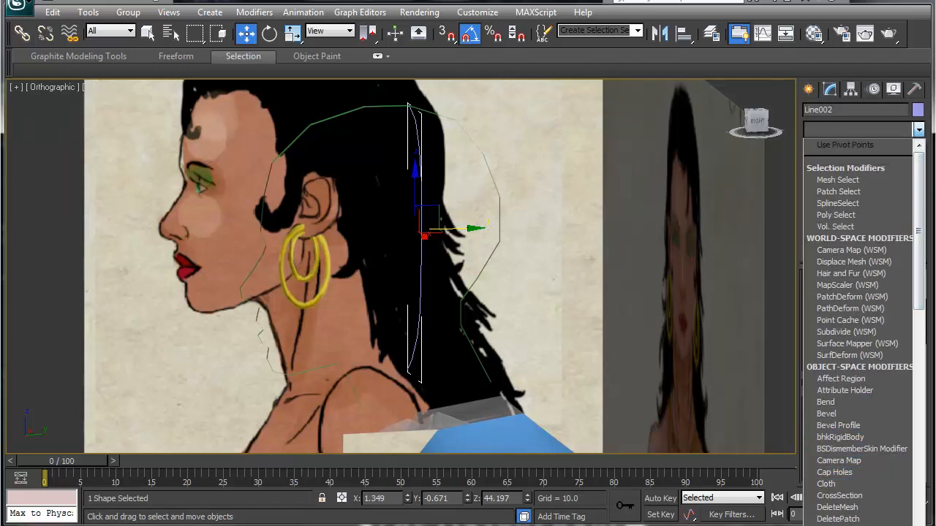
click(834, 525)
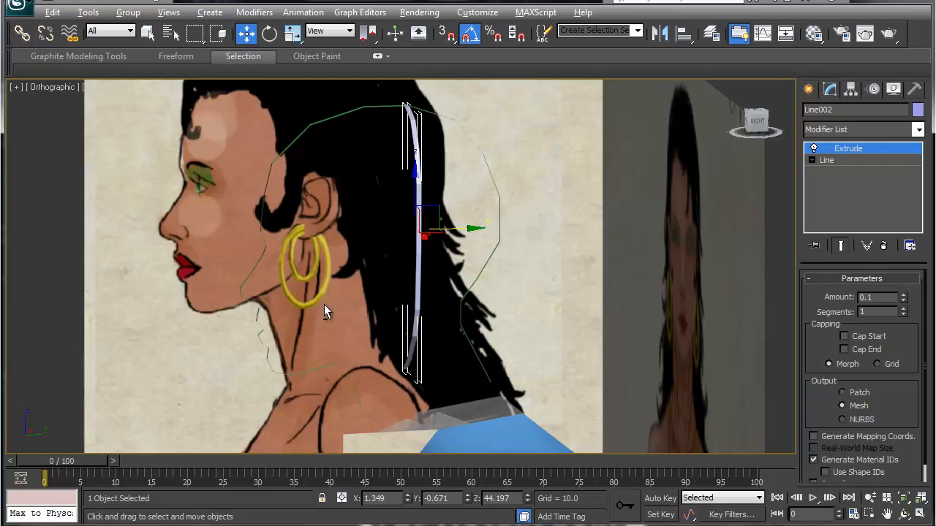
mouse_move(324, 304)
alt+middle_down()
mouse_move(354, 299)
mouse_move(318, 302)
alt+middle_up()
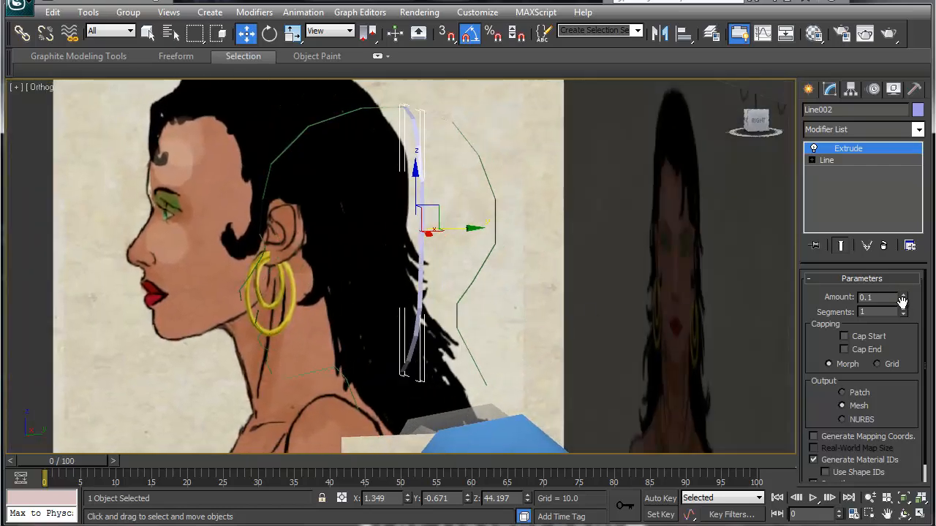
drag(902, 301, 907, 296)
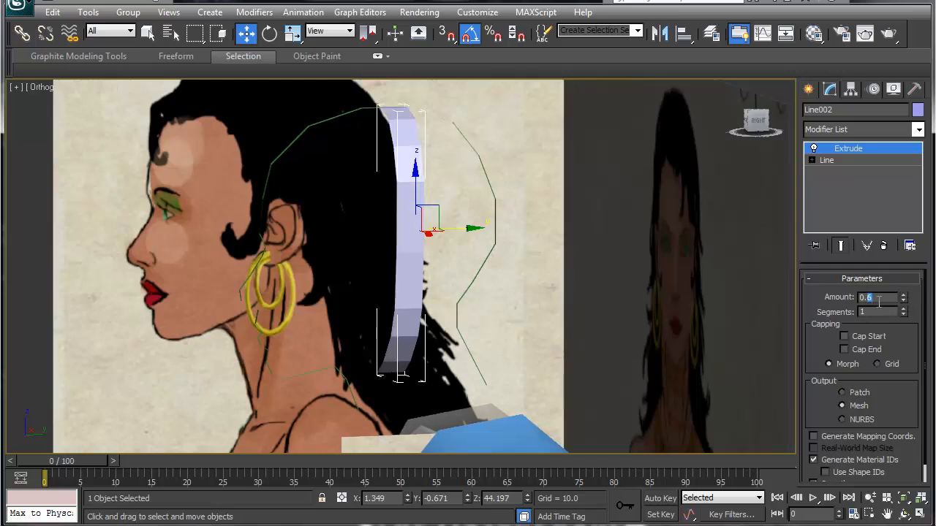
key(Return)
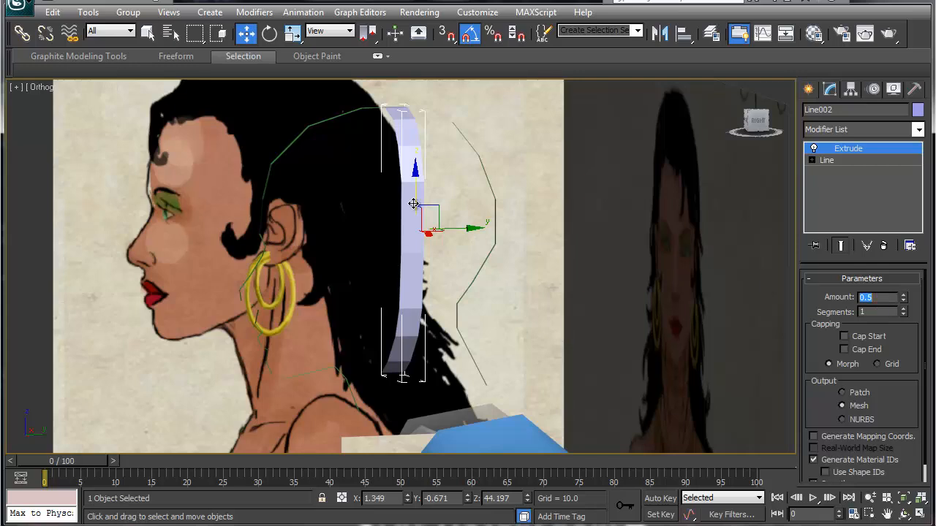
drag(466, 227, 468, 227)
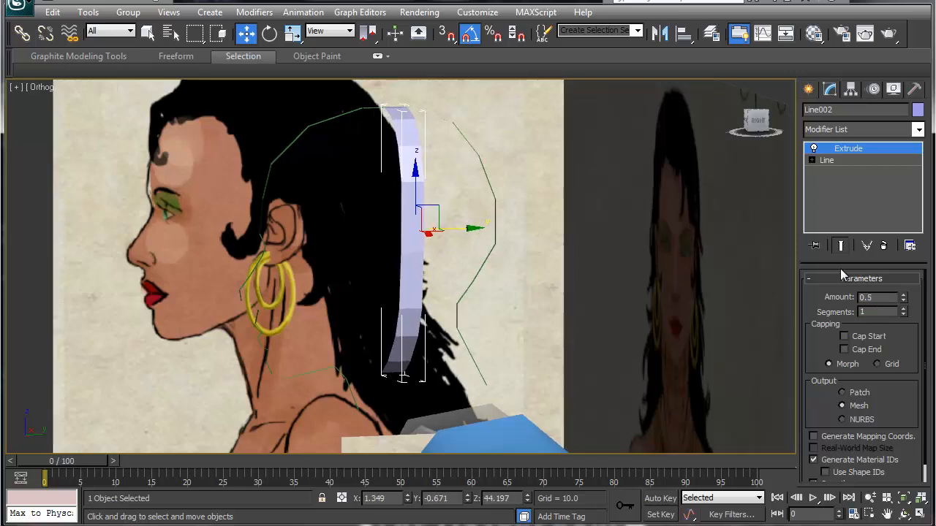
click(904, 295)
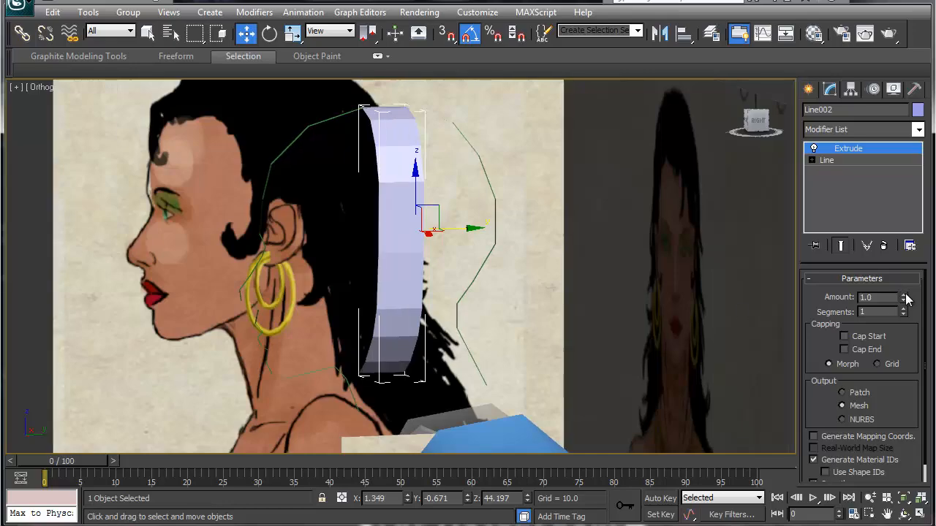
key(f)
alt+middle_drag(488, 269, 380, 269)
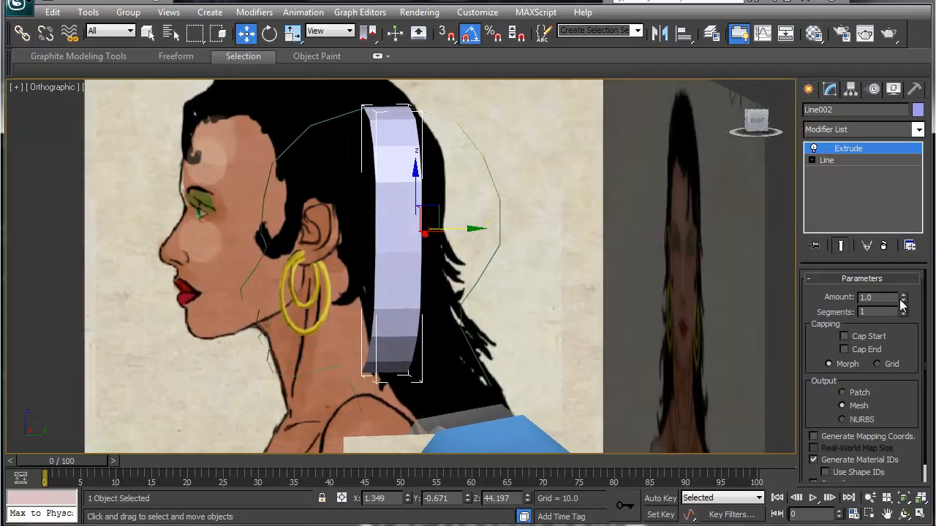
Convert the extruded head outline strip to an Editable Poly.
right_click(383, 331)
mouse_move(428, 449)
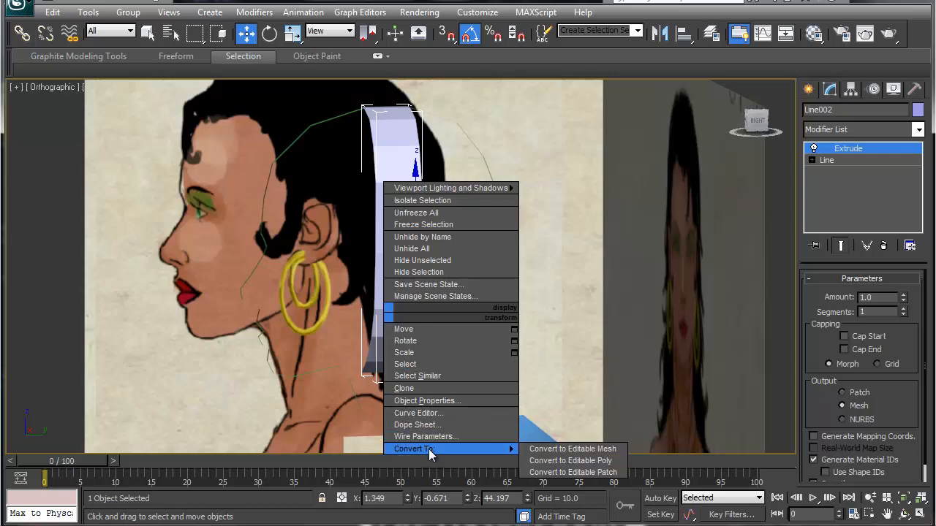
click(559, 461)
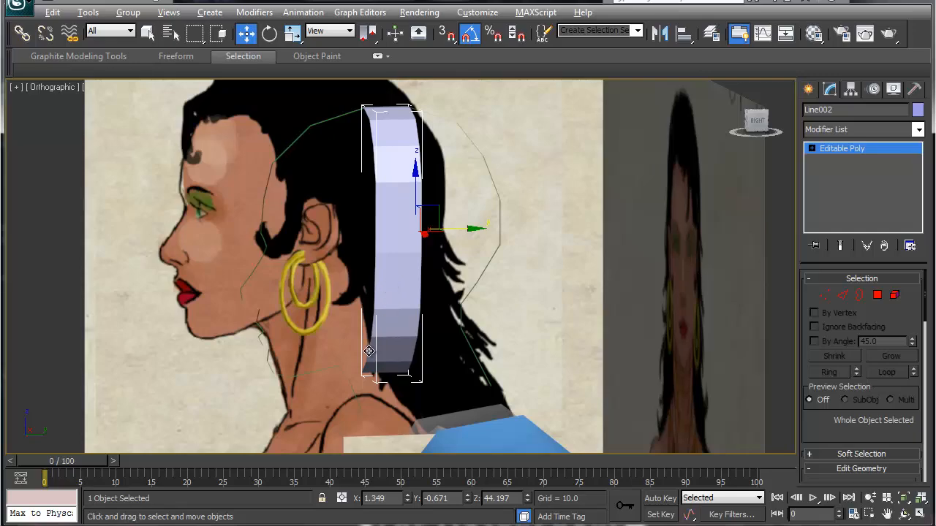
Attach the green profile strip to the head outline strip as one editable poly object.
alt+middle_drag(366, 349, 628, 296)
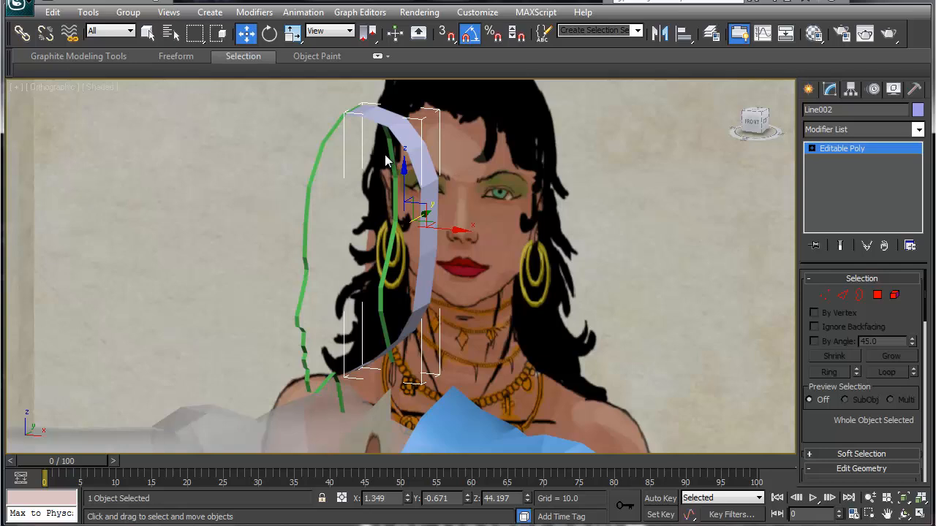
middle_drag(386, 155, 414, 245)
scroll(414, 245, up, 2)
middle_drag(413, 190, 411, 292)
scroll(412, 292, up, 3)
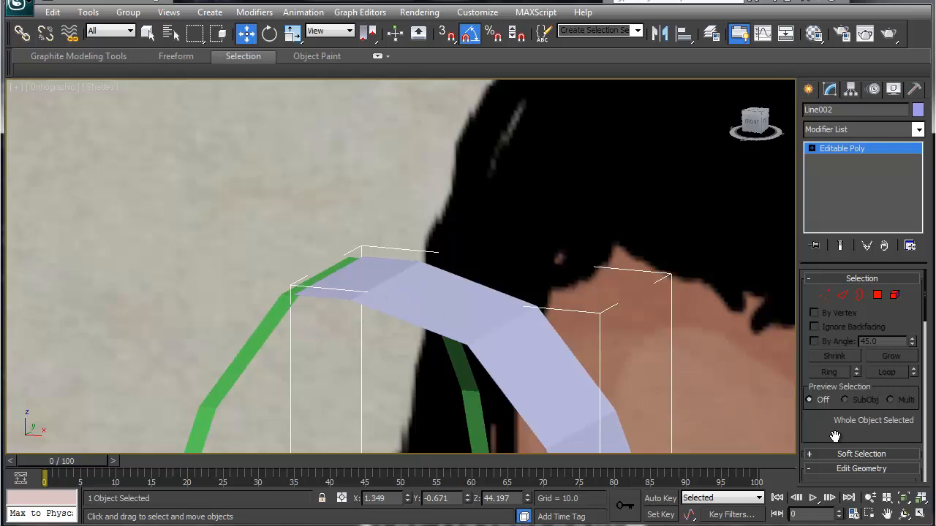
drag(833, 436, 826, 316)
click(827, 454)
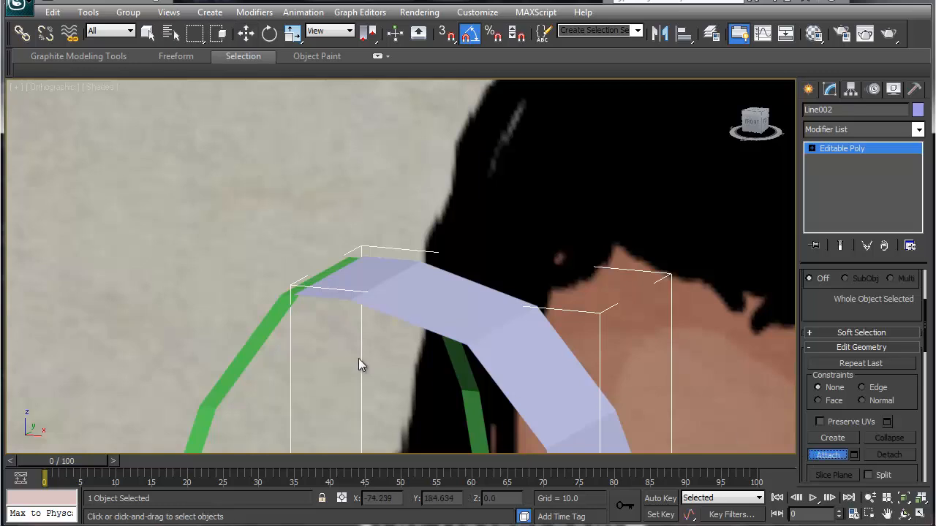
click(275, 310)
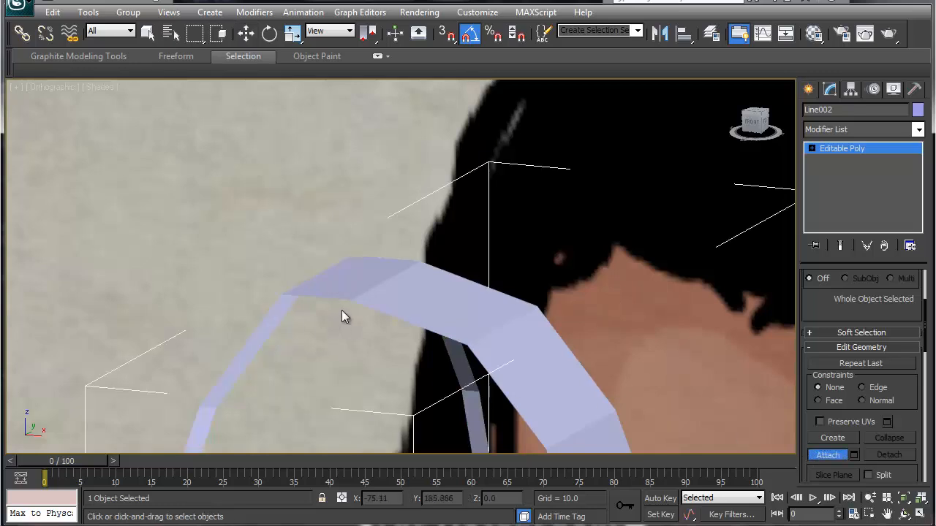
Try to collapse the overlapping vertex pairs where the two strips meet at the crown.
key(1)
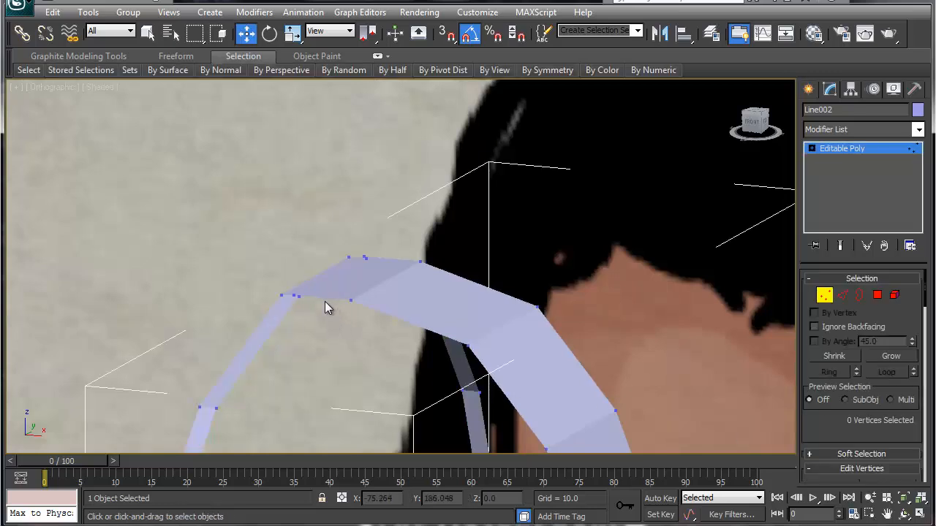
click(301, 299)
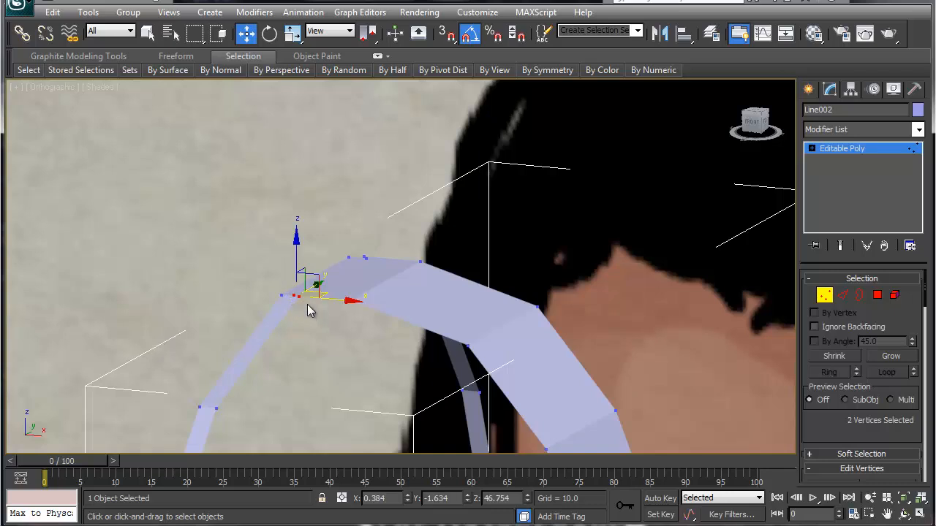
click(365, 259)
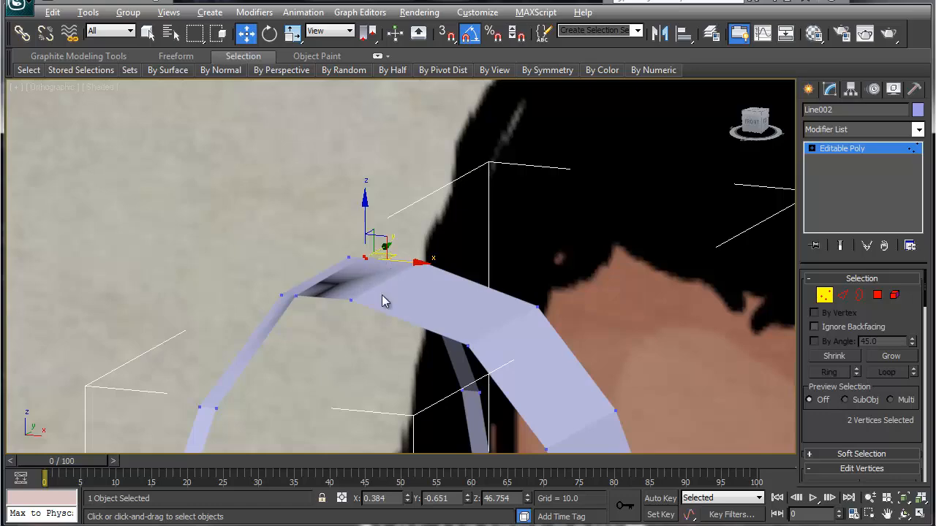
alt+middle_drag(413, 305, 246, 323)
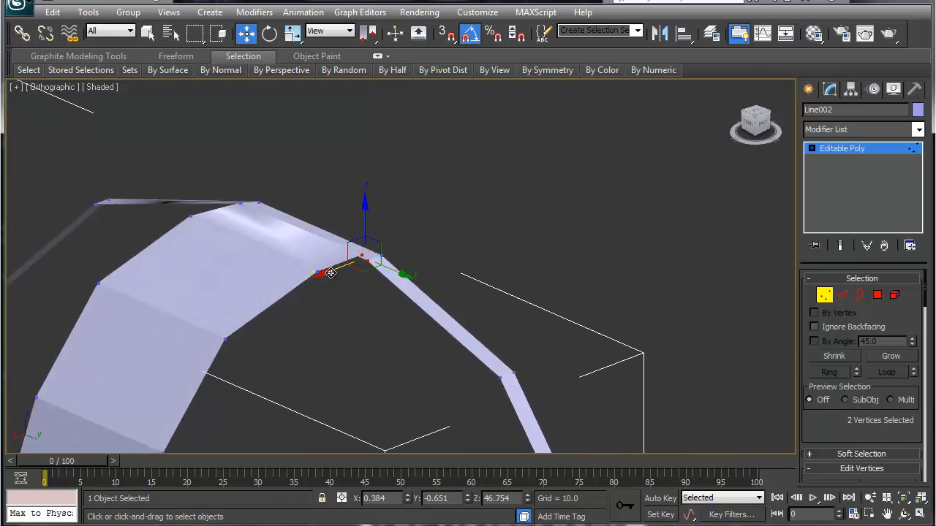
alt+middle_drag(377, 288, 336, 291)
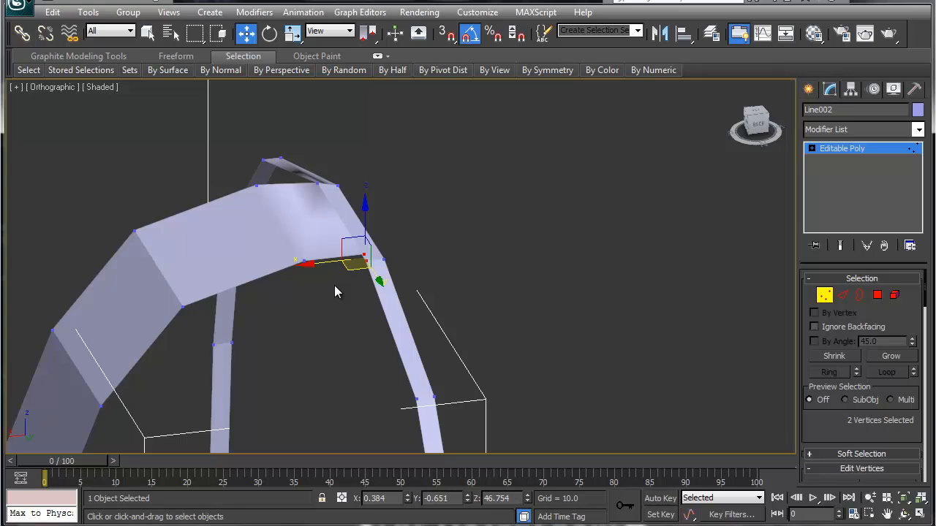
key(ctrl+z)
key(ctrl+z)
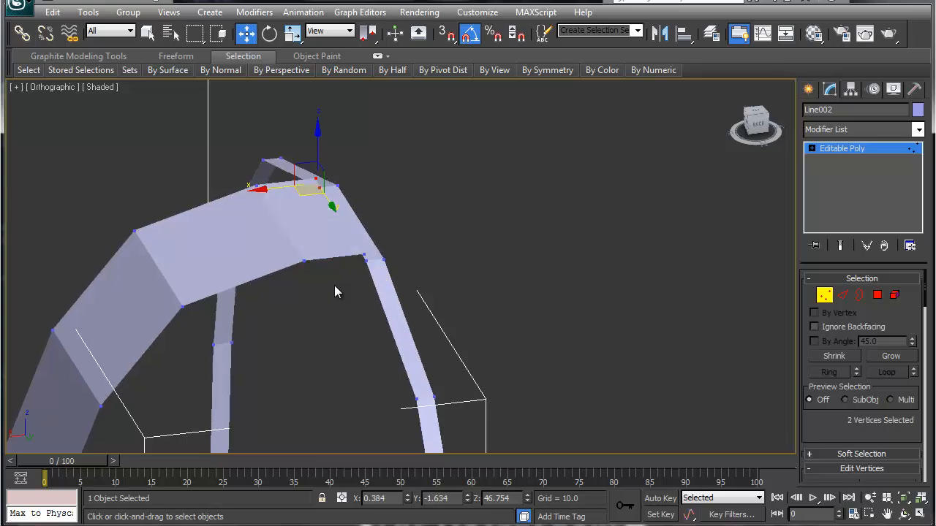
Enable Backface Cull in the combined strip object's properties.
alt+middle_drag(326, 277, 531, 264)
right_click(512, 246)
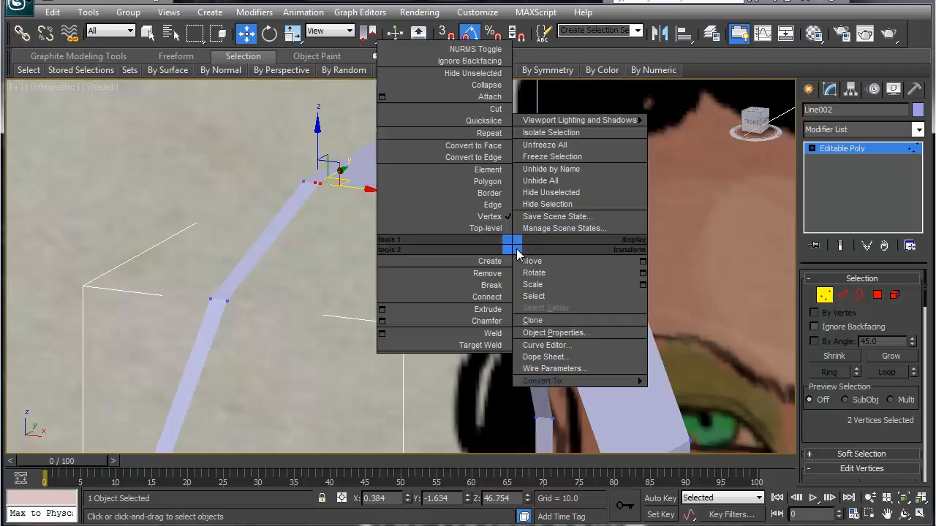
click(548, 332)
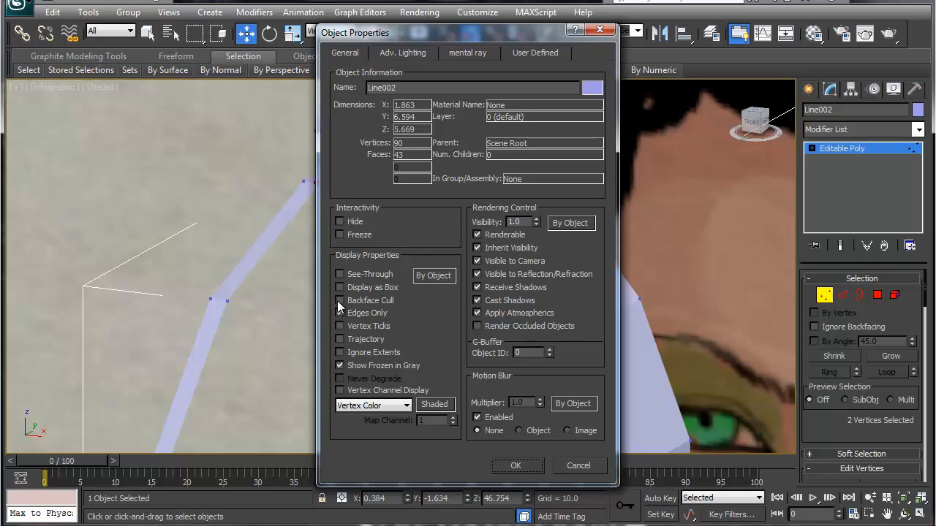
click(506, 468)
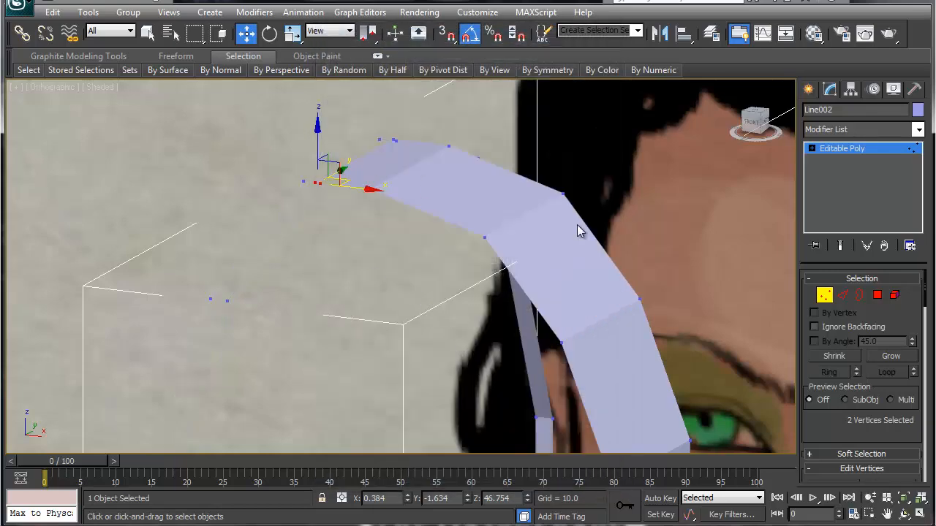
Select the whole profile strip as an element and flip its normals.
click(891, 299)
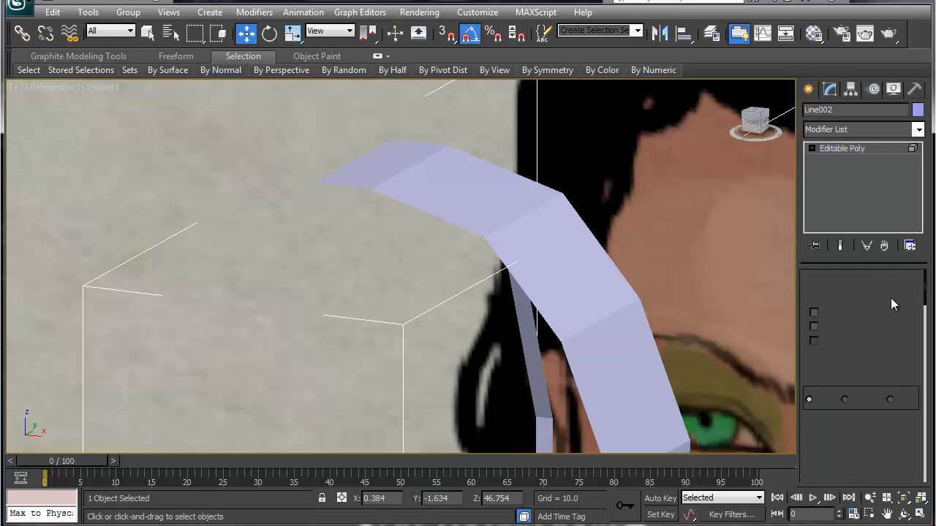
click(288, 202)
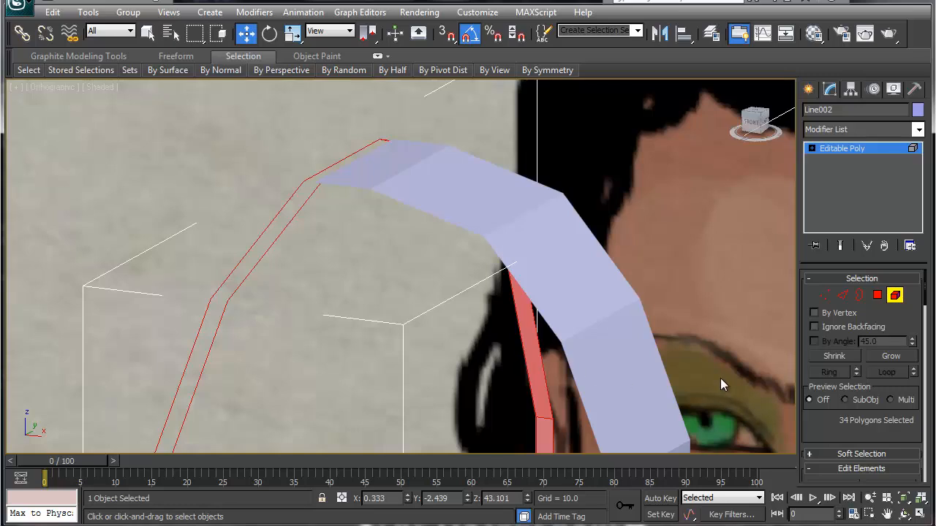
drag(840, 445, 828, 355)
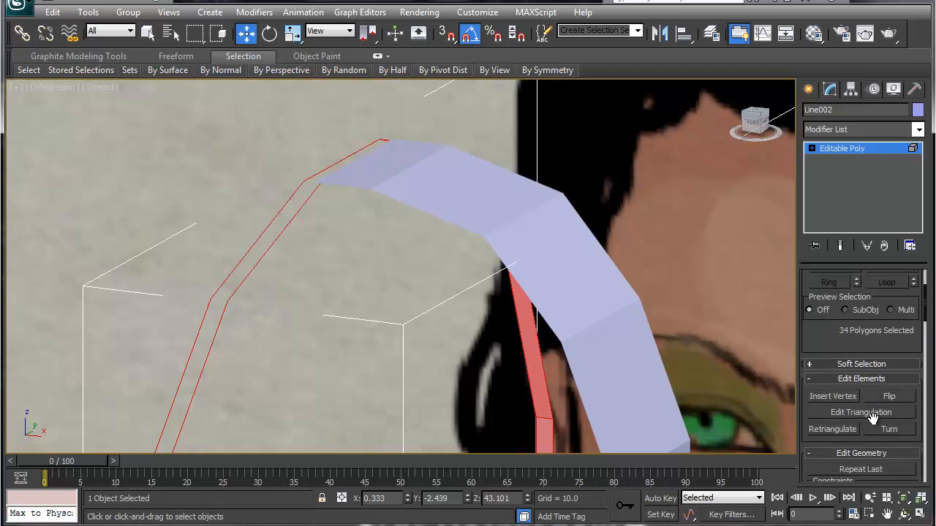
click(889, 398)
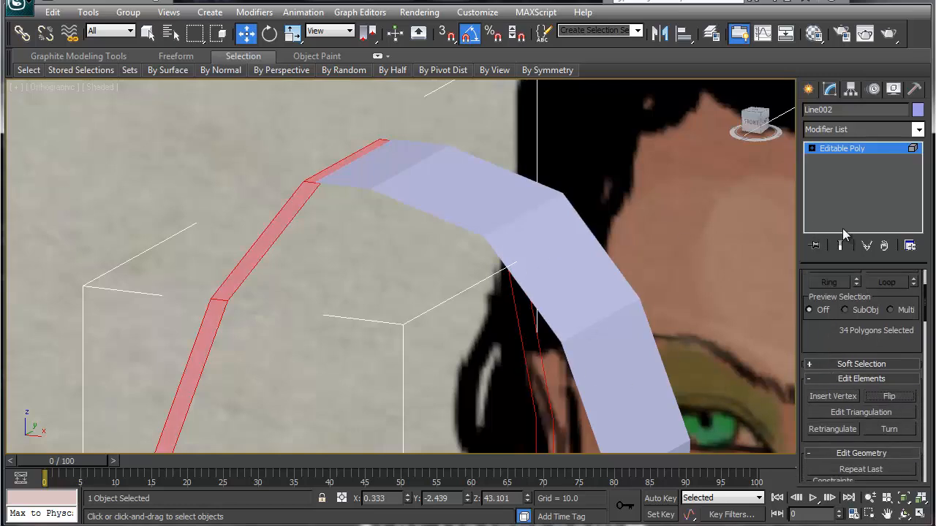
Collapse the overlapping vertices where the profile strip meets the head outline strip at the crown.
key(1)
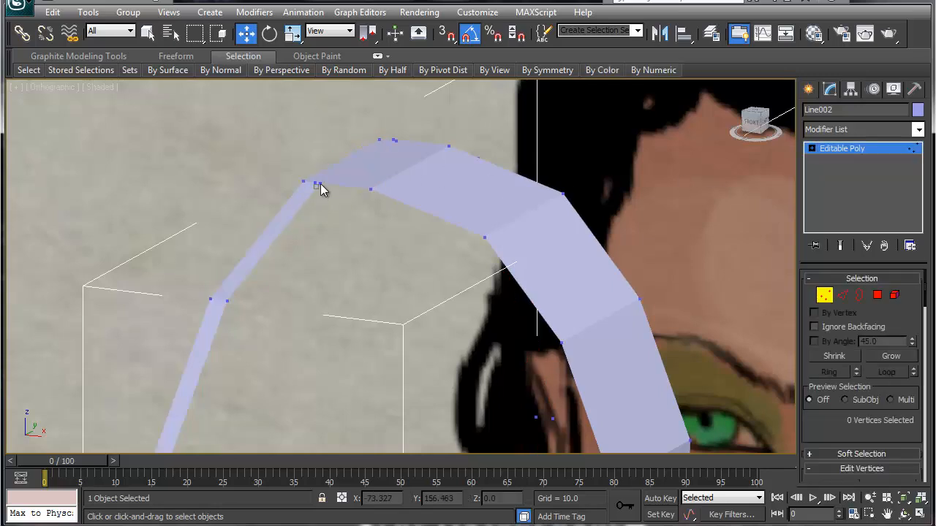
drag(326, 182, 406, 144)
key(ctrl+alt+c)
Show the head strips in the Right view, framed on the whole object with its vertices editable.
alt+middle_drag(427, 251, 411, 312)
scroll(411, 312, up, 3)
alt+middle_drag(398, 380, 350, 366)
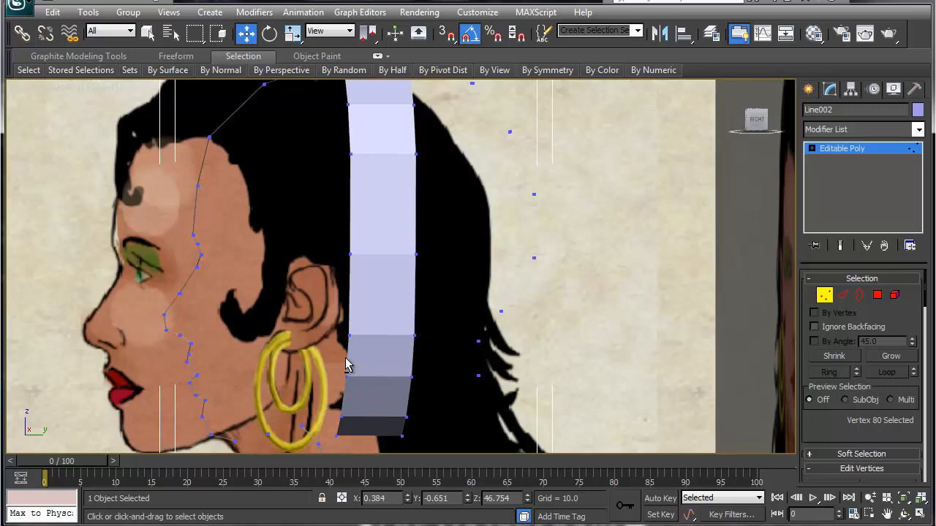
key(v)
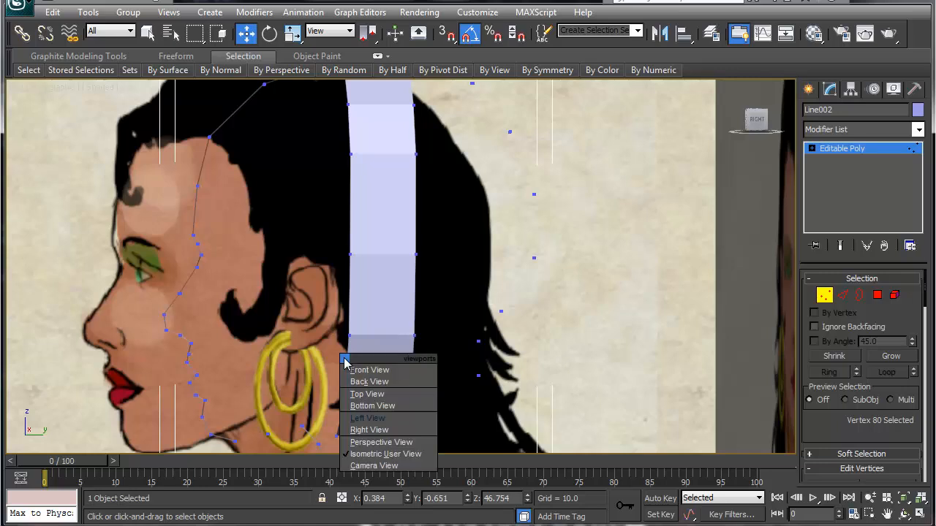
key(l)
key(v)
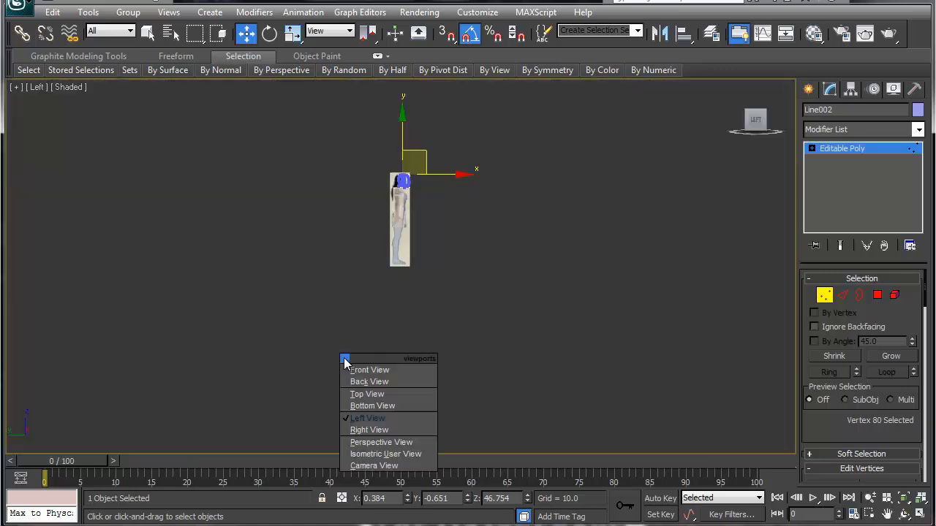
key(r)
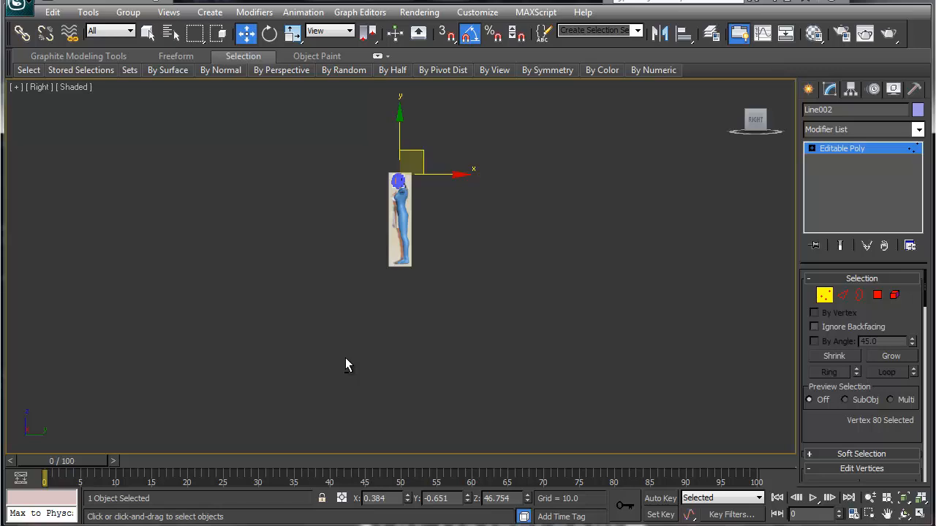
key(z)
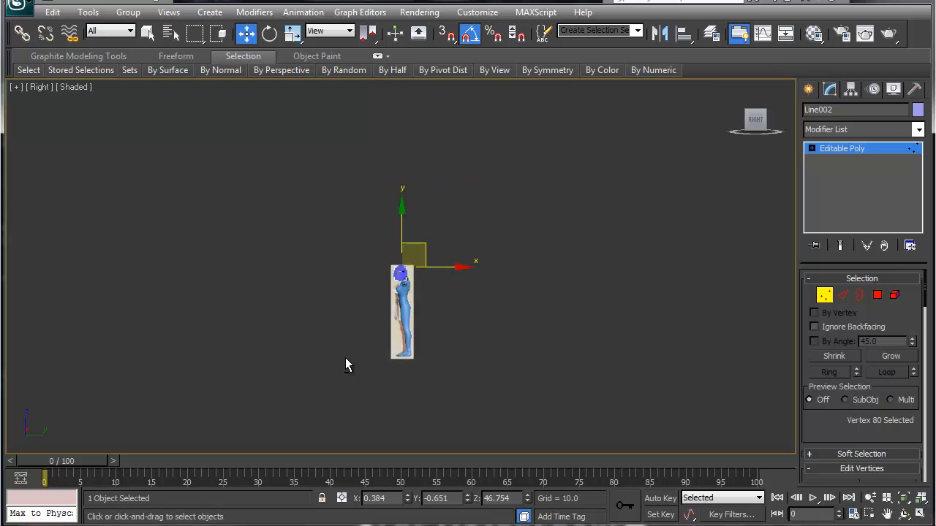
click(816, 296)
key(z)
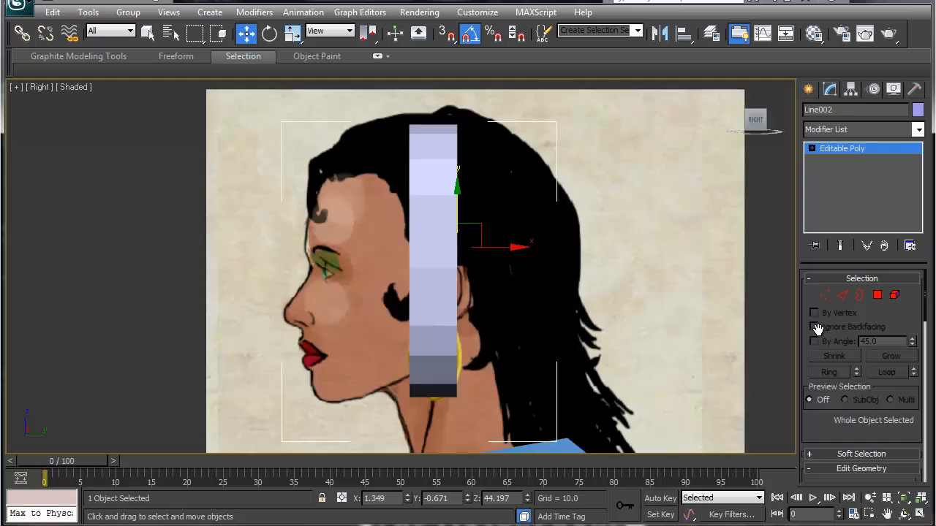
click(824, 297)
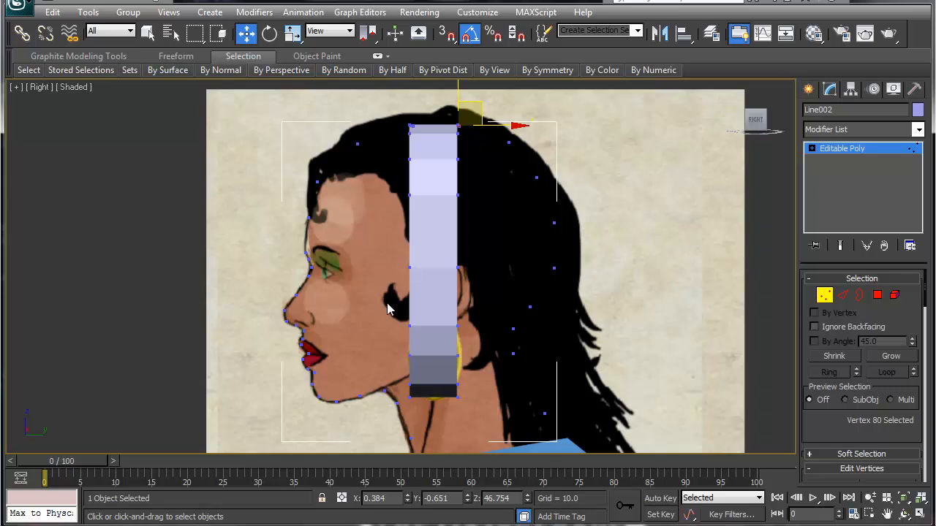
Move the three front-edge vertices of the head outline strip above the ear backward, the lowest level with the ear's top.
mouse_move(411, 367)
mouse_down()
mouse_move(417, 409)
mouse_move(418, 338)
mouse_move(418, 351)
mouse_up()
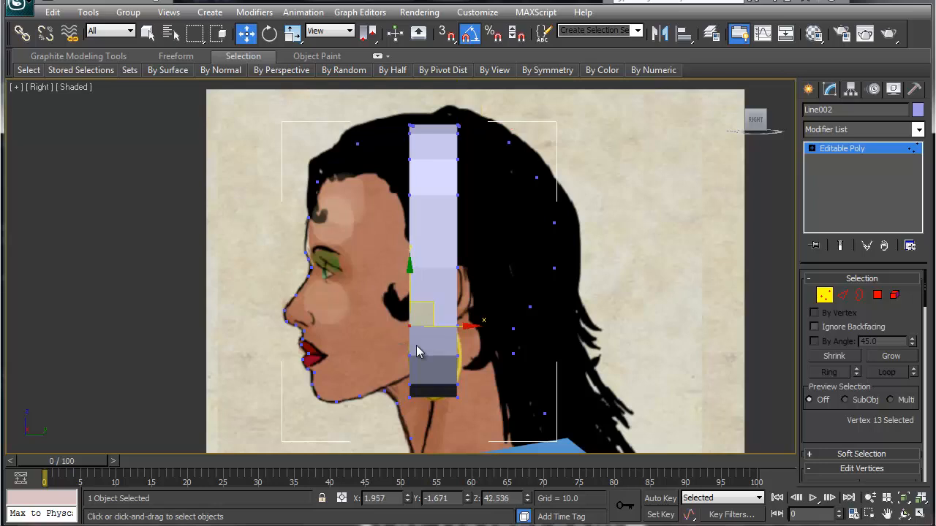
drag(399, 181, 464, 218)
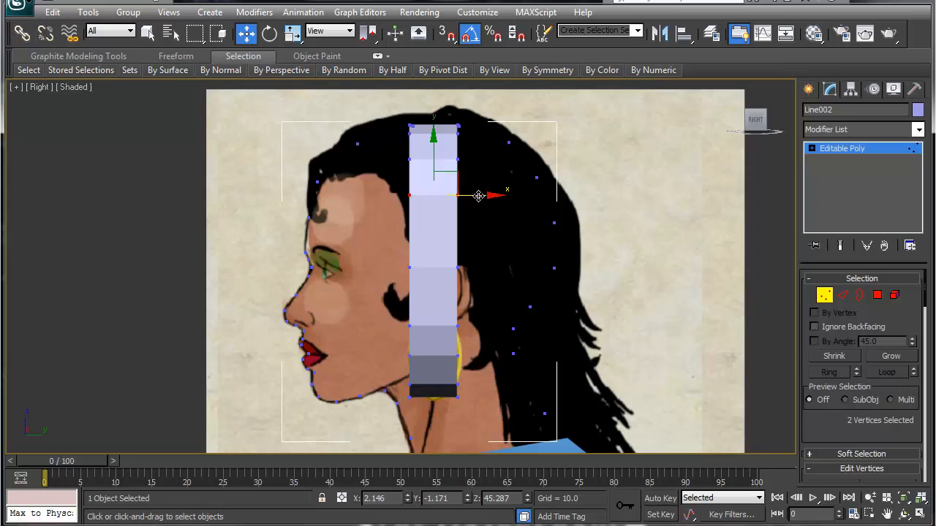
click(409, 158)
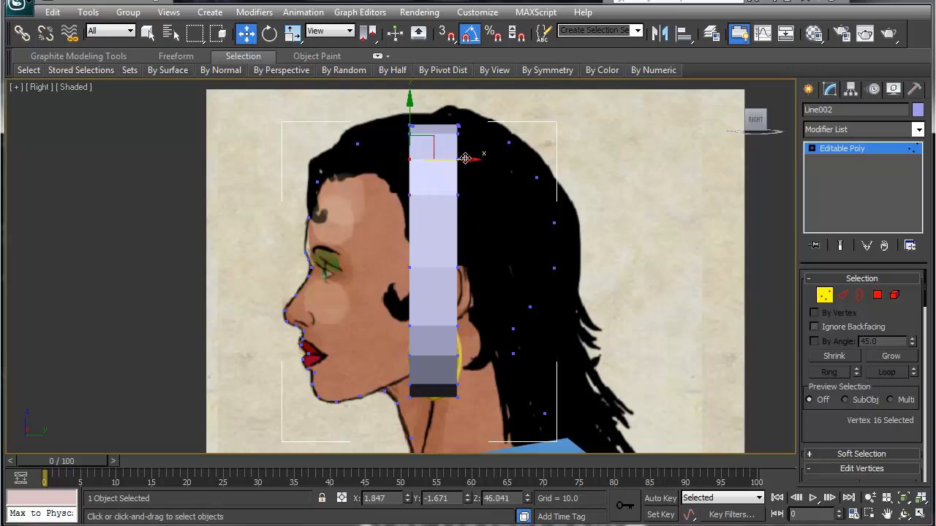
drag(462, 162, 470, 162)
click(410, 195)
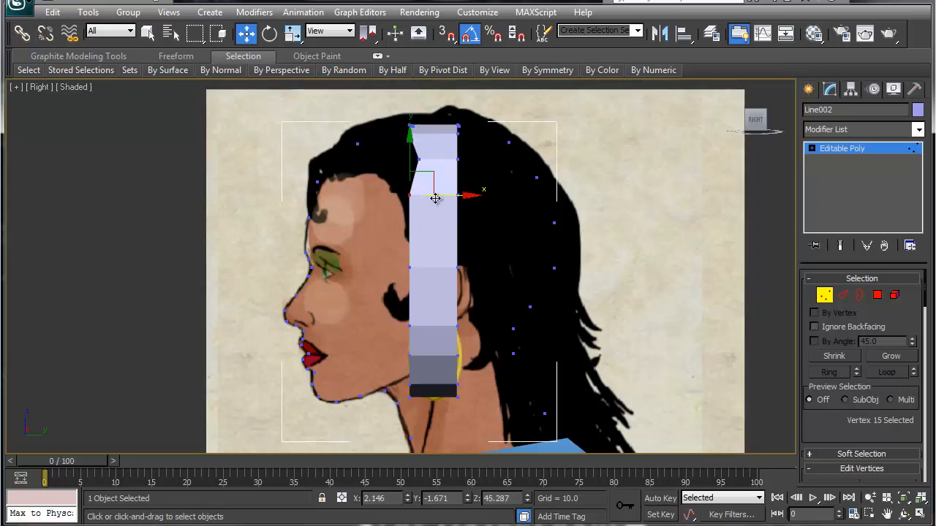
drag(440, 198, 439, 198)
click(409, 267)
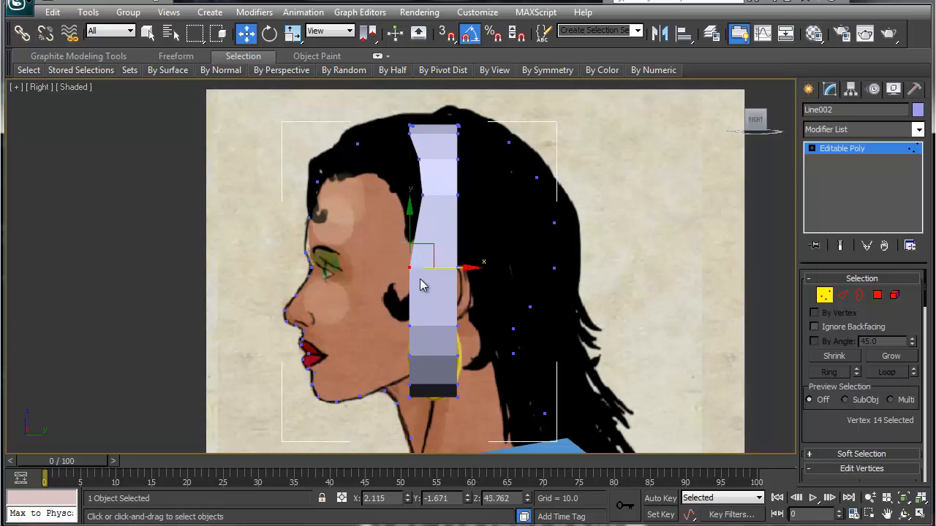
drag(441, 267, 478, 267)
Move the three rear-edge vertices above the ear forward so the outline strip tapers toward the ear's top.
click(458, 268)
click(458, 199)
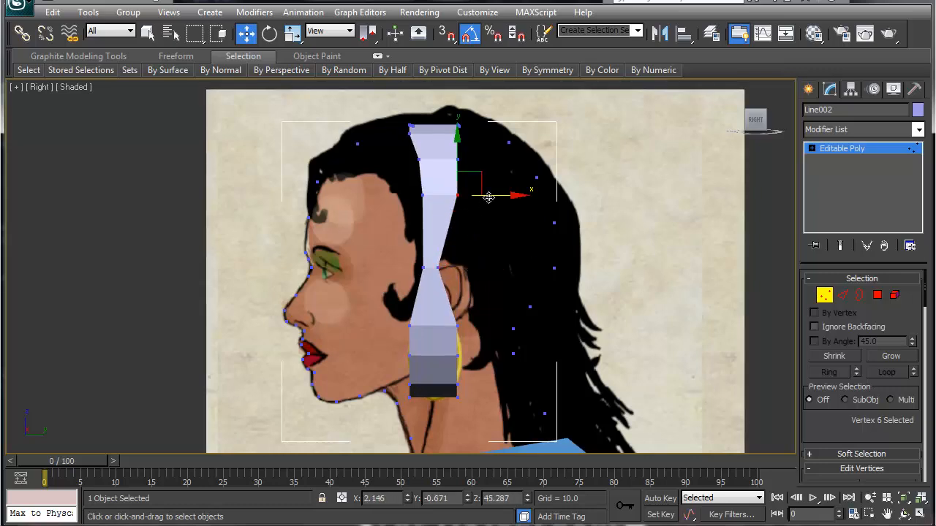
drag(497, 199, 485, 197)
click(456, 159)
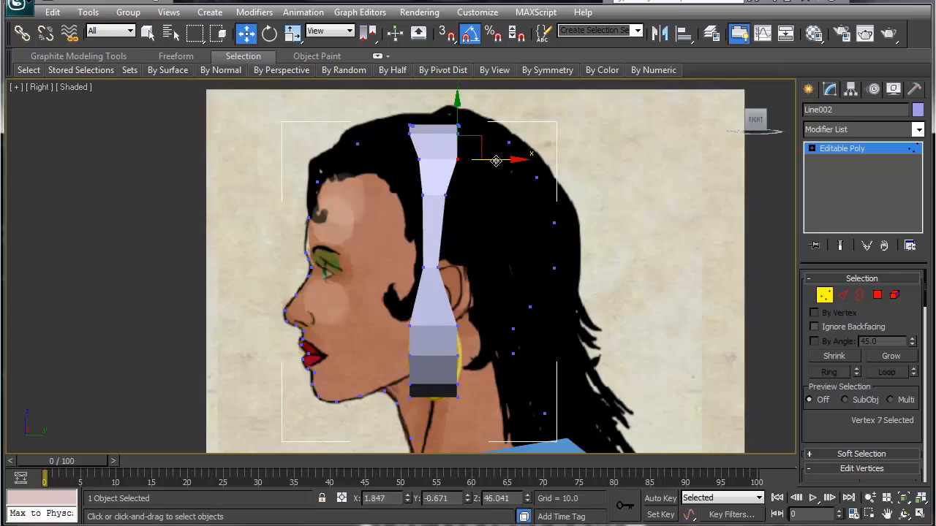
drag(496, 160, 486, 160)
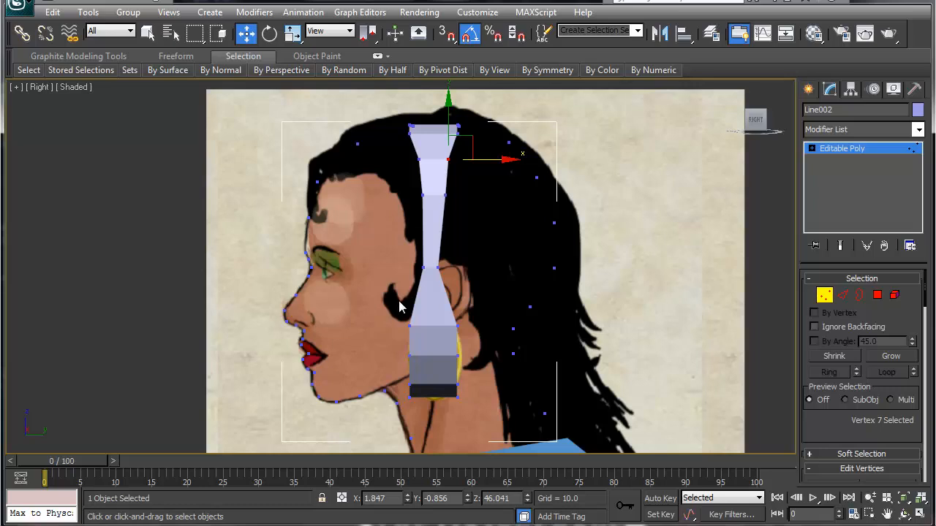
Narrow the outline strip in front of the earlobe by moving its two rear vertices and lower front vertex forward.
click(407, 327)
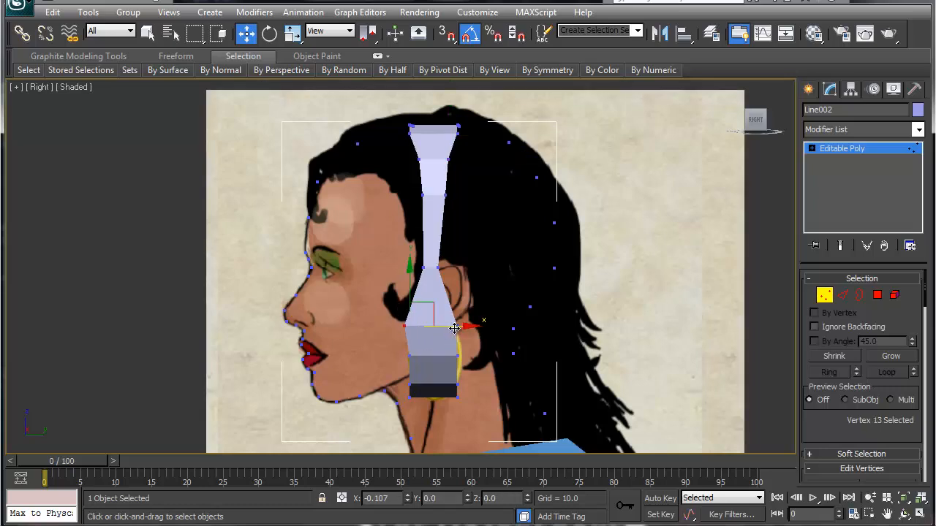
click(453, 330)
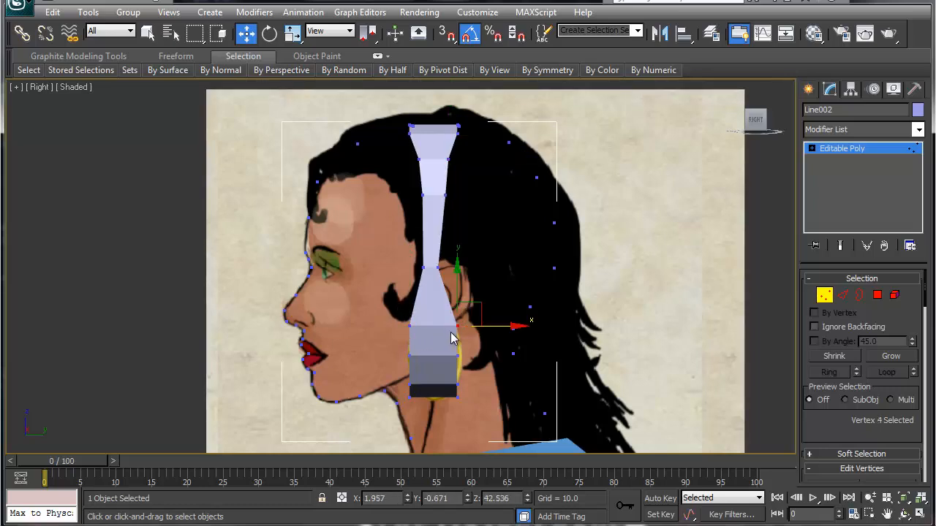
drag(500, 327, 478, 333)
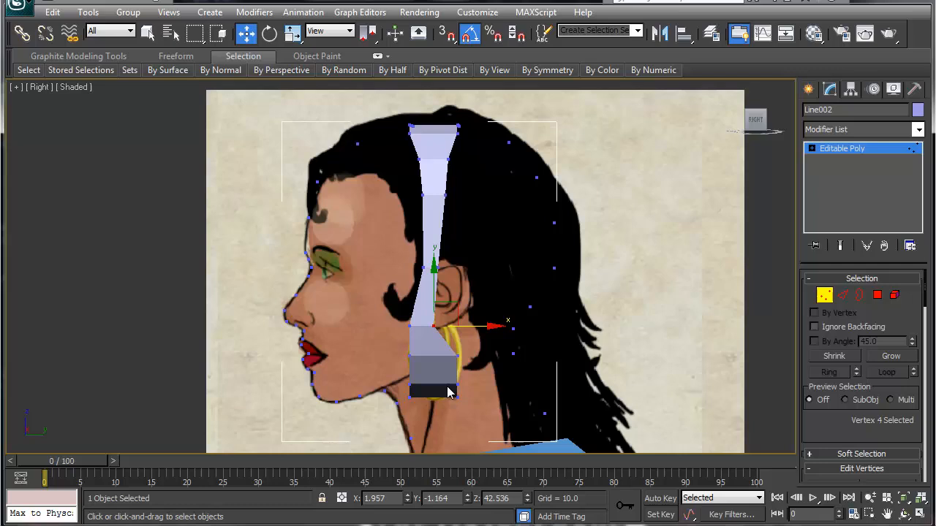
click(411, 356)
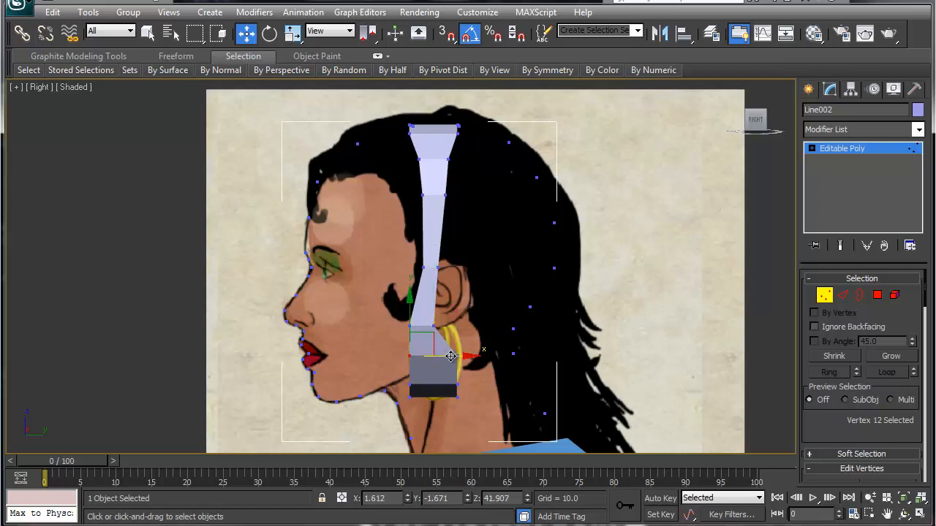
drag(450, 356, 443, 357)
click(475, 368)
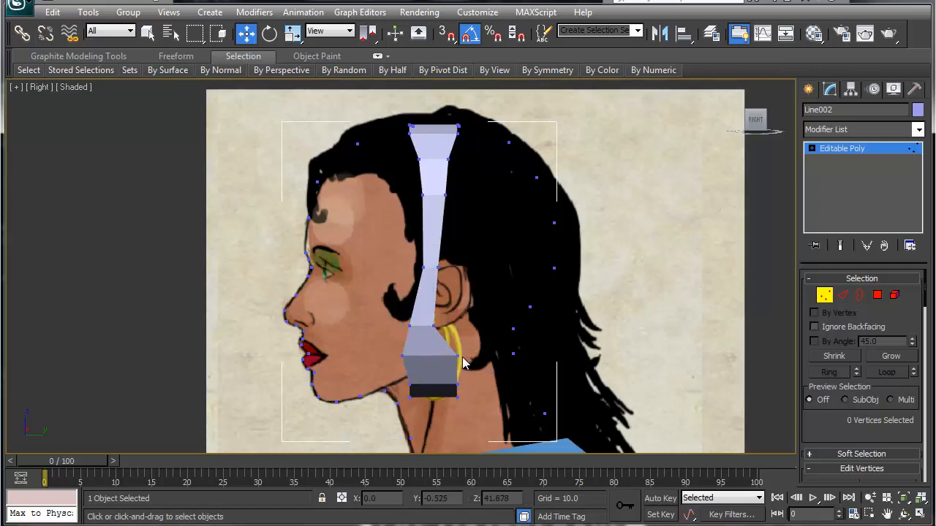
click(459, 357)
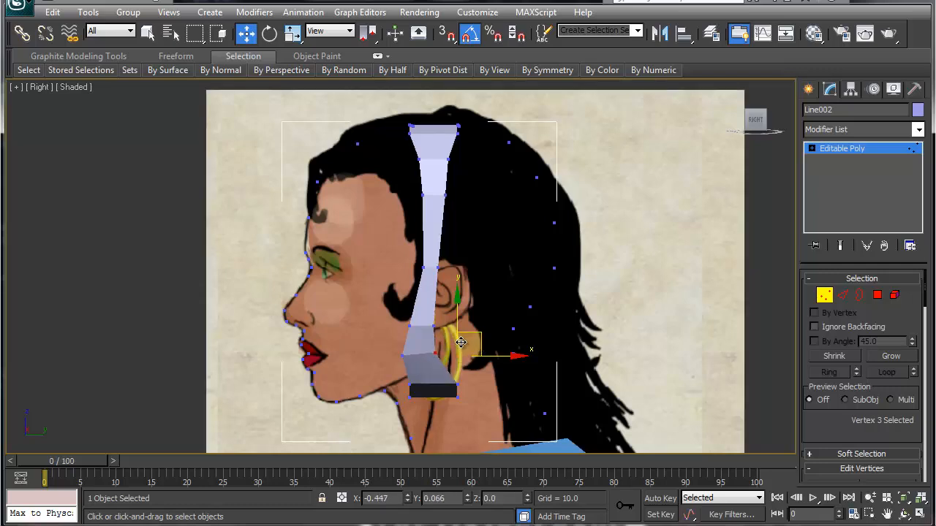
drag(461, 342, 432, 345)
Move the outline strip's lowest front and rear vertex pairs forward to the chin.
drag(429, 401, 361, 386)
key(ctrl+z)
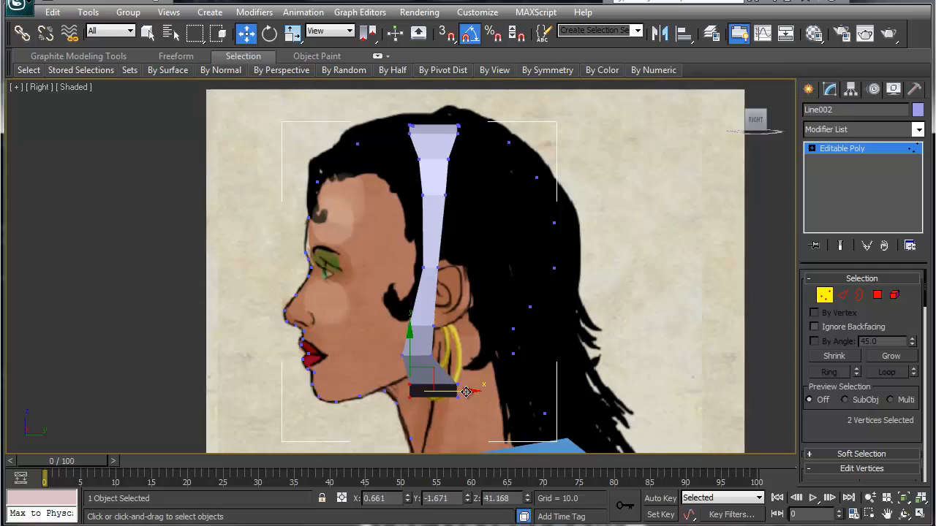
drag(463, 391, 376, 401)
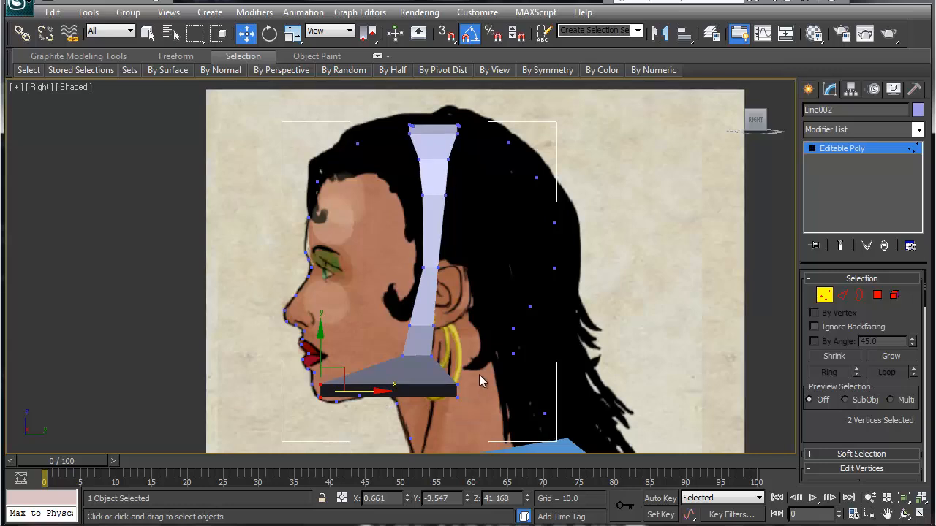
drag(479, 375, 439, 411)
drag(496, 394, 375, 404)
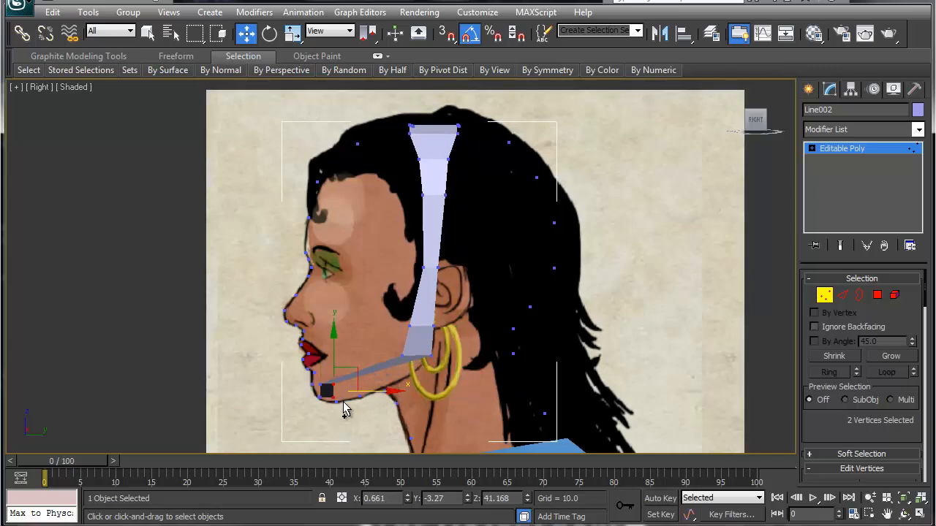
Rotate the strip's four chin vertices together so the end section follows the slope of the jawline.
scroll(322, 393, up, 5)
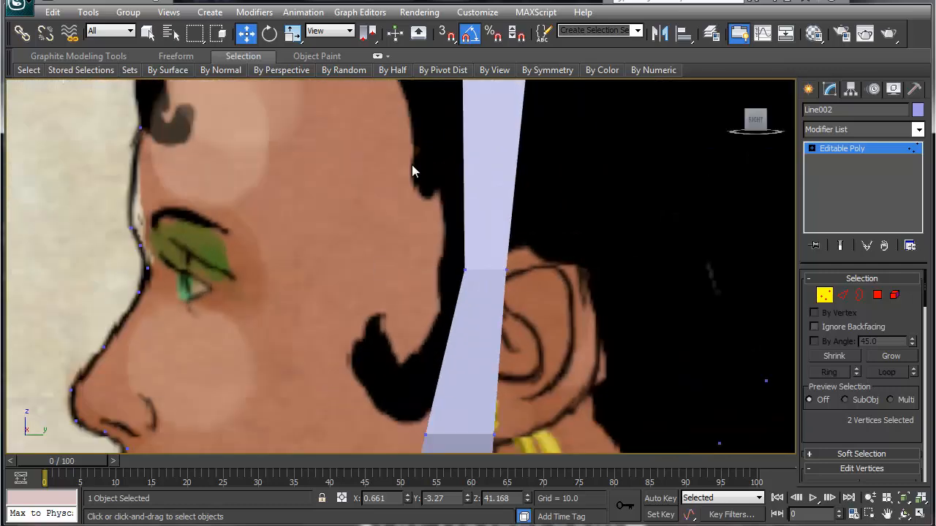
middle_drag(347, 362, 453, 59)
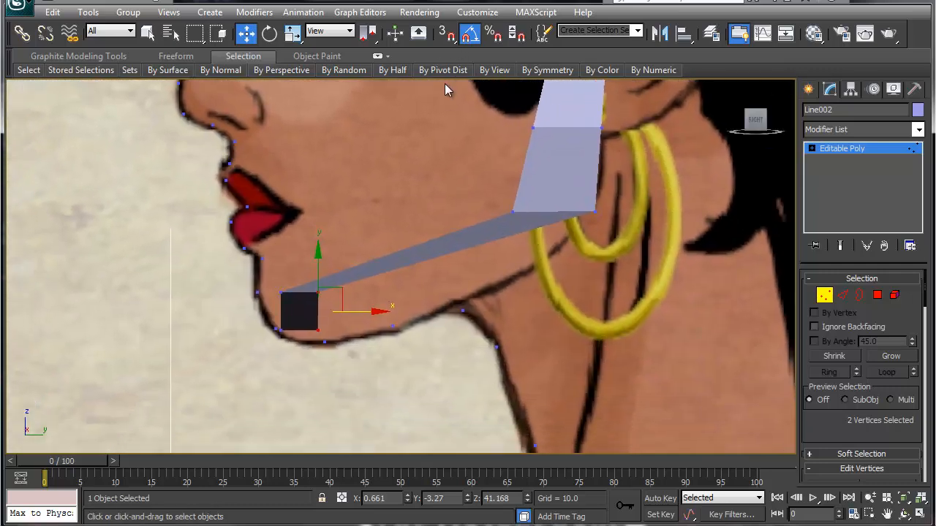
ctrl+click(278, 293)
ctrl+click(279, 328)
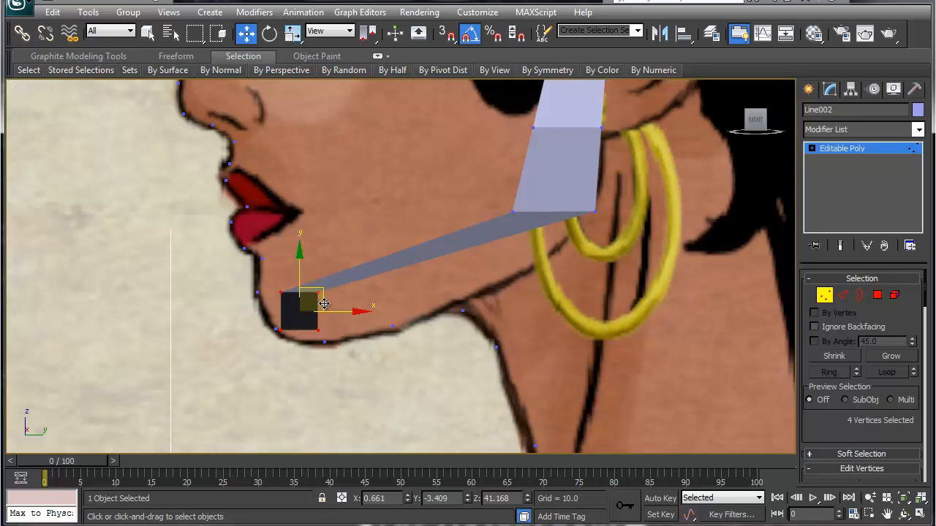
key(e)
drag(345, 283, 356, 334)
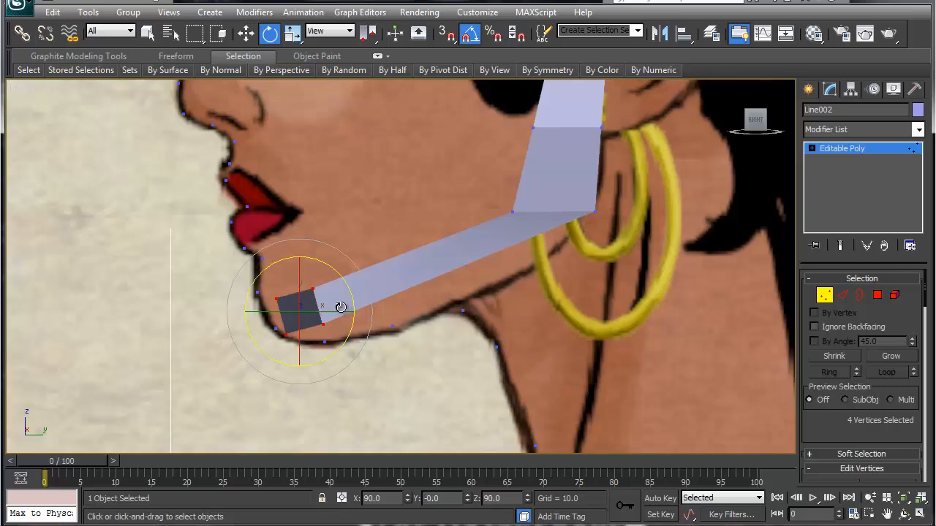
Collapse the jaw strip's end vertices with the matching profile strip vertices at the chin.
click(277, 301)
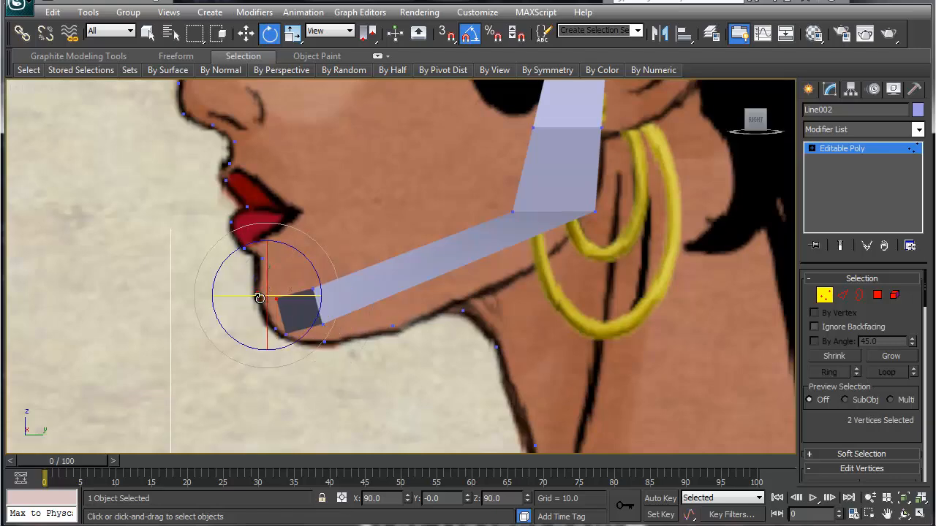
alt+middle_drag(303, 358, 372, 359)
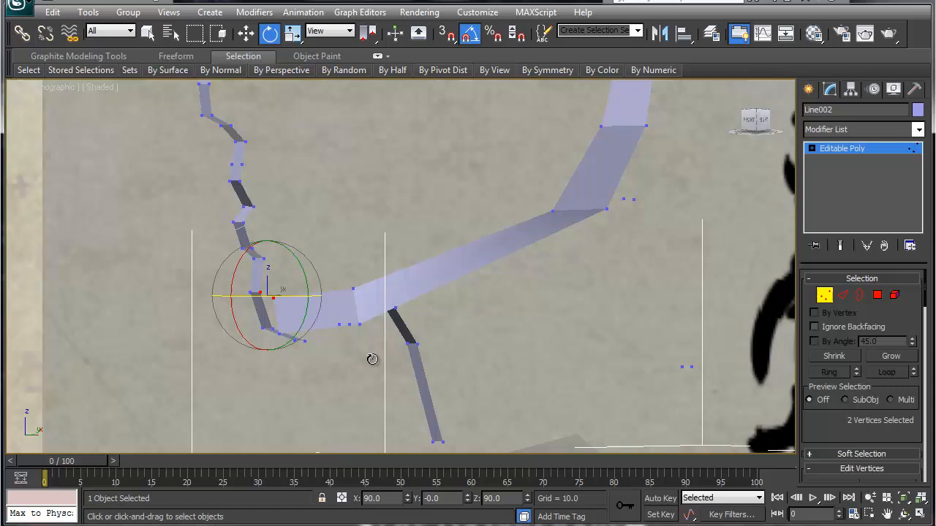
click(272, 330)
alt+middle_drag(320, 341, 319, 352)
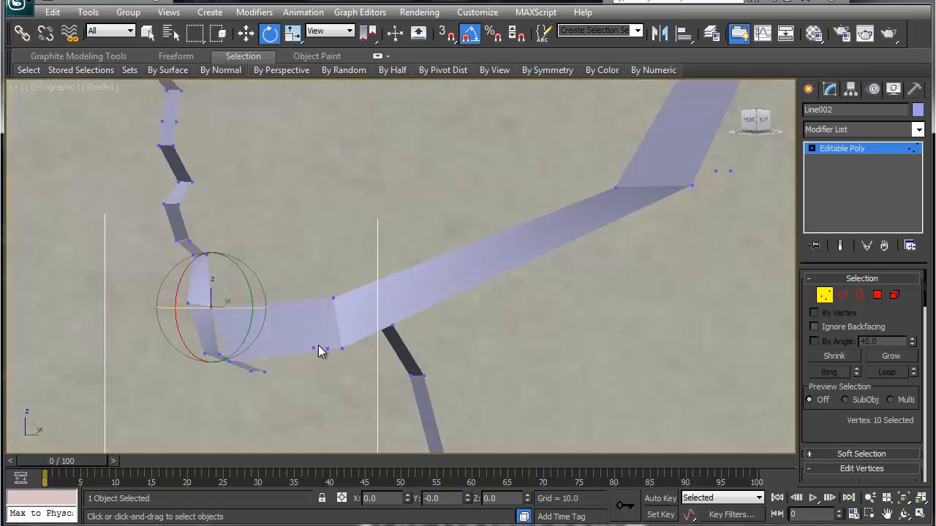
click(227, 358)
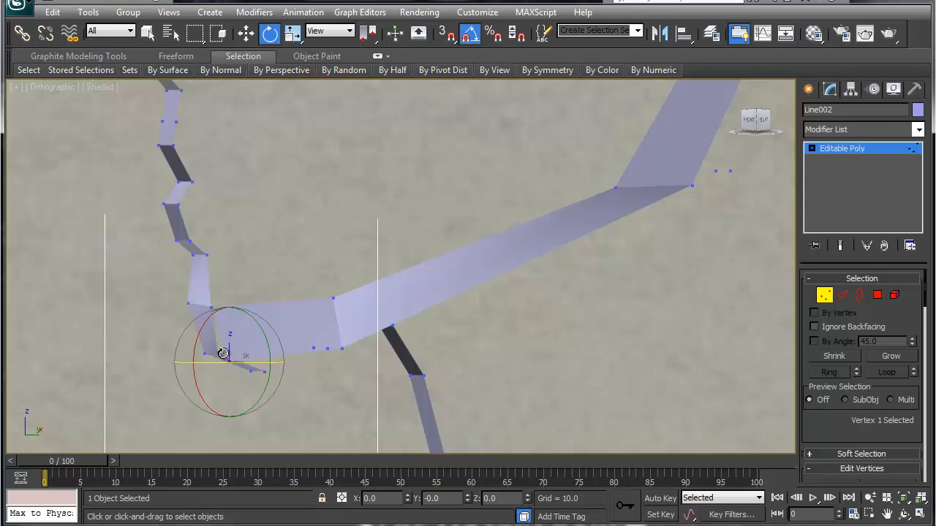
alt+middle_drag(386, 353, 342, 334)
Move the inner jaw-corner vertex of the head outline strip up and slightly back.
scroll(453, 255, down, 4)
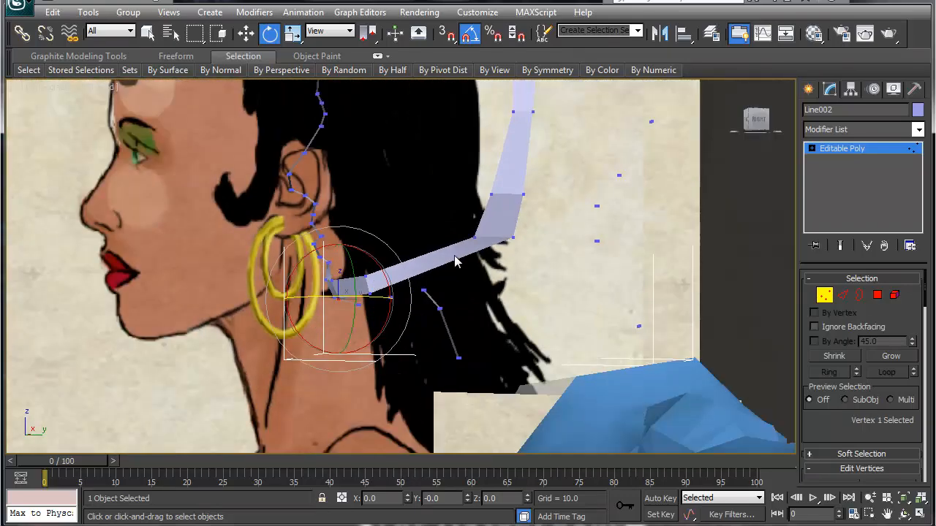
click(475, 237)
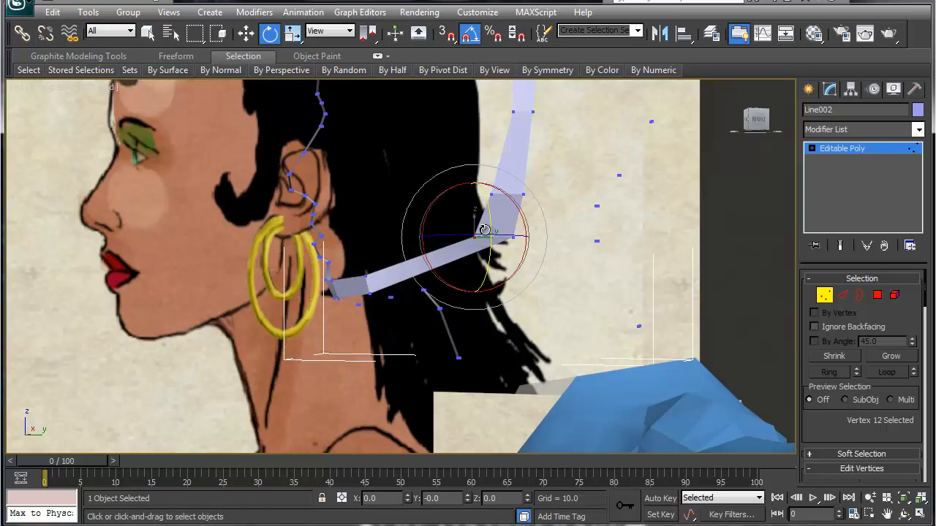
key(w)
drag(497, 219, 510, 199)
Examine the head outline and jaw strips against the front reference image.
alt+middle_drag(367, 301, 476, 307)
key(v)
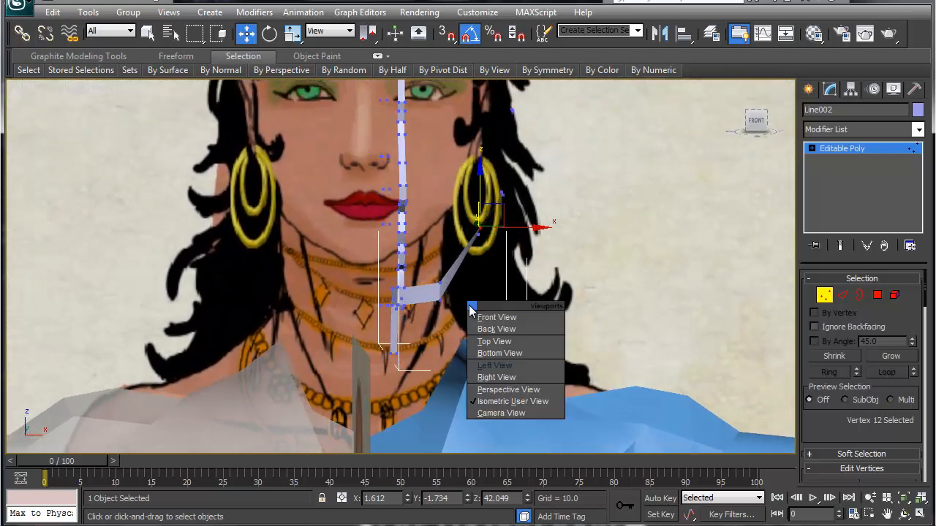
key(r)
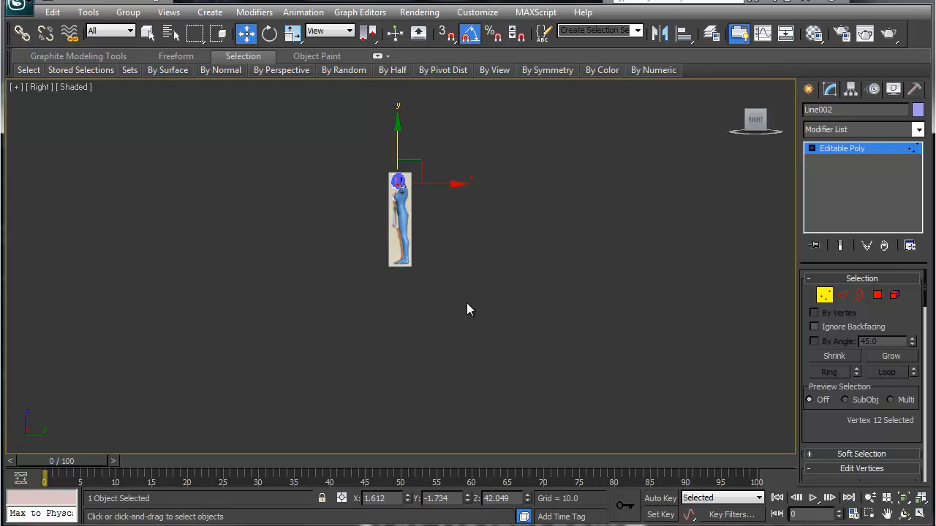
key(f)
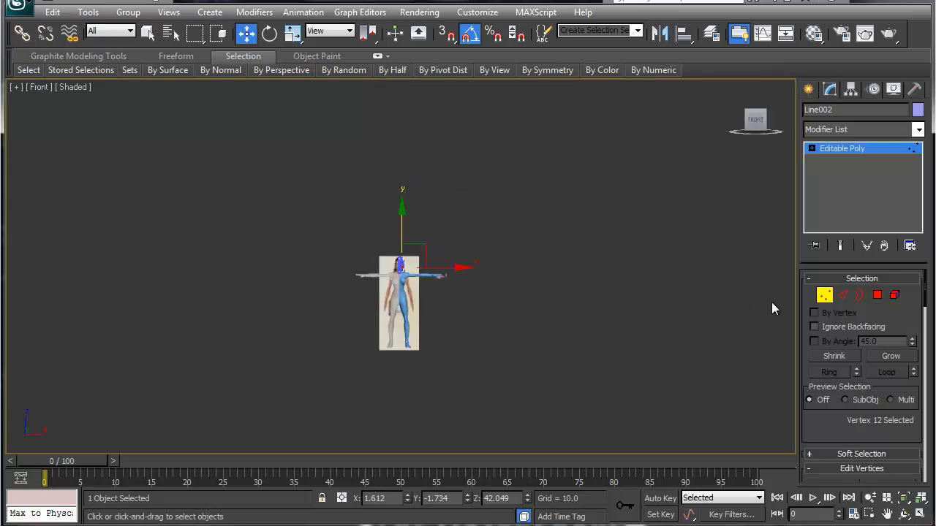
key(1)
key(z)
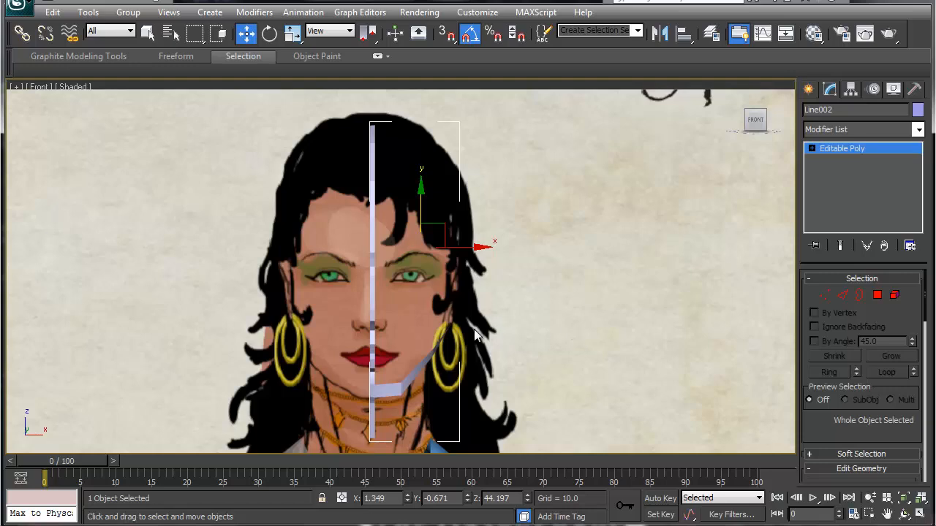
middle_drag(459, 358, 422, 339)
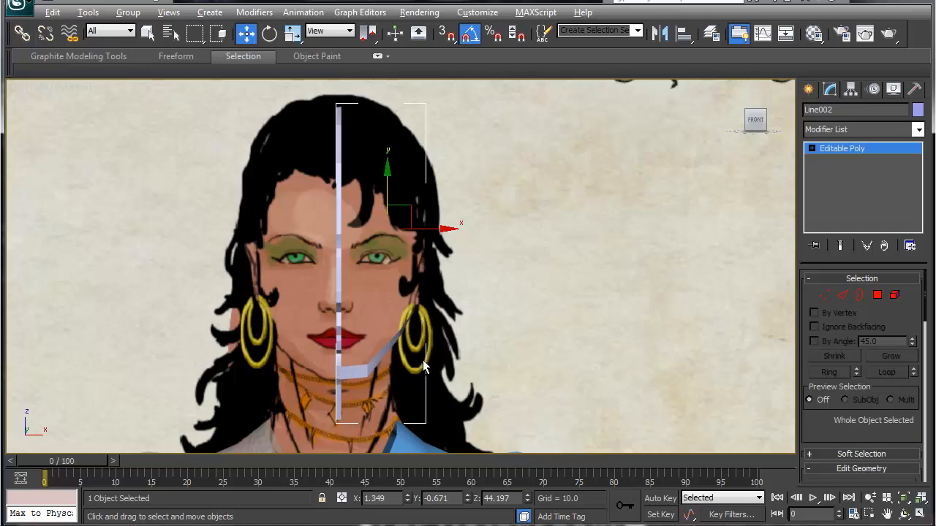
mouse_move(424, 368)
alt+middle_down()
mouse_move(332, 368)
mouse_move(382, 358)
mouse_move(394, 378)
mouse_move(421, 345)
mouse_move(410, 369)
mouse_move(315, 360)
mouse_move(351, 355)
mouse_move(310, 364)
mouse_move(413, 362)
mouse_move(375, 362)
mouse_move(412, 362)
mouse_move(410, 353)
mouse_move(375, 360)
mouse_move(411, 366)
alt+middle_up()
Show edged faces and extrude the profile strip's two adjacent forehead edges sideways along X into the first forehead band segment.
key(1)
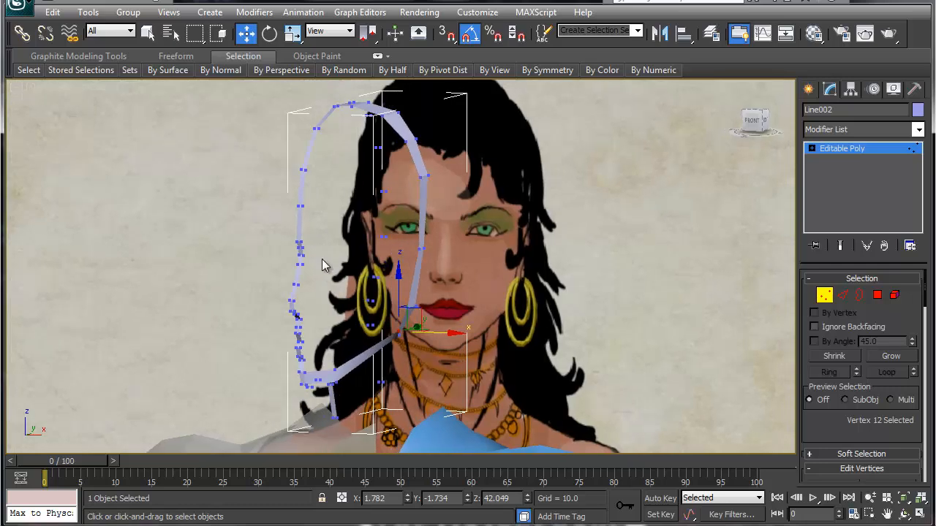
key(2)
click(302, 226)
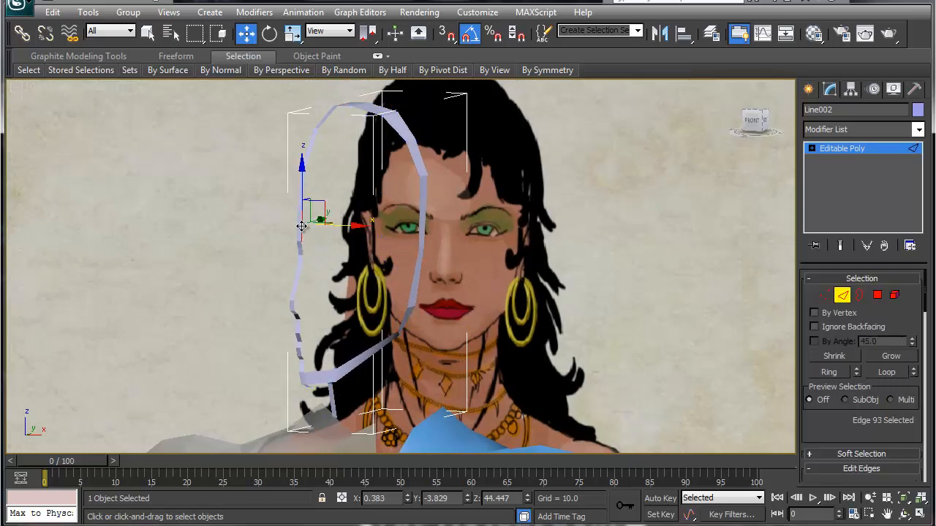
key(F4)
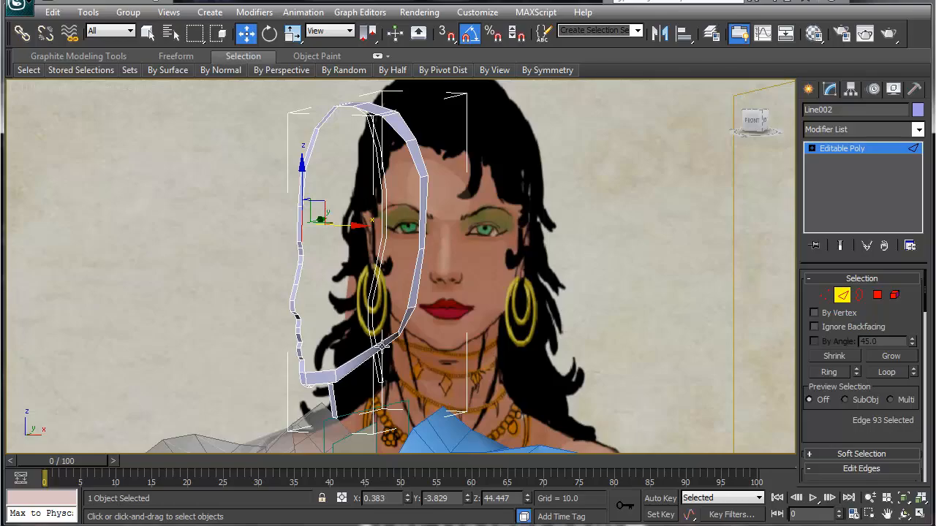
alt+middle_drag(362, 351, 334, 228)
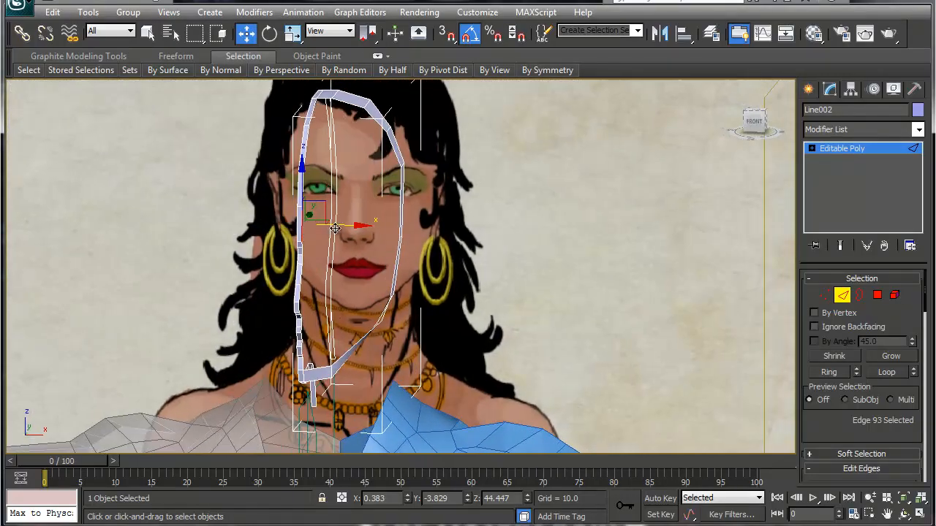
ctrl+click(303, 182)
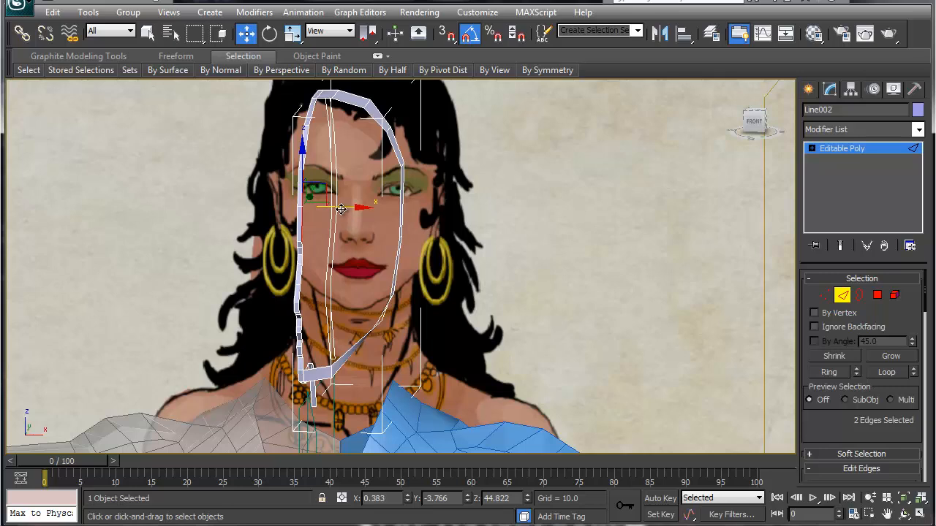
shift+drag(340, 209, 397, 210)
Extrude the forehead band's end edges into two more segments, curving around the temple and back to the head outline strip.
alt+middle_drag(409, 323, 330, 338)
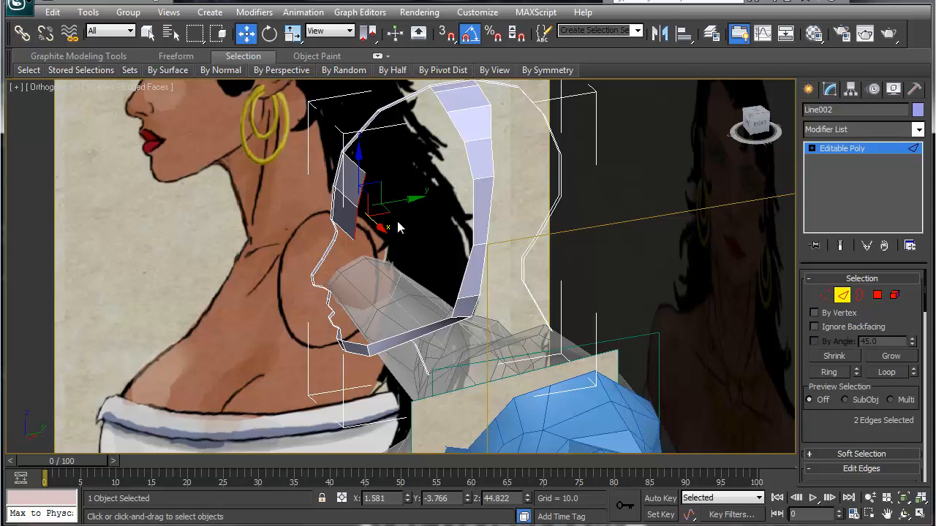
drag(385, 210, 420, 222)
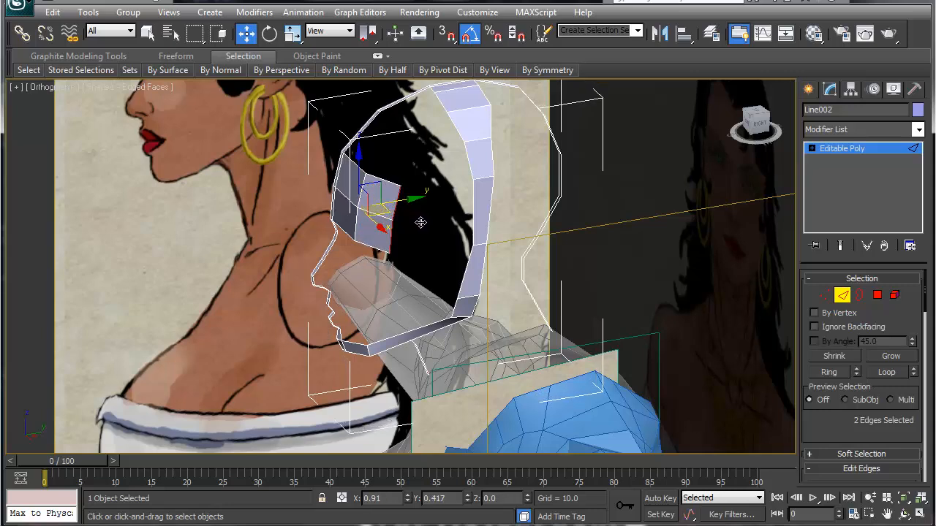
alt+middle_drag(380, 307, 419, 273)
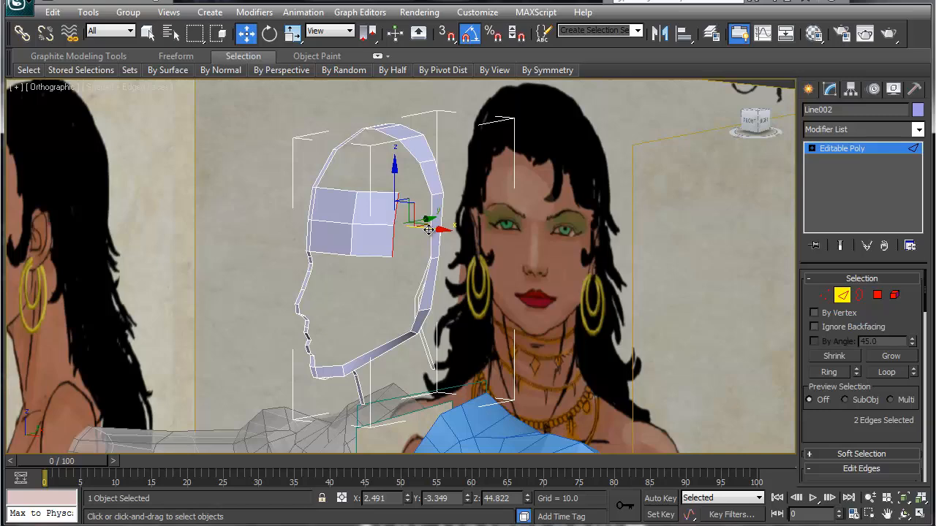
drag(428, 230, 426, 227)
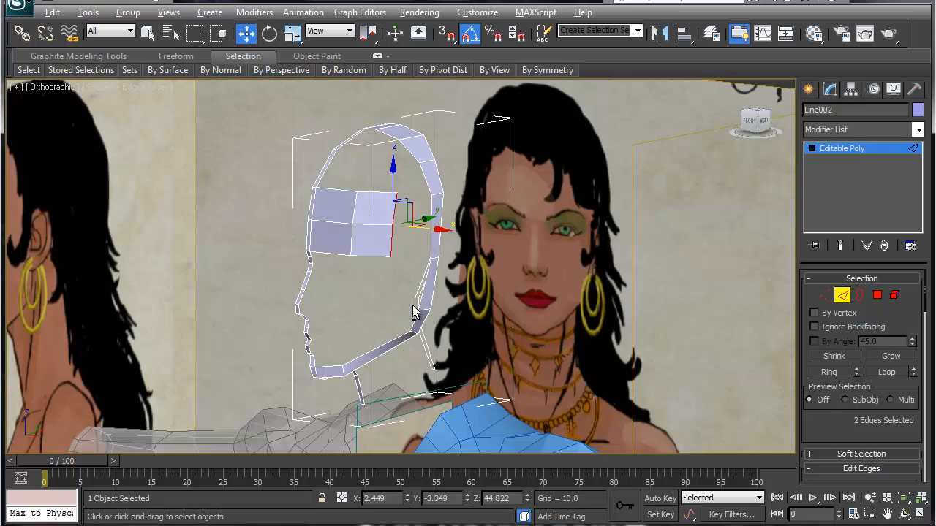
alt+middle_drag(412, 306, 369, 309)
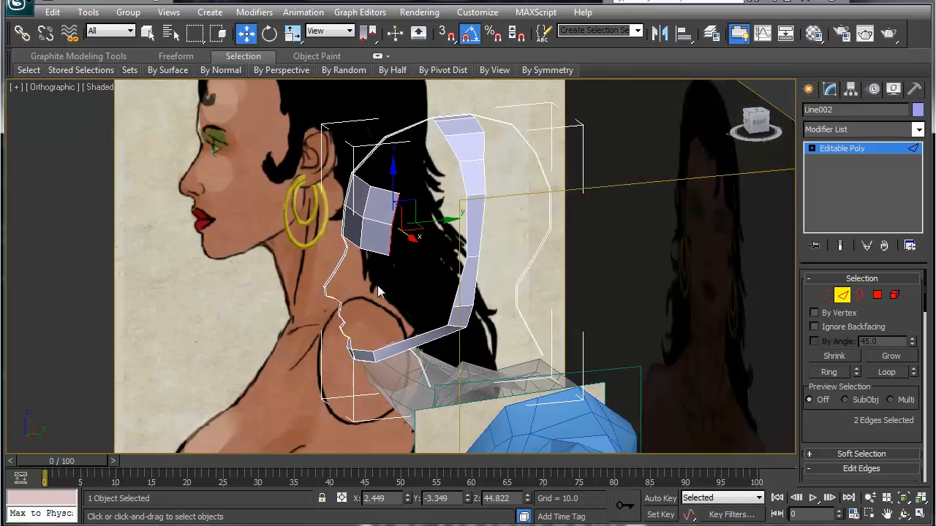
shift+drag(435, 221, 478, 204)
Connect the two side edges of the outline strip beside the forehead band to add a cross edge level with the band's middle row.
scroll(472, 270, up, 3)
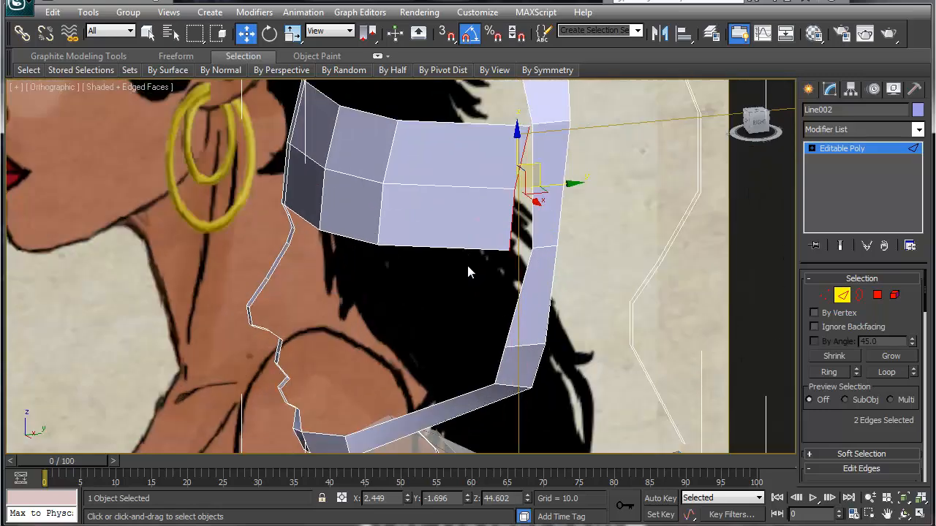
right_click(557, 213)
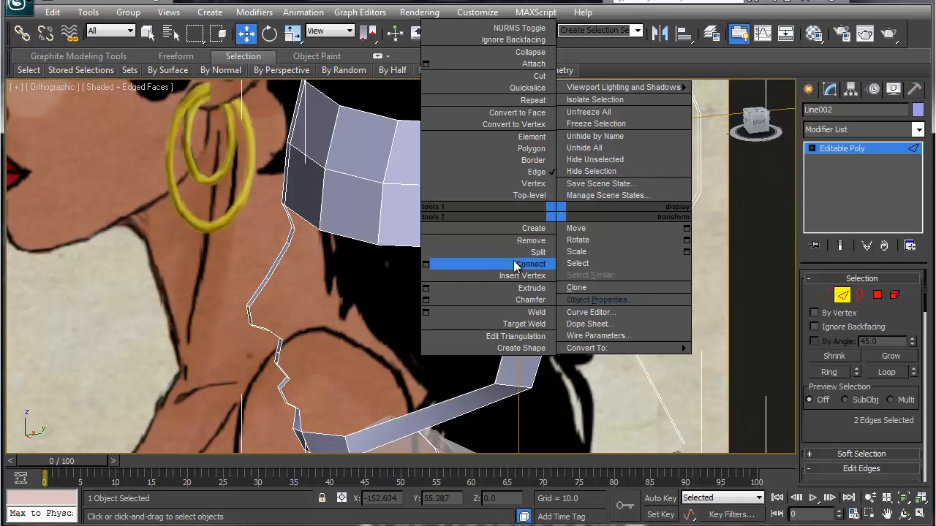
click(541, 264)
middle_drag(530, 245, 449, 306)
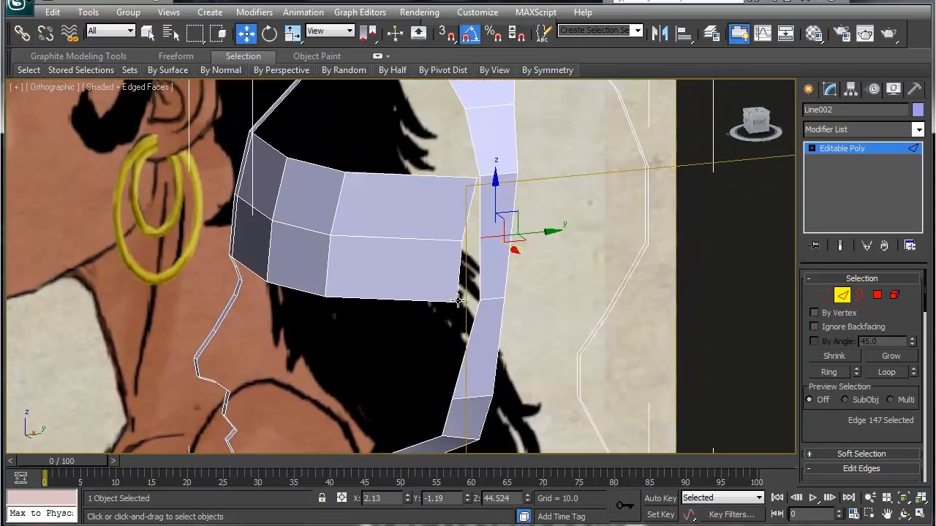
Collapse the forehead band's three end vertices with the matching vertices of the head outline strip.
key(1)
drag(484, 300, 490, 291)
key(ctrl+alt+c)
drag(450, 230, 487, 253)
key(ctrl+alt+c)
drag(466, 162, 482, 191)
key(ctrl+alt+c)
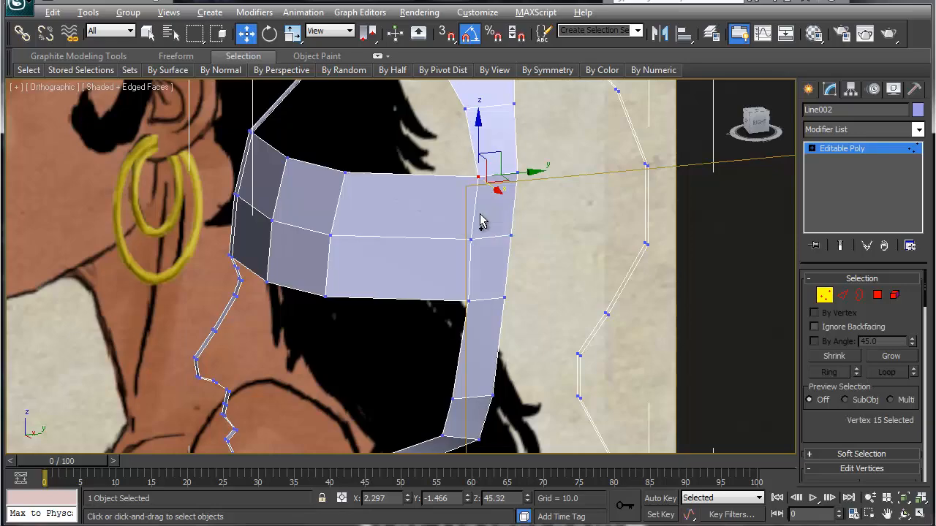
In the front view, move the forehead band's outer vertices inward to sit inside the head outline.
key(f)
alt+middle_drag(503, 310, 495, 291)
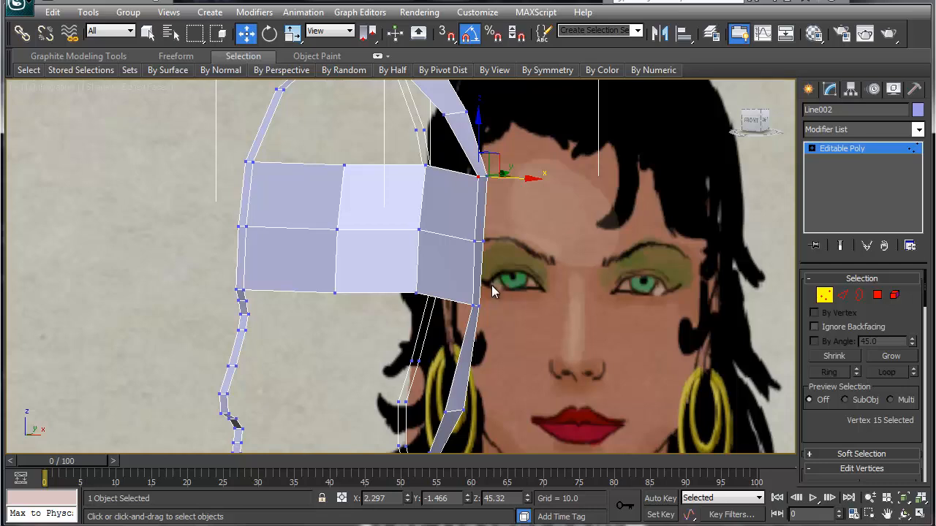
key(v)
key(f)
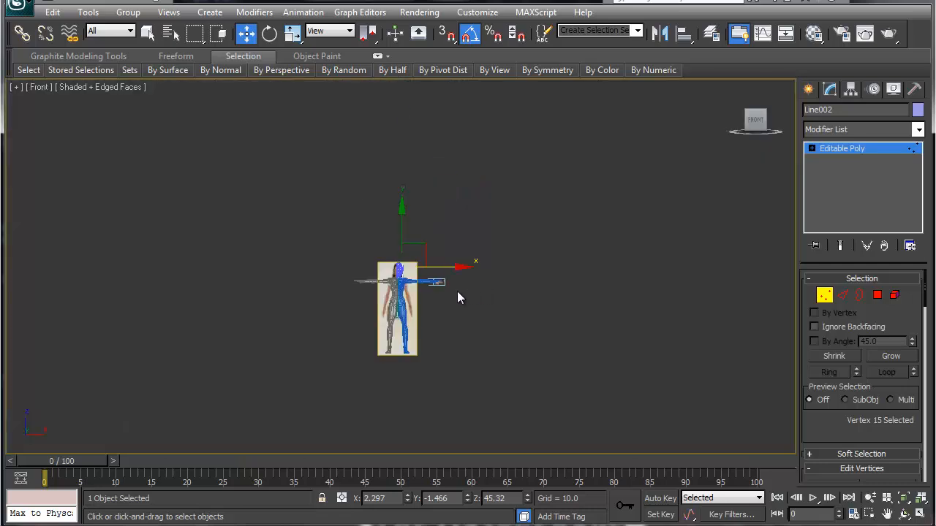
click(823, 295)
key(z)
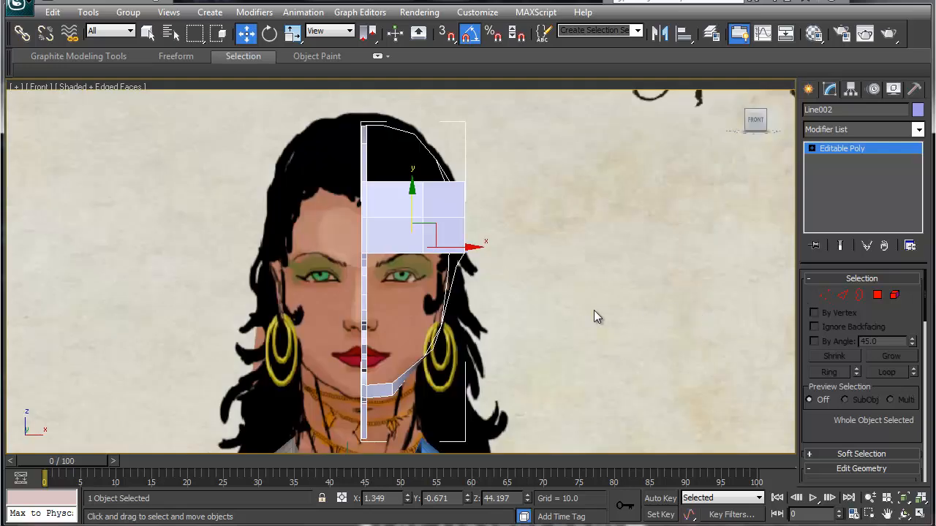
scroll(462, 292, up, 4)
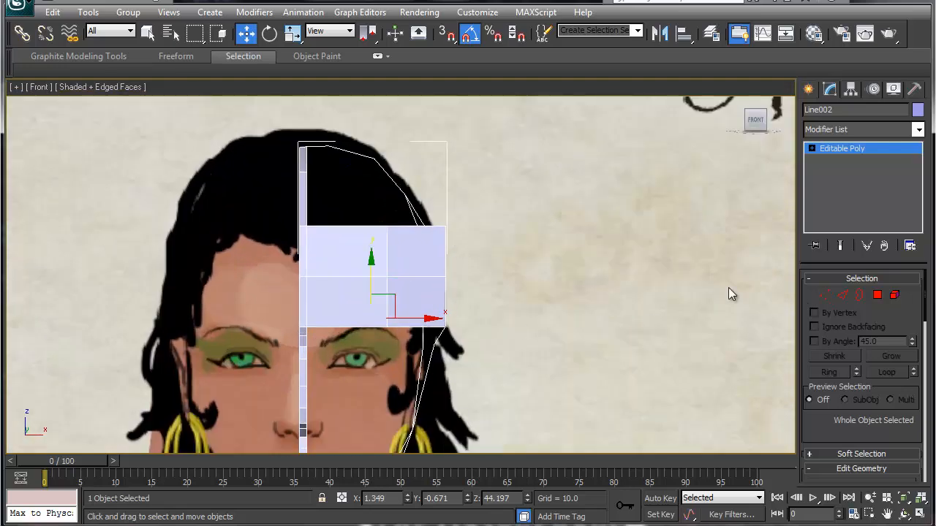
click(824, 295)
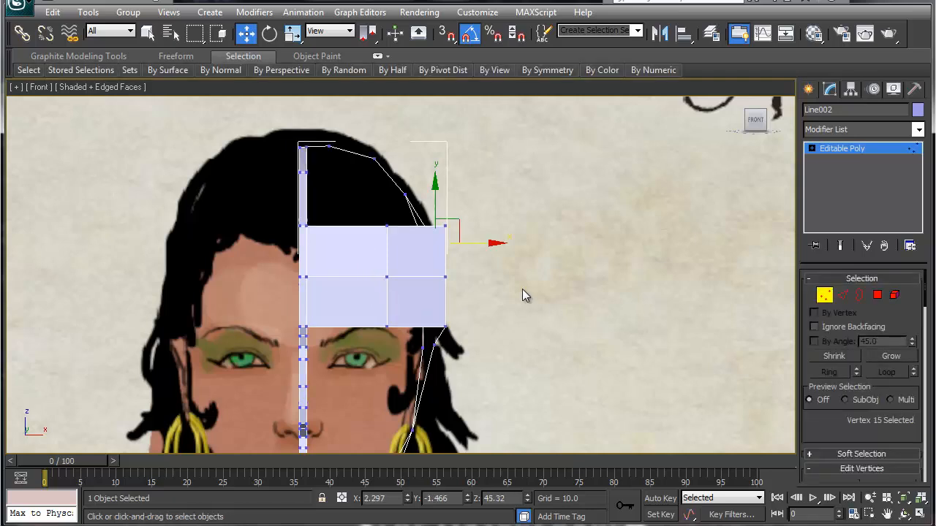
click(445, 226)
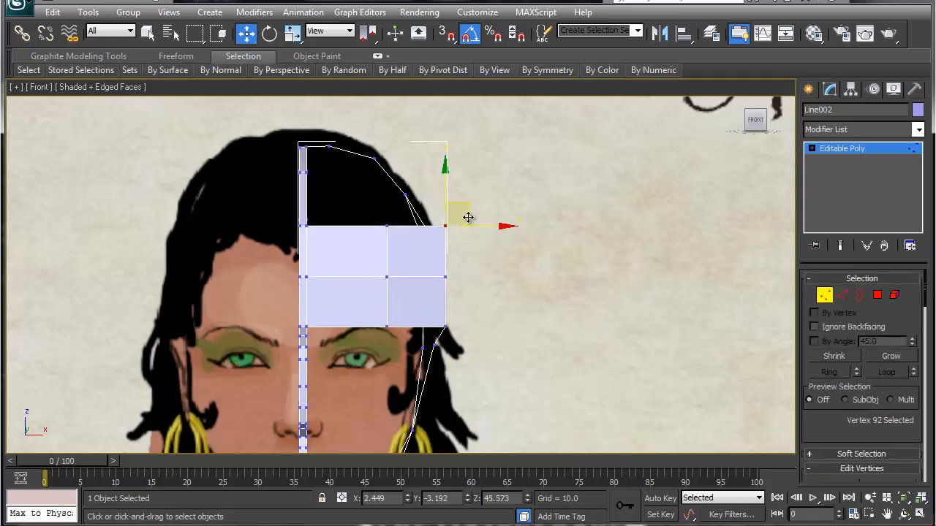
mouse_move(470, 215)
mouse_down()
mouse_move(447, 298)
mouse_move(473, 215)
mouse_up()
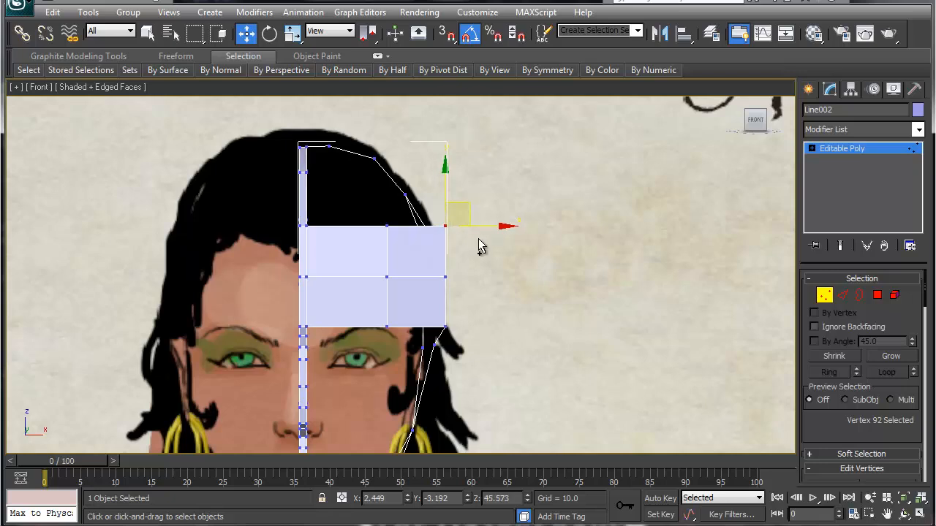
drag(472, 336, 436, 208)
drag(486, 274, 475, 272)
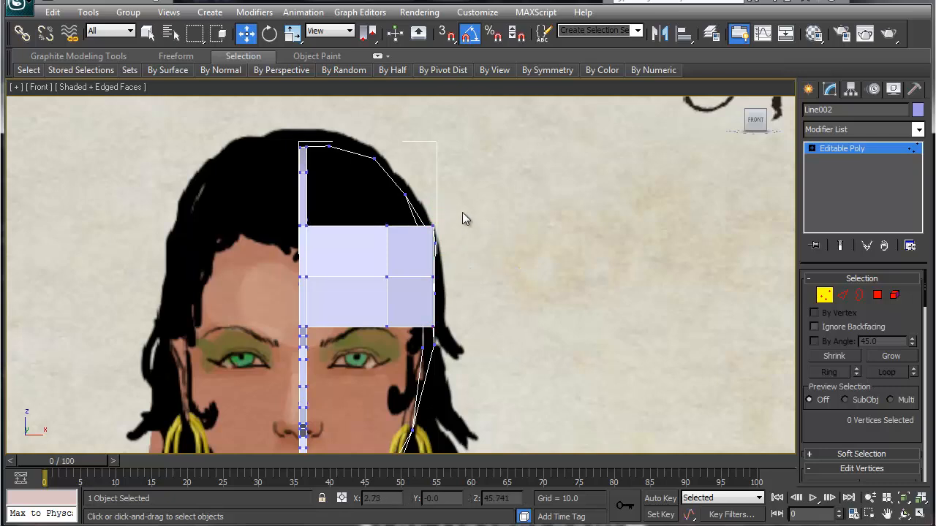
Move the band's upper and middle outer vertices and the joined upper strip vertex inward to follow the curve of the head.
drag(460, 213, 426, 240)
mouse_move(460, 211)
mouse_down()
mouse_move(446, 212)
mouse_move(442, 228)
mouse_move(443, 210)
mouse_up()
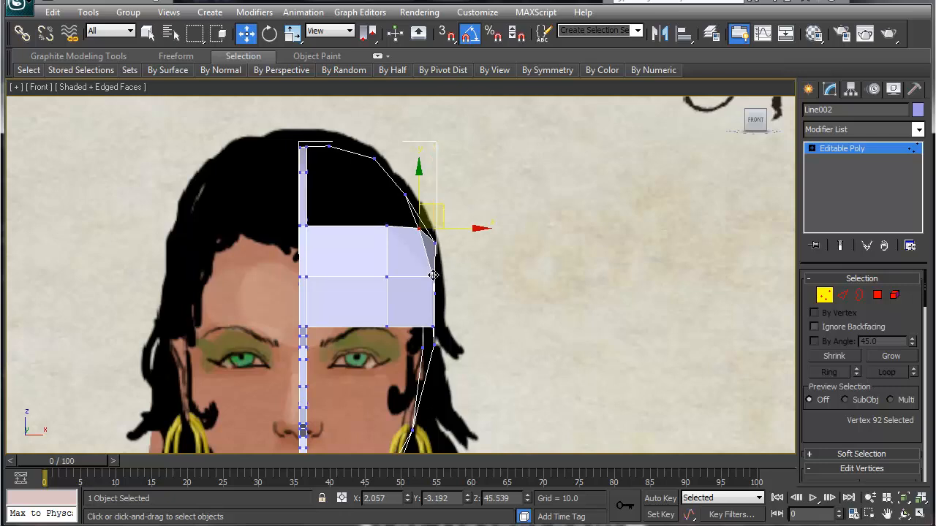
drag(433, 275, 429, 275)
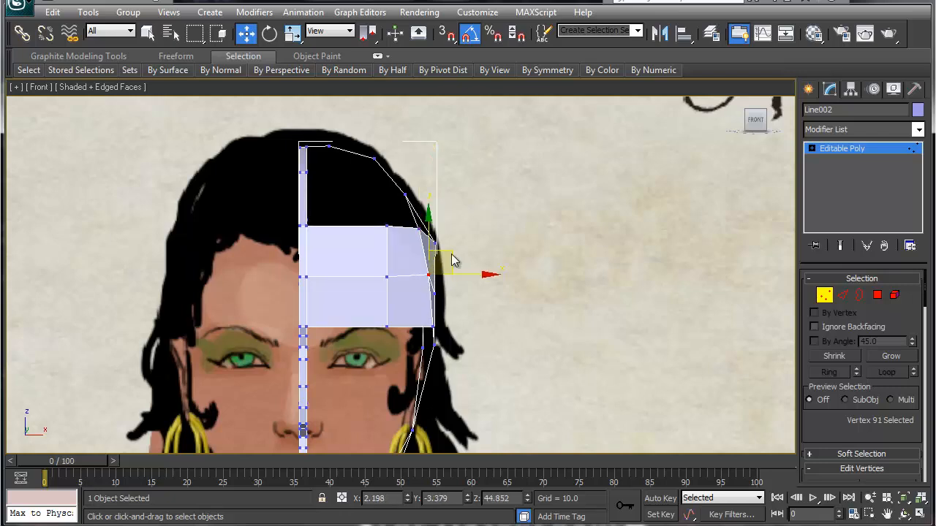
mouse_move(463, 225)
mouse_down()
mouse_move(430, 252)
mouse_move(447, 224)
mouse_up()
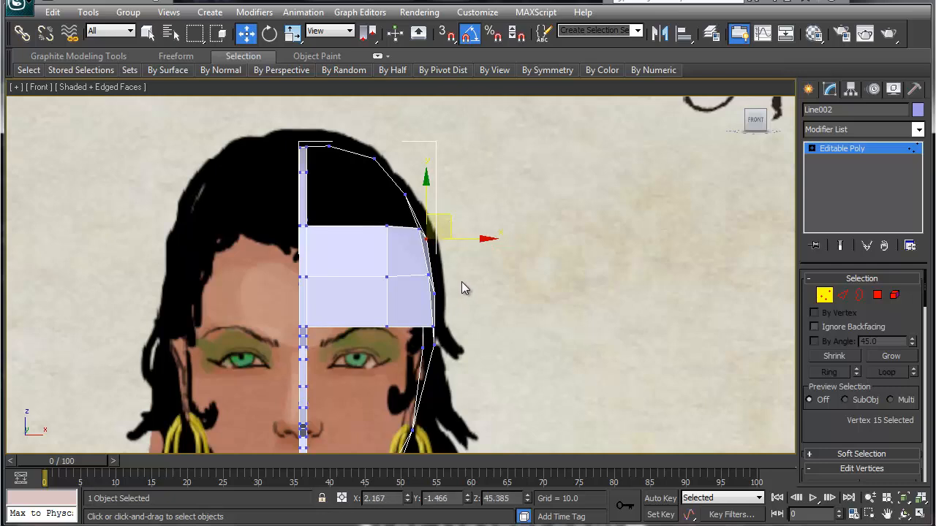
In the front view, move the side vertices of the forehead band and outline strip inward, rounding the band's outer columns toward the temple.
drag(461, 281, 427, 362)
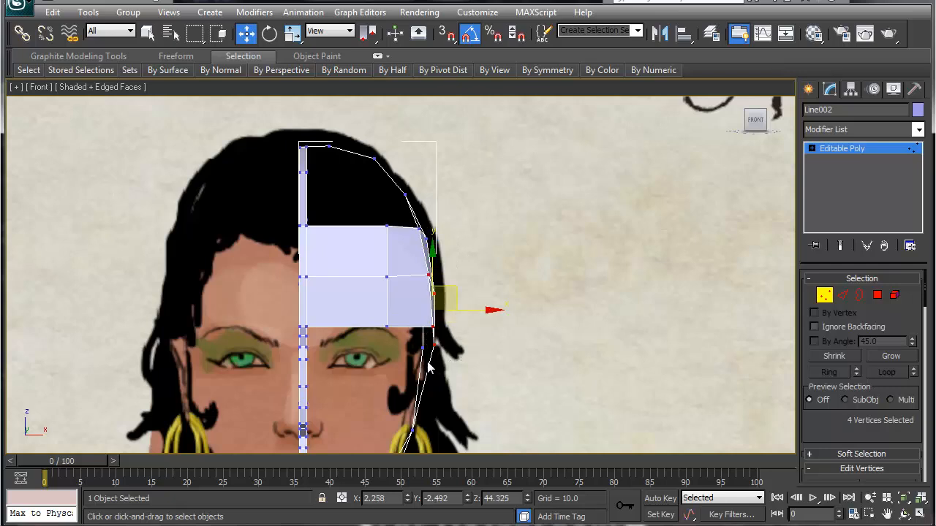
drag(478, 310, 459, 310)
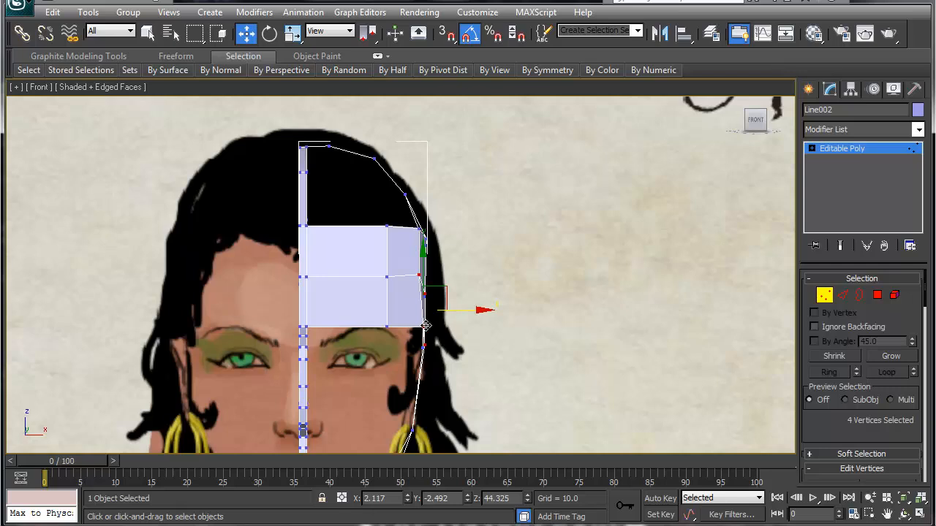
click(426, 326)
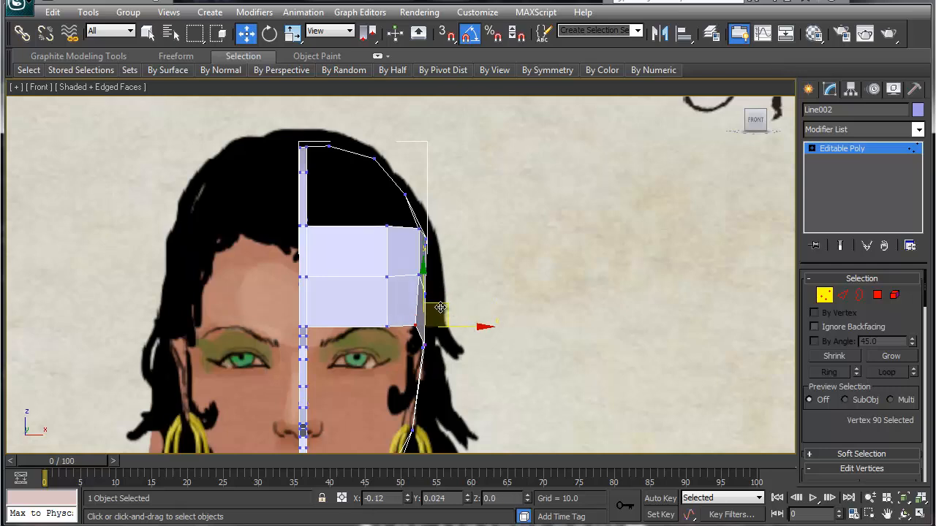
drag(440, 308, 403, 332)
drag(418, 275, 410, 275)
drag(419, 227, 381, 224)
drag(377, 322, 385, 323)
Extend a profile strip edge at the nose bridge outward to start a short strip along the upper eyelid.
middle_drag(386, 384, 367, 307)
key(alt)
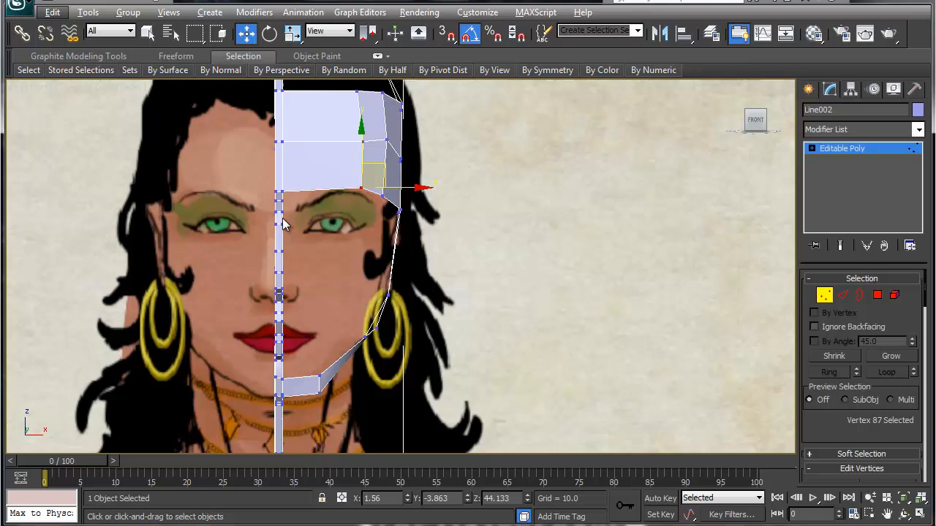
key(2)
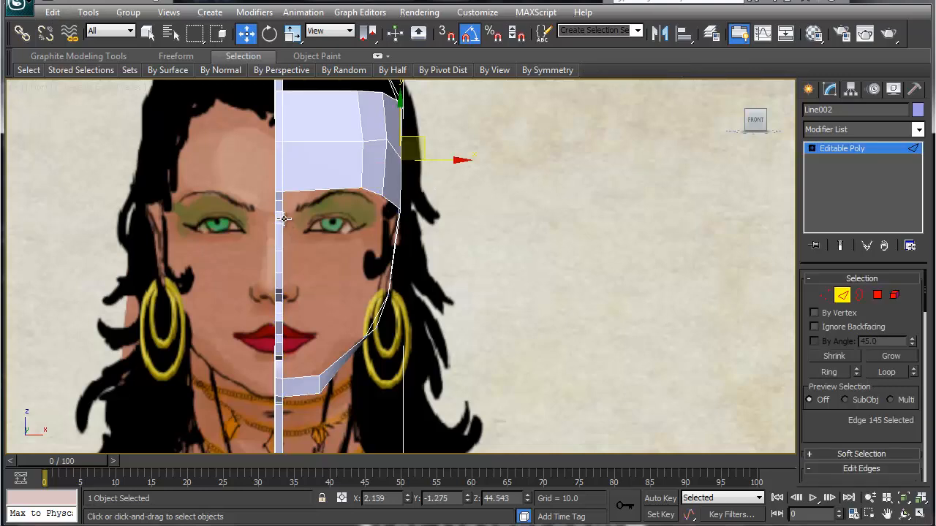
click(282, 217)
shift+drag(305, 203, 327, 197)
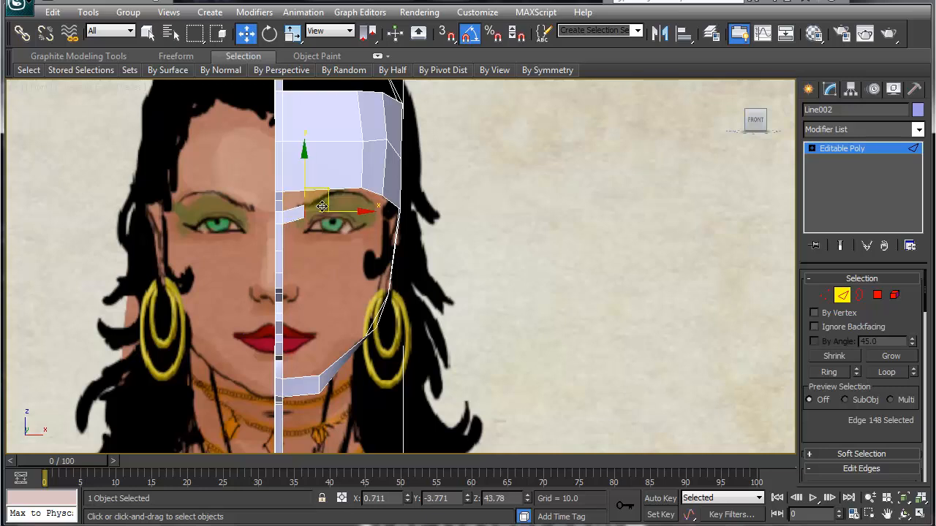
Extend the next profile edge into a strip under the eye, and continue the upper eyelid strip over the eye to its outer corner.
click(282, 236)
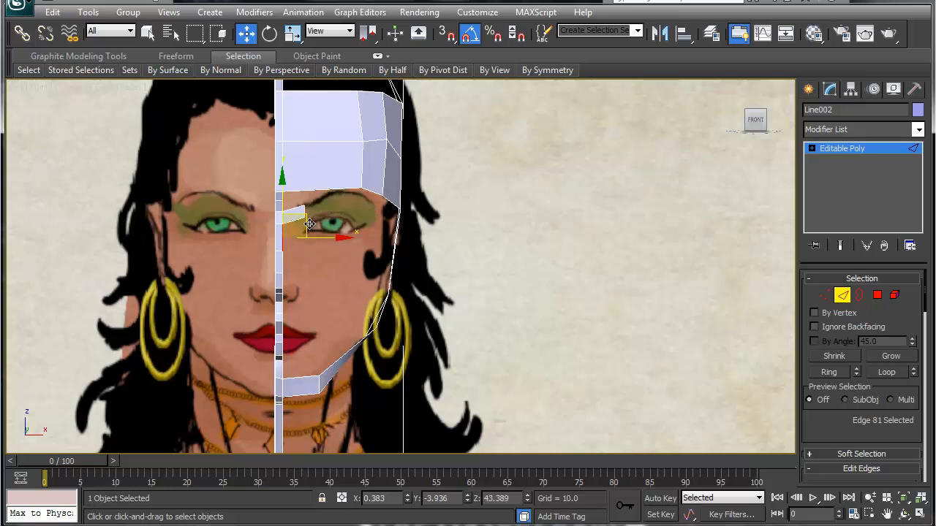
shift+drag(309, 223, 330, 232)
key(ctrl+z)
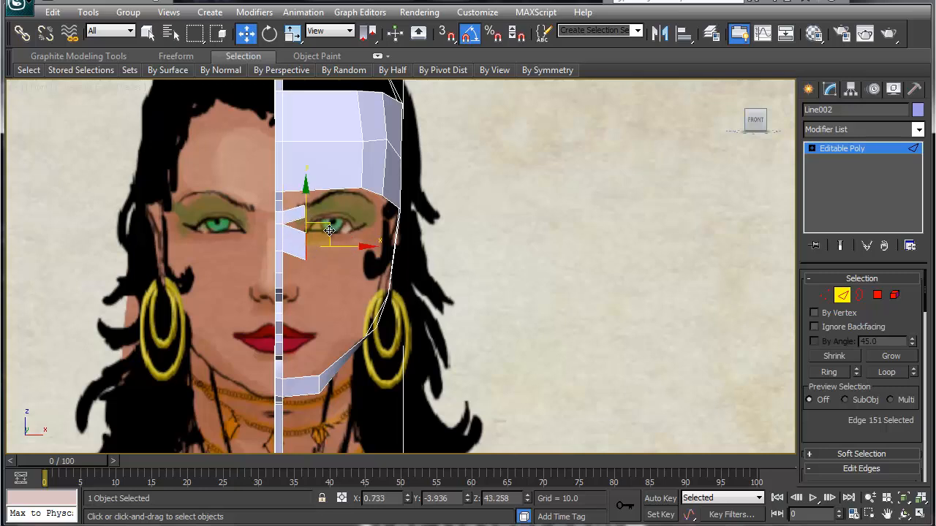
shift+drag(332, 231, 405, 231)
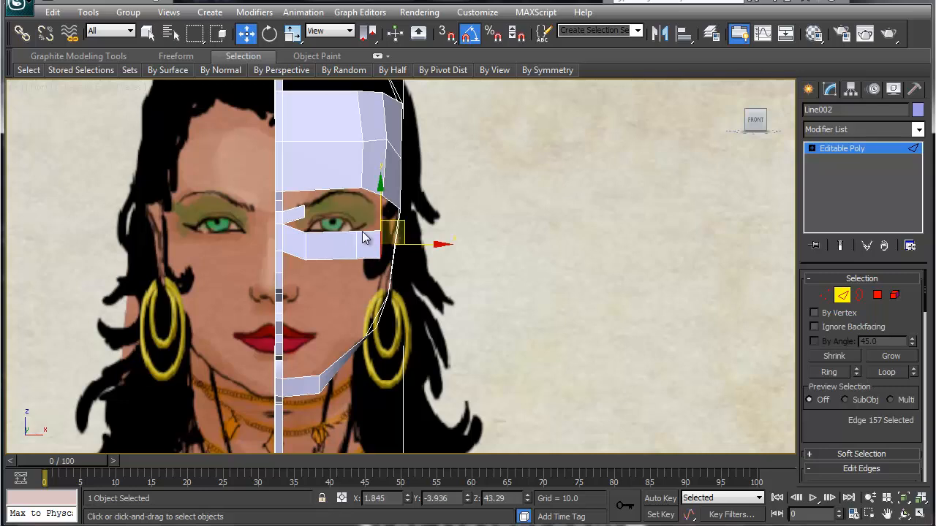
click(303, 210)
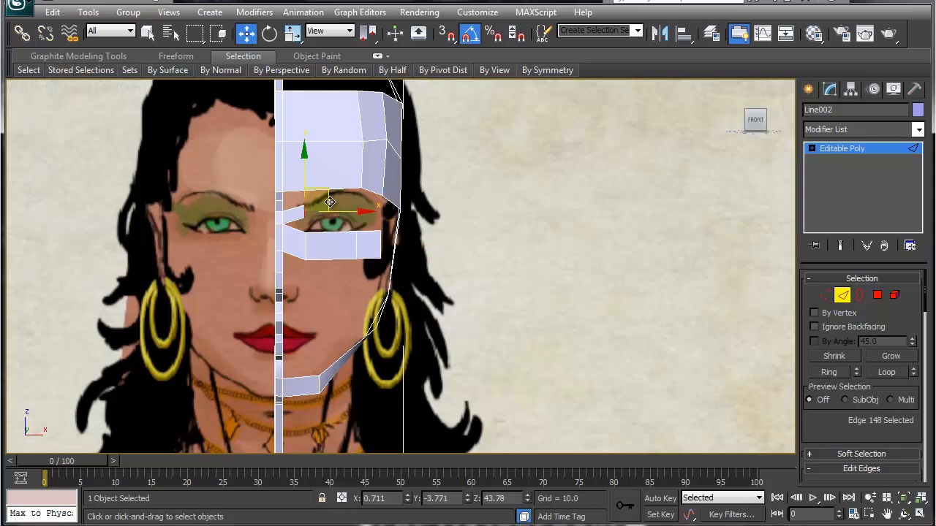
drag(329, 200, 402, 199)
In the side view, move the lower eye strip's end edge and the cross edge before it back along the cheek.
alt+middle_drag(432, 295, 359, 248)
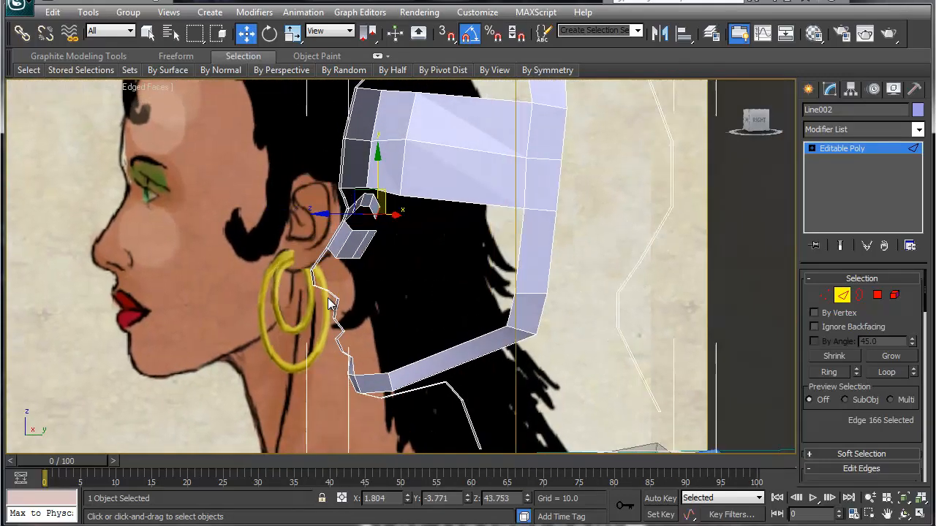
click(370, 245)
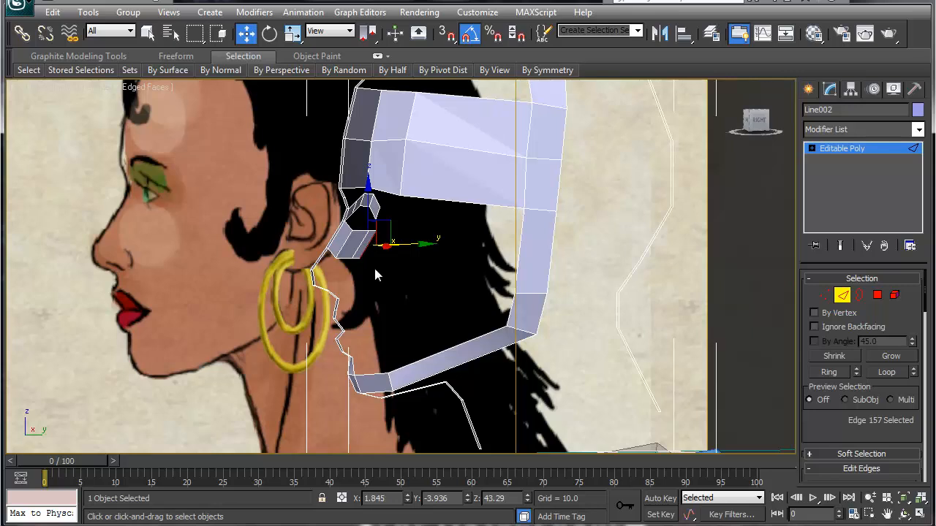
key(v)
key(r)
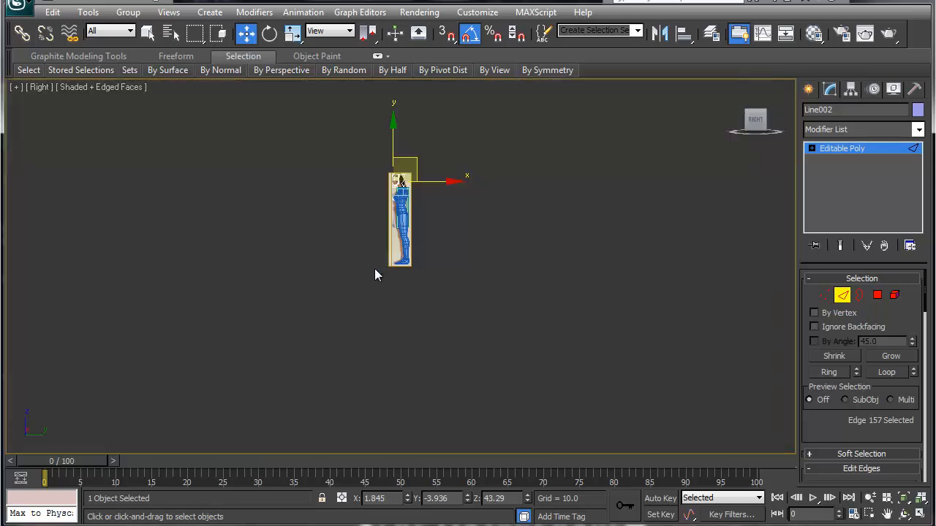
key(z)
scroll(453, 252, down, 6)
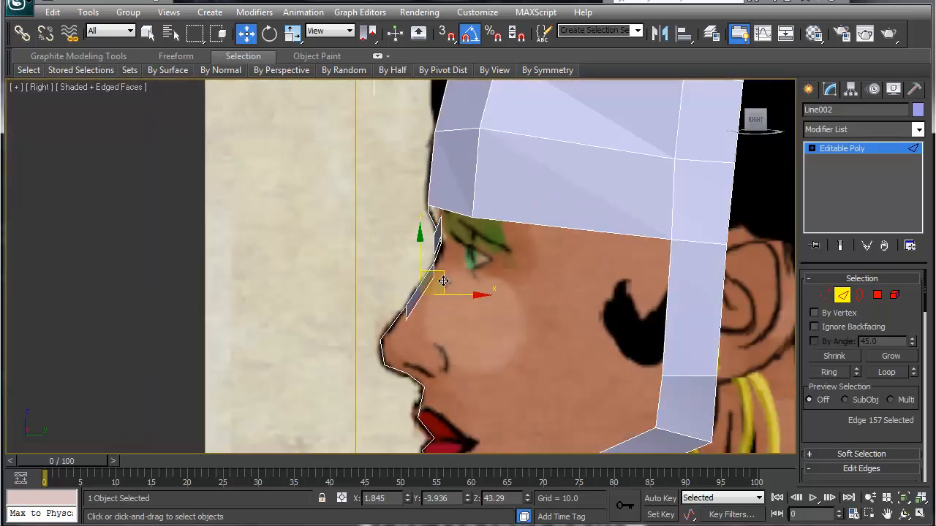
shift+drag(443, 280, 505, 290)
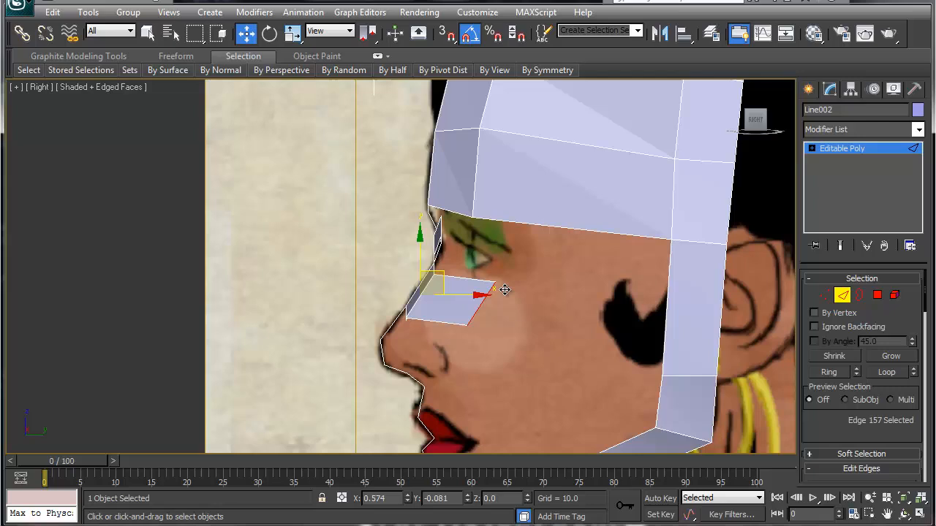
click(420, 293)
drag(443, 280, 470, 283)
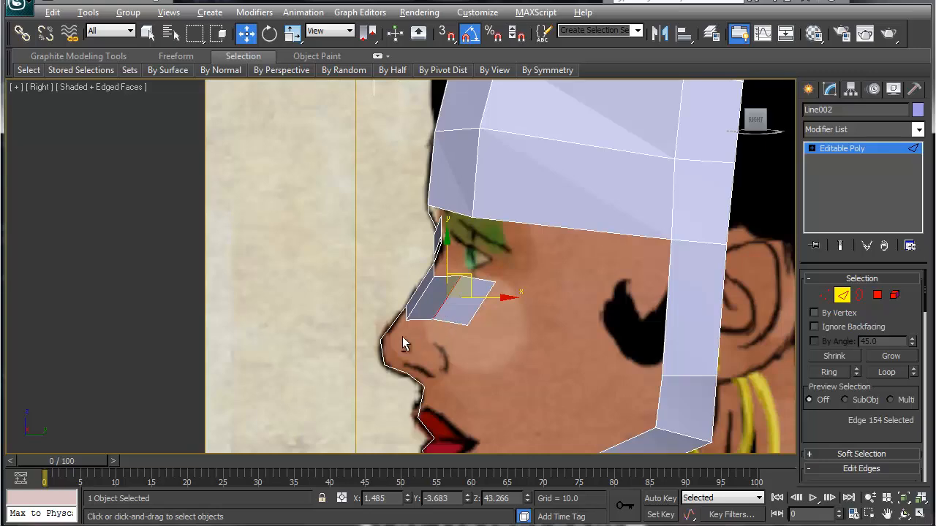
Move the lower eye strip's inner cross edge back from the nose, and shift the middle cross edge further back.
alt+middle_drag(399, 337, 444, 356)
key(shift+z)
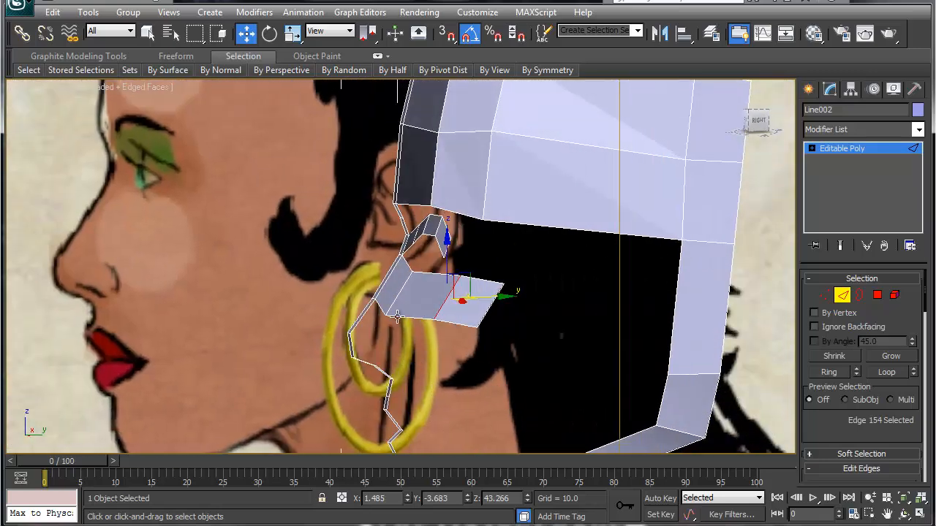
click(401, 292)
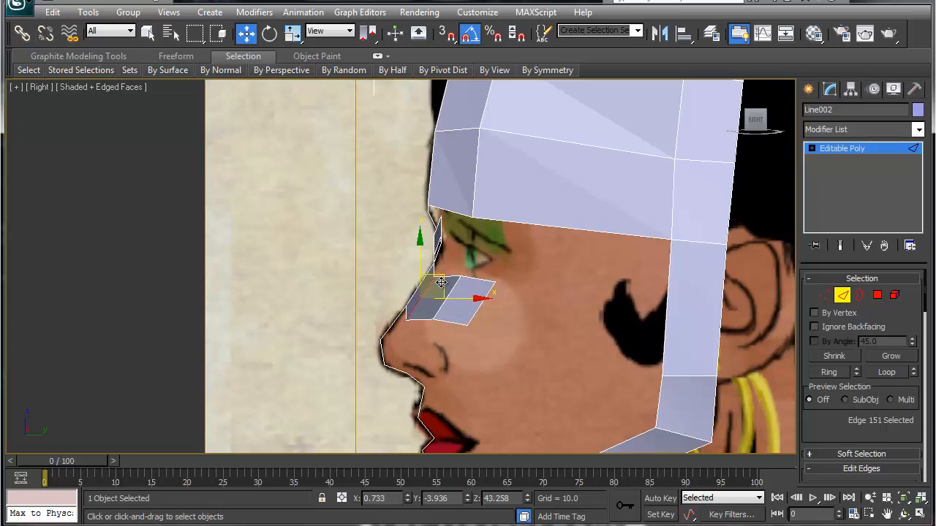
drag(442, 282, 467, 280)
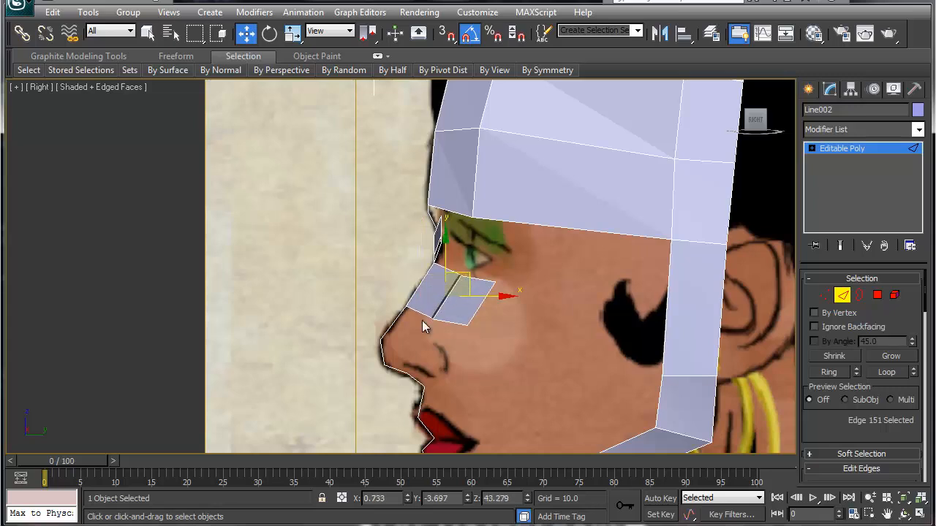
click(460, 303)
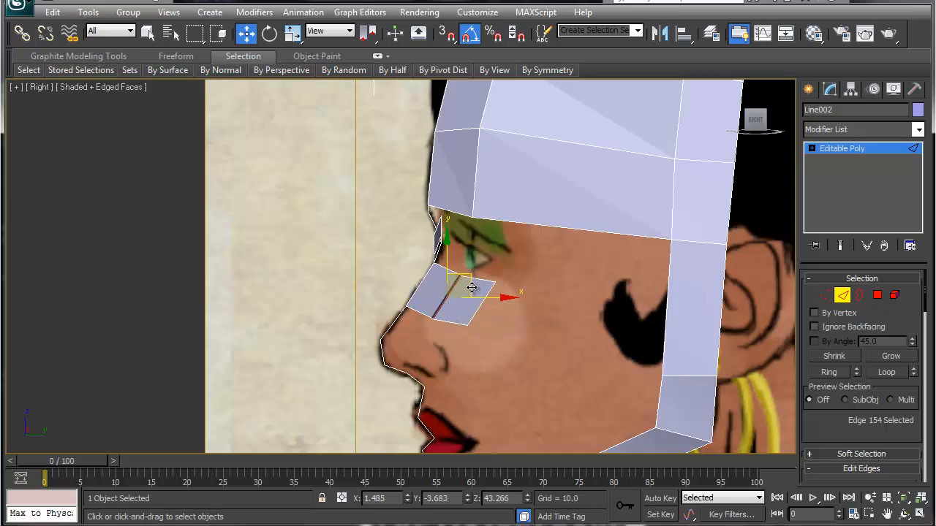
drag(471, 287, 491, 292)
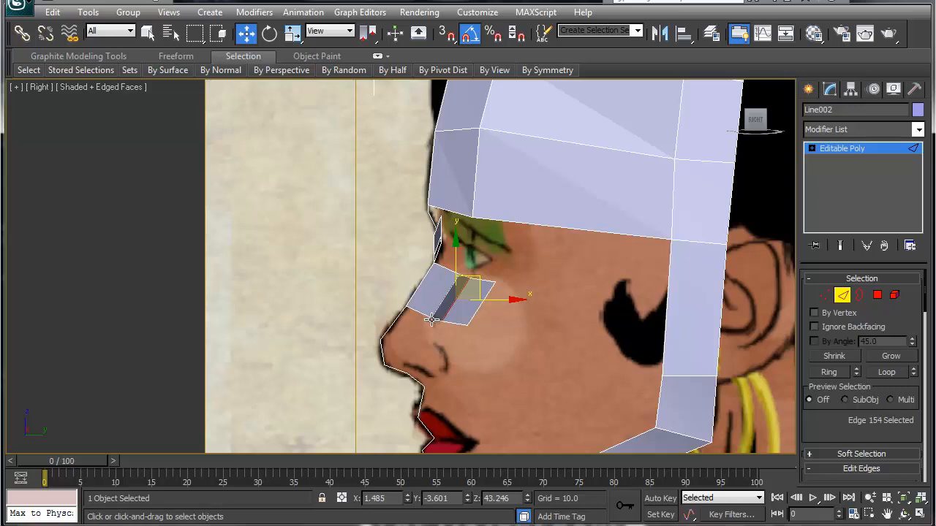
Adjust the lower eye strip's individual vertices in the side view, shaping its lower edge and outer end along the cheek.
key(1)
click(433, 317)
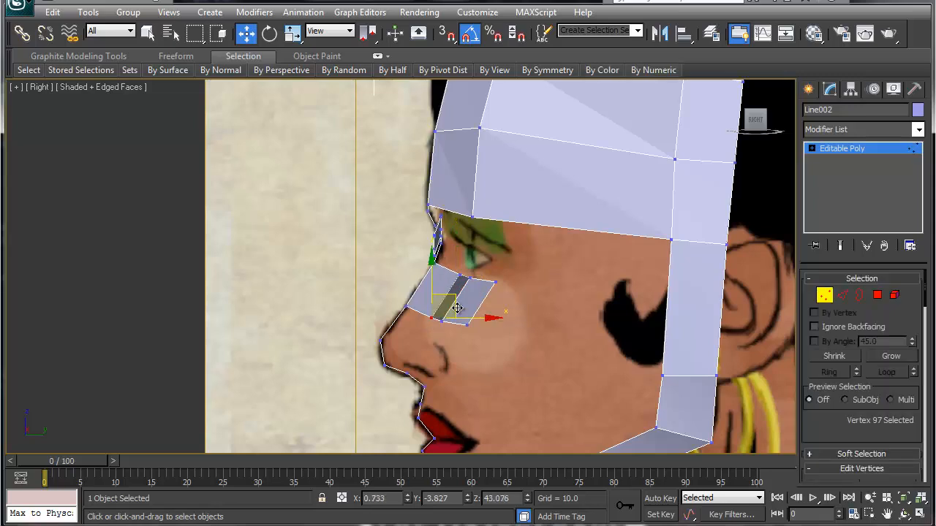
drag(457, 308, 470, 311)
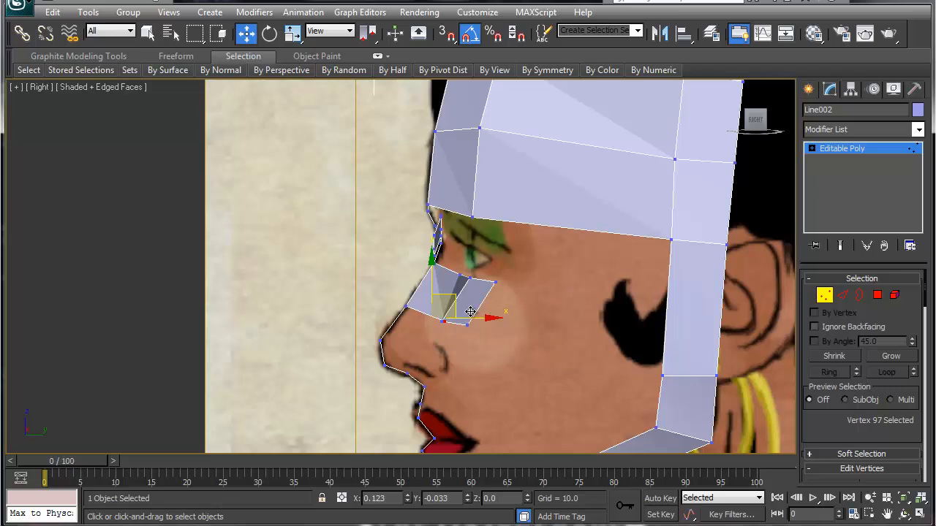
drag(470, 312, 485, 337)
click(440, 321)
drag(490, 279, 524, 272)
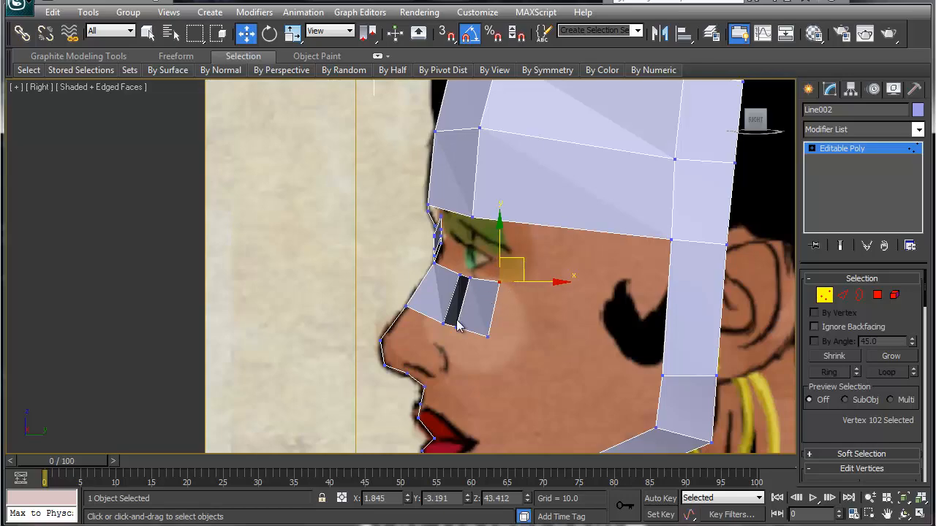
Move the upper eyelid strip's first cross edge back and down, and shift the lower strip's inner and middle top vertices forward.
key(f)
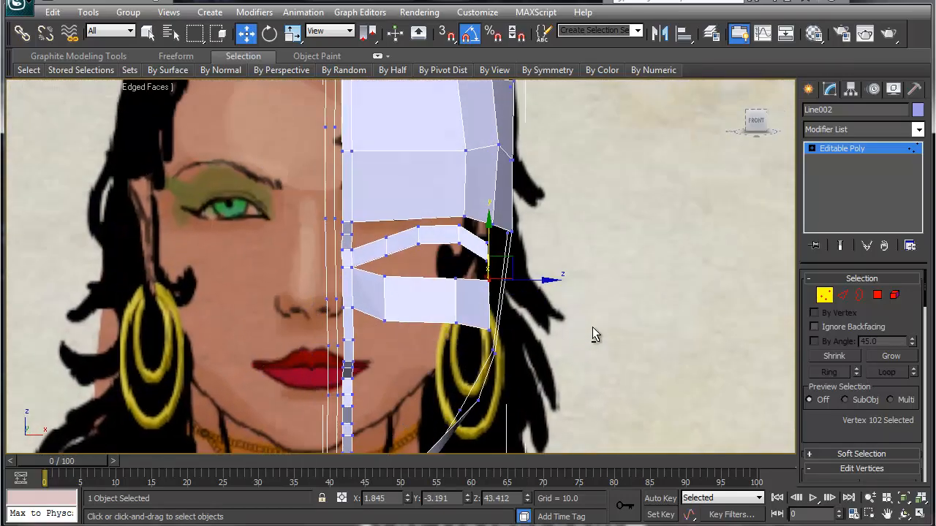
alt+middle_drag(592, 326, 495, 318)
drag(366, 223, 385, 259)
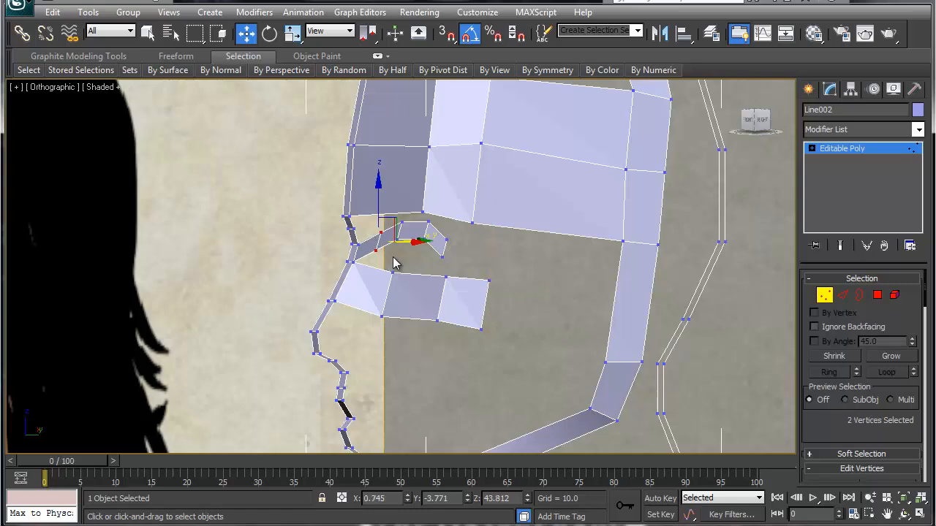
alt+middle_drag(443, 280, 392, 271)
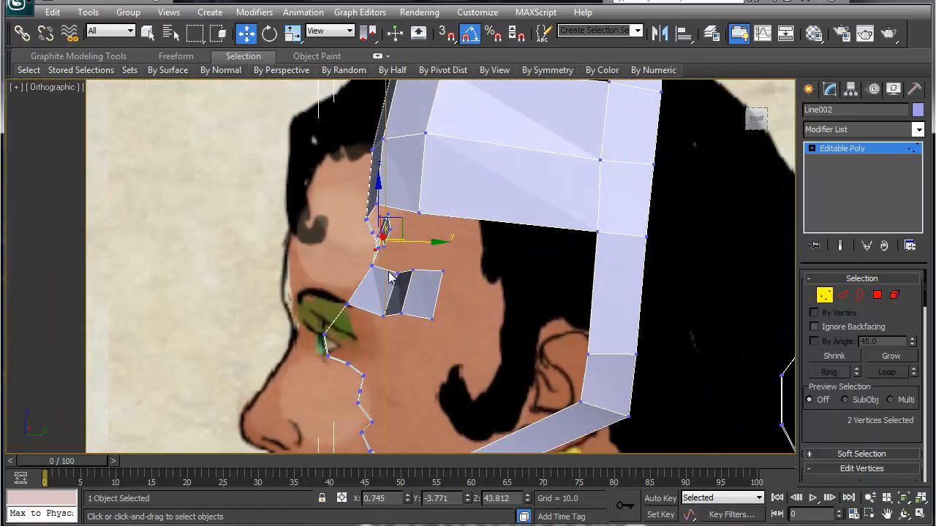
key(shift+z)
key(shift+z)
key(shift+z)
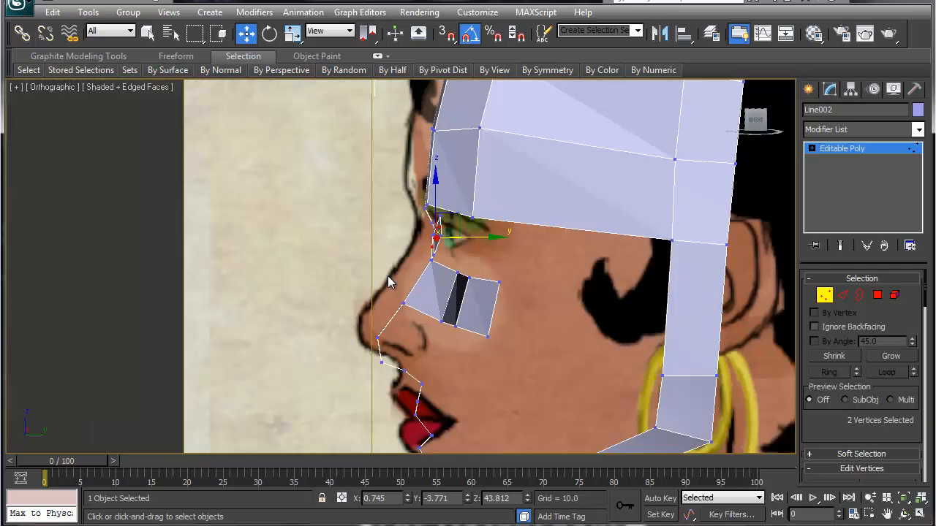
drag(474, 235, 469, 235)
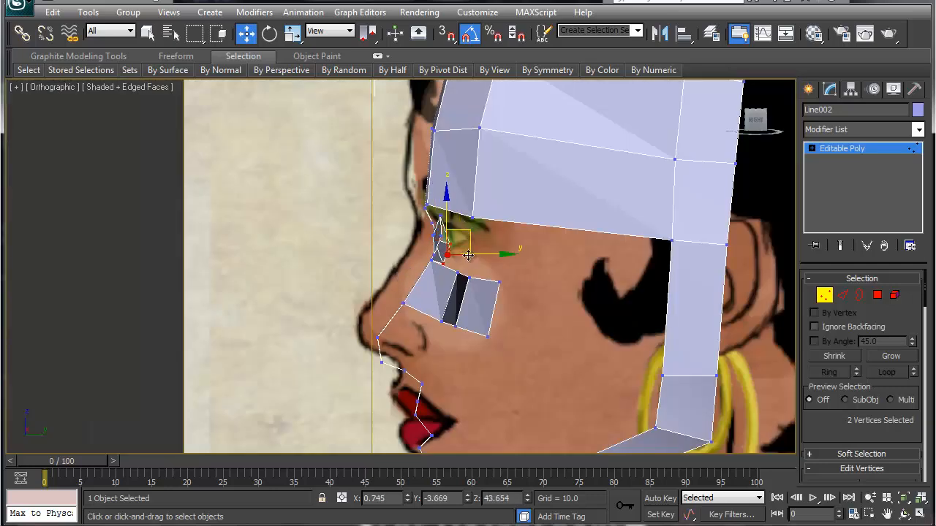
mouse_move(456, 272)
mouse_down()
mouse_move(447, 269)
mouse_move(463, 277)
mouse_up()
click(467, 278)
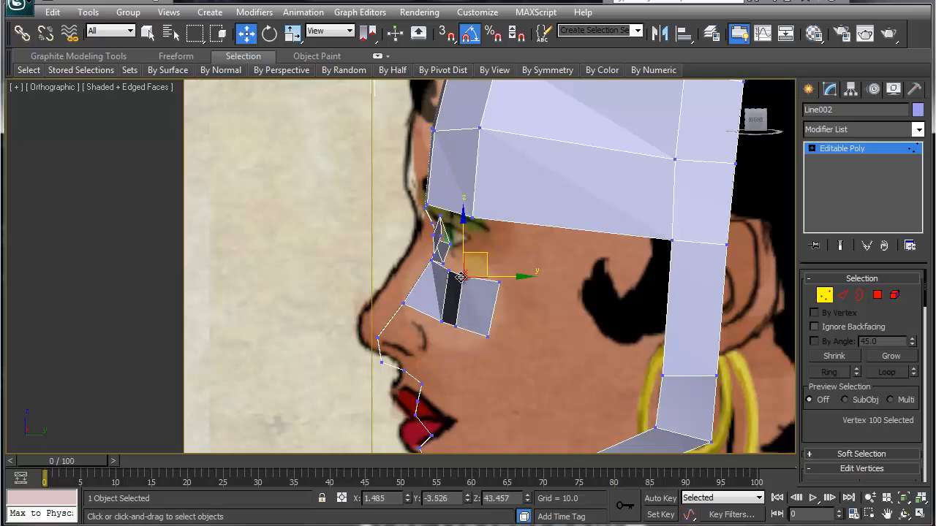
Select the upper eyelid strip's six remaining outer vertices and move them back into the face in the side view.
alt+middle_drag(430, 282, 473, 272)
drag(409, 189, 482, 247)
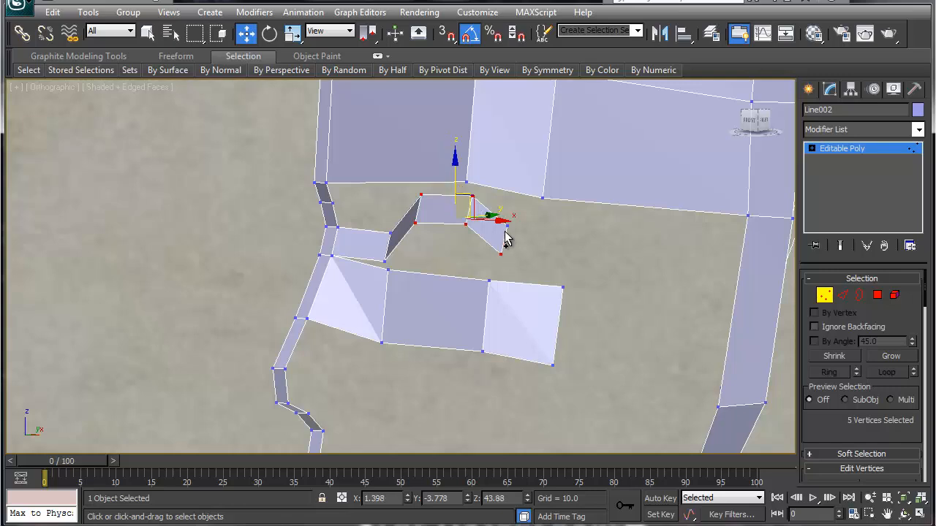
ctrl+click(506, 225)
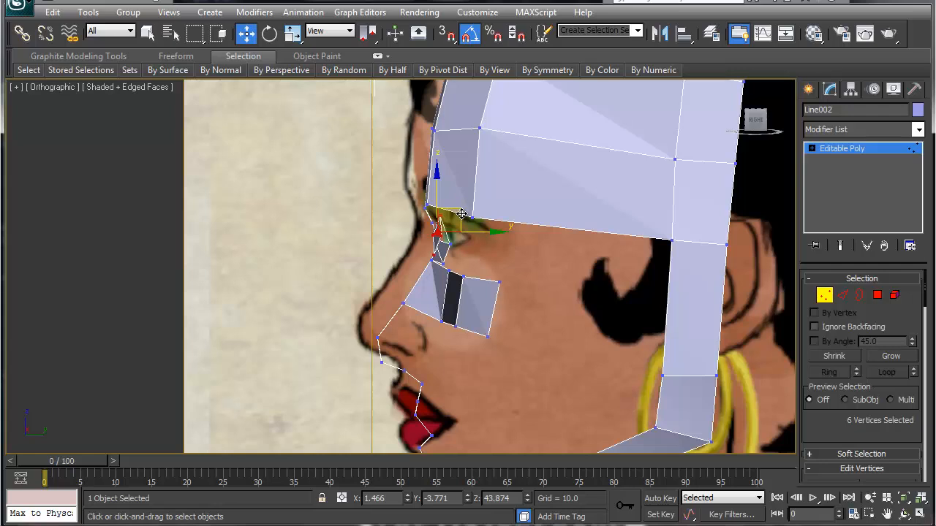
drag(462, 214, 480, 218)
Move the upper eyelid strip's two end vertices back and down toward the outer corner of the eye.
click(454, 258)
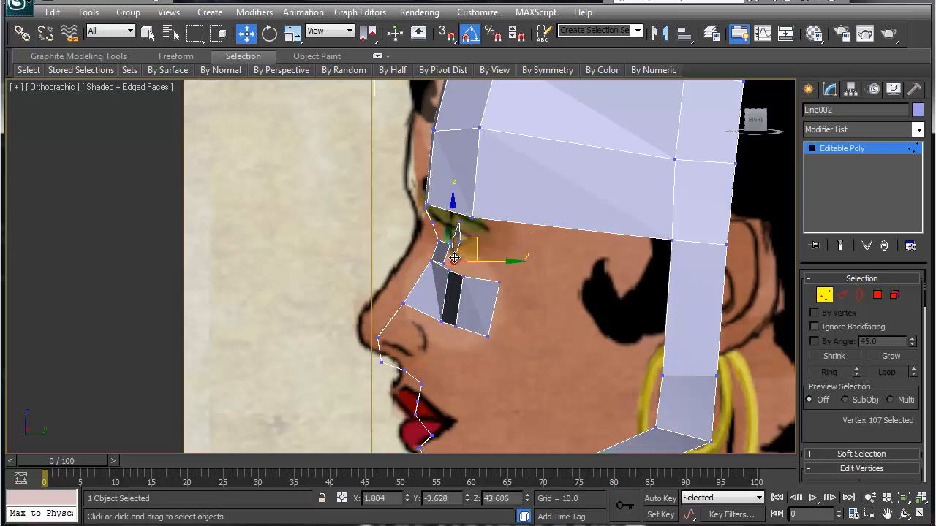
ctrl+click(461, 231)
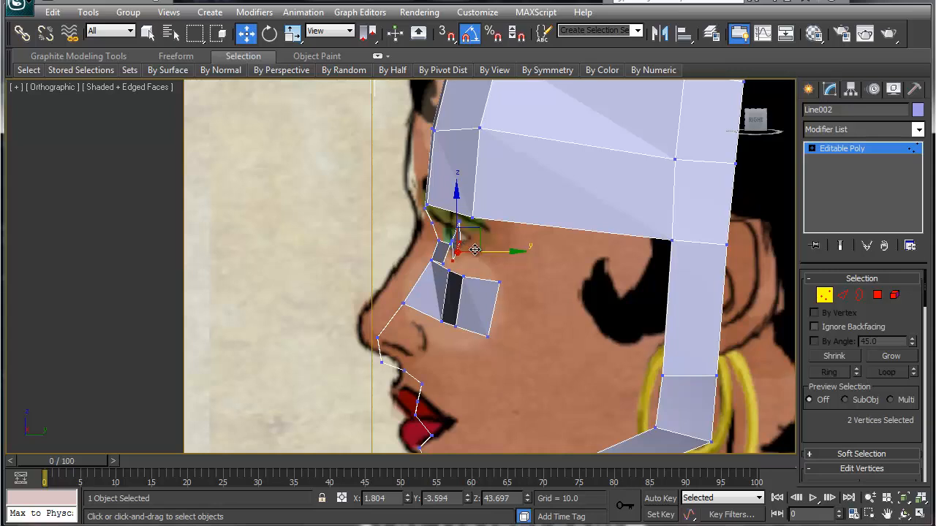
drag(481, 241, 497, 250)
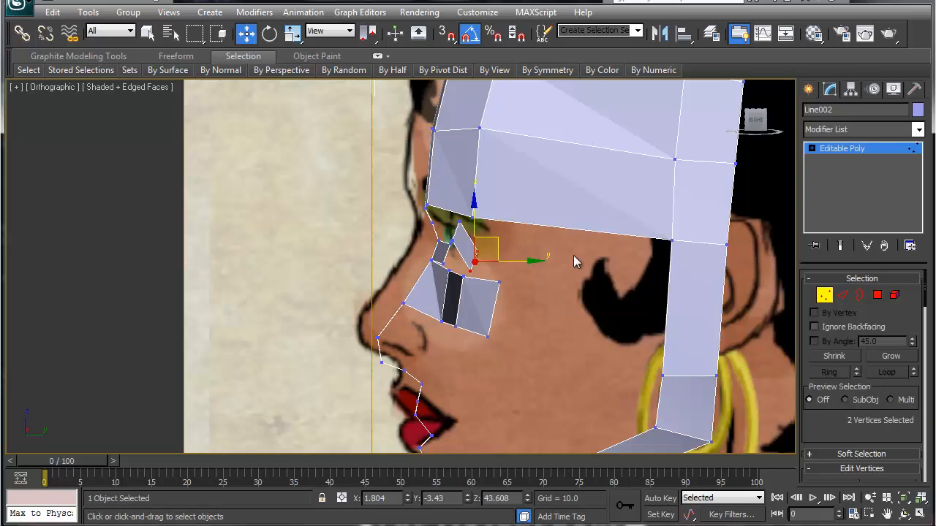
In the Right view, move the upper eyelid strip's two outer end vertices about 0.3 units back and slightly up toward the eye's outer corner.
middle_drag(490, 260, 377, 280)
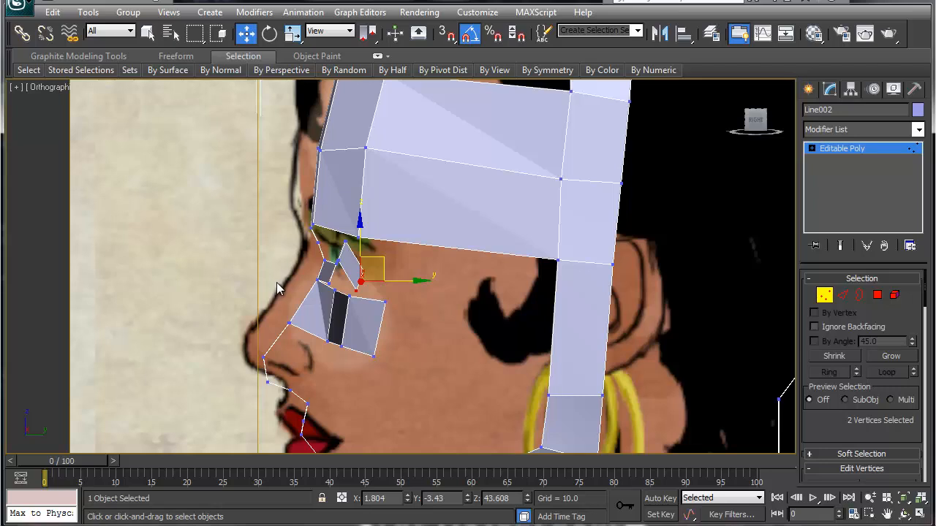
middle_drag(291, 323, 248, 234)
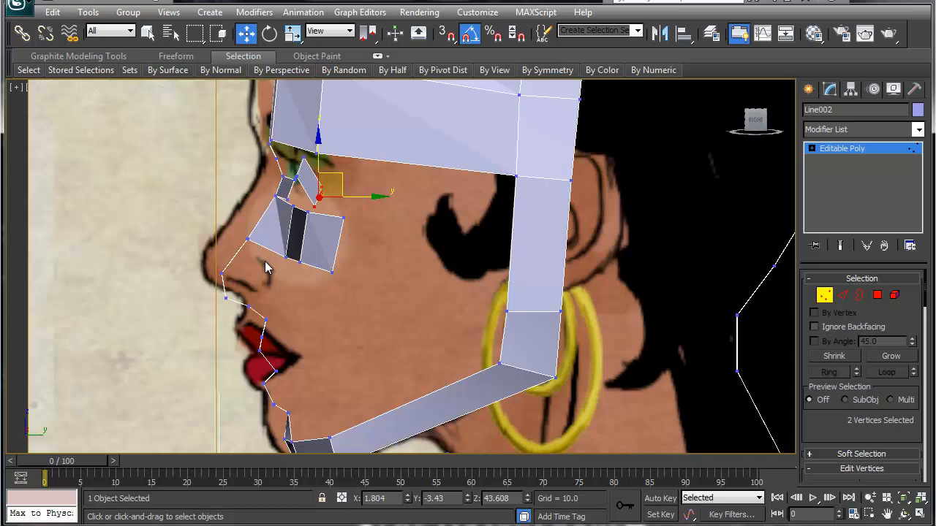
key(v)
key(r)
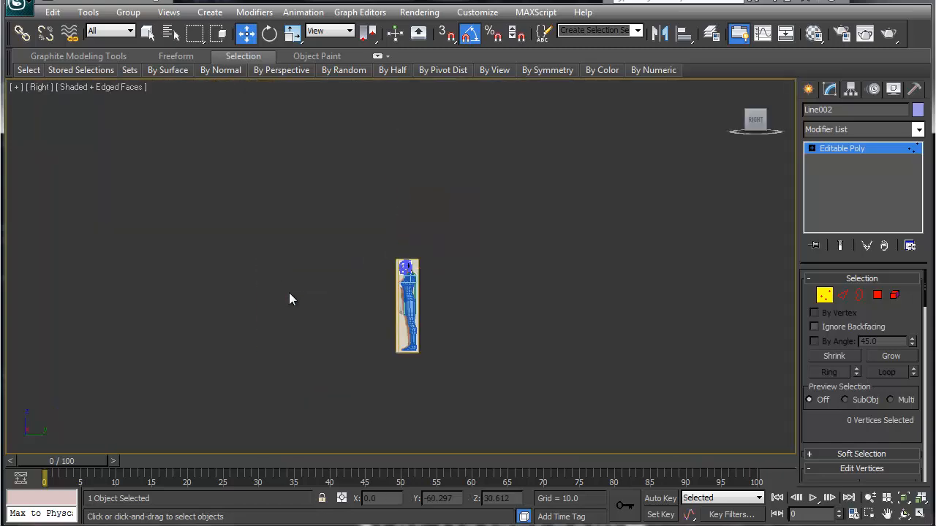
key(z)
scroll(327, 286, up, 5)
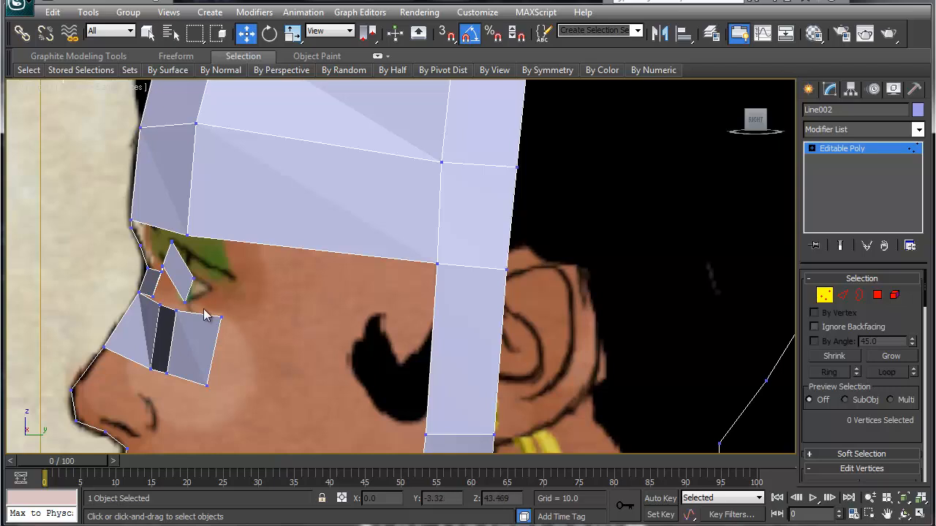
middle_drag(203, 308, 274, 281)
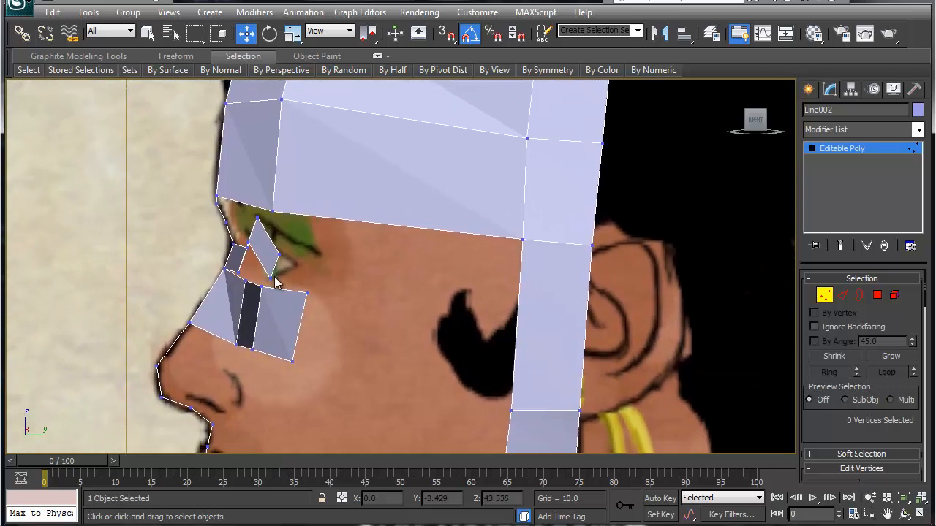
click(272, 278)
ctrl+click(277, 254)
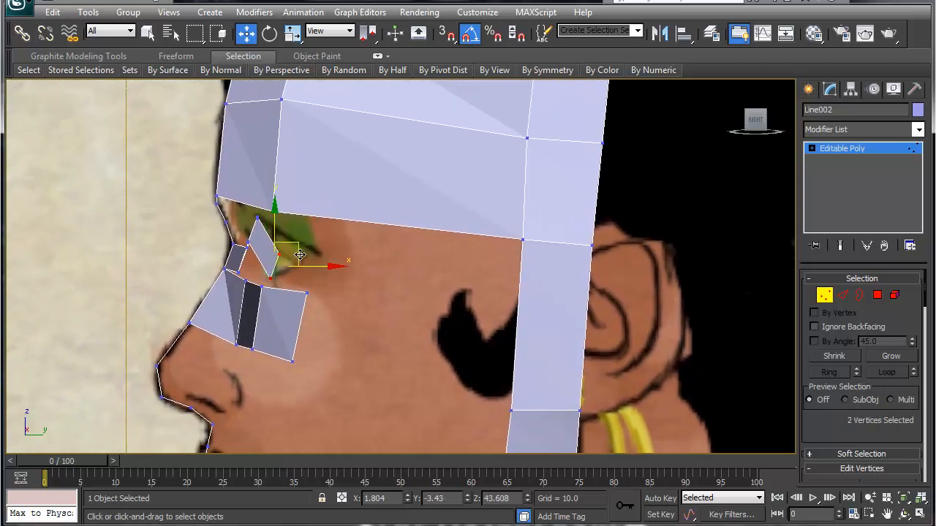
drag(300, 255, 340, 238)
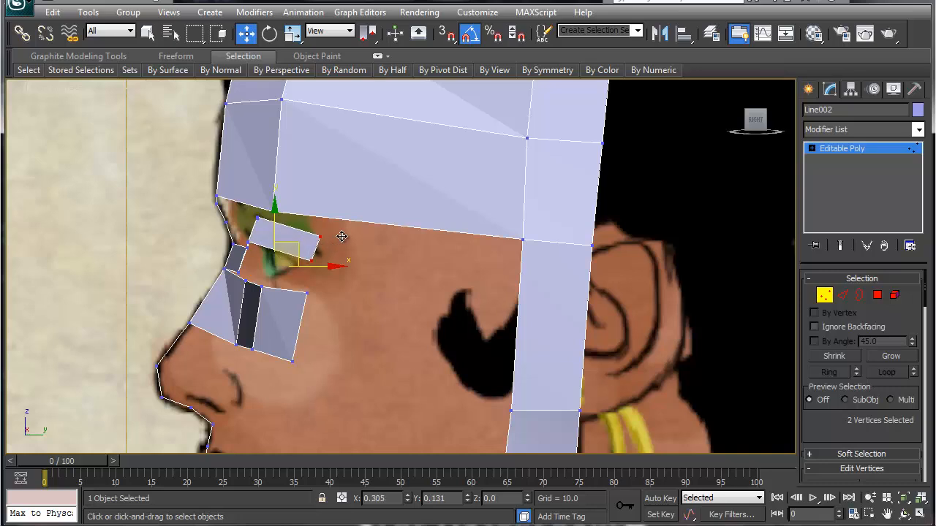
Move the upper eyelid strip's inner cross-edge vertices back, and shift the nose-bridge strip's two outer vertices about 0.12 units back and slightly down.
click(247, 240)
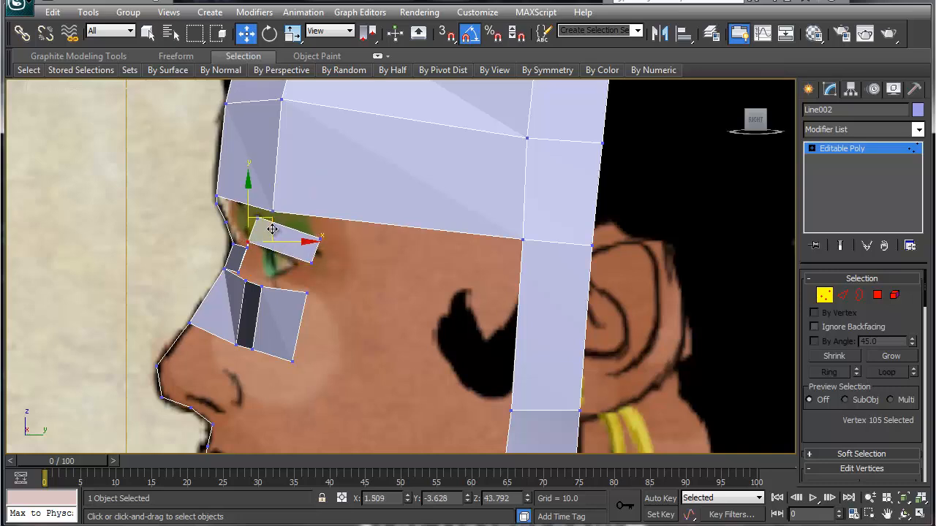
drag(272, 230, 255, 244)
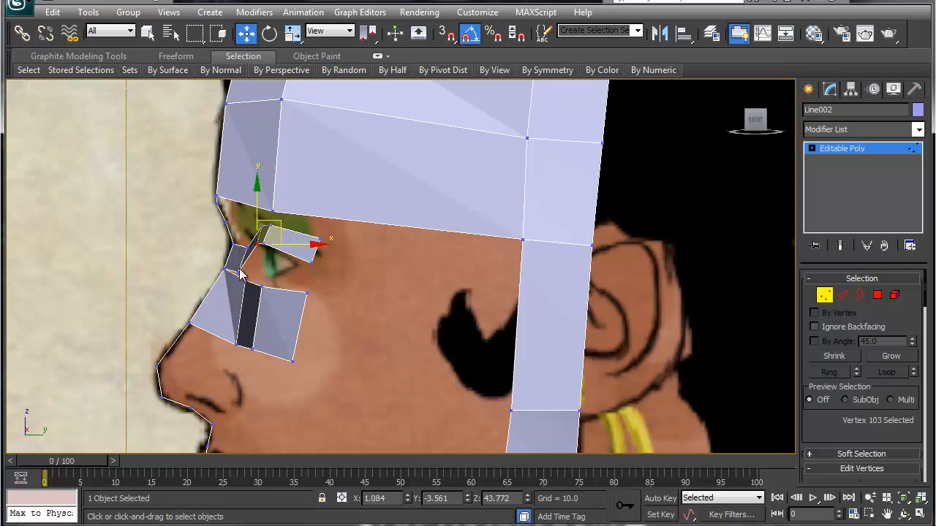
click(239, 272)
ctrl+click(245, 248)
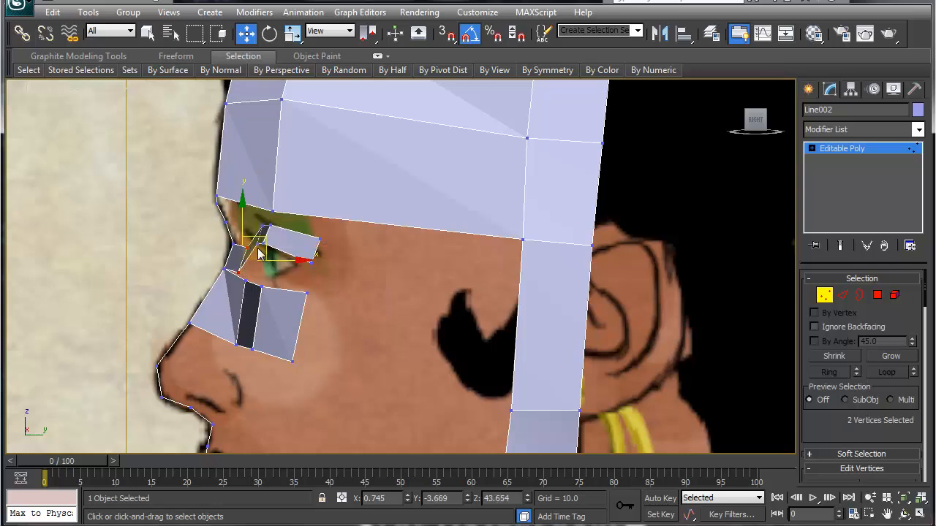
drag(266, 246, 283, 251)
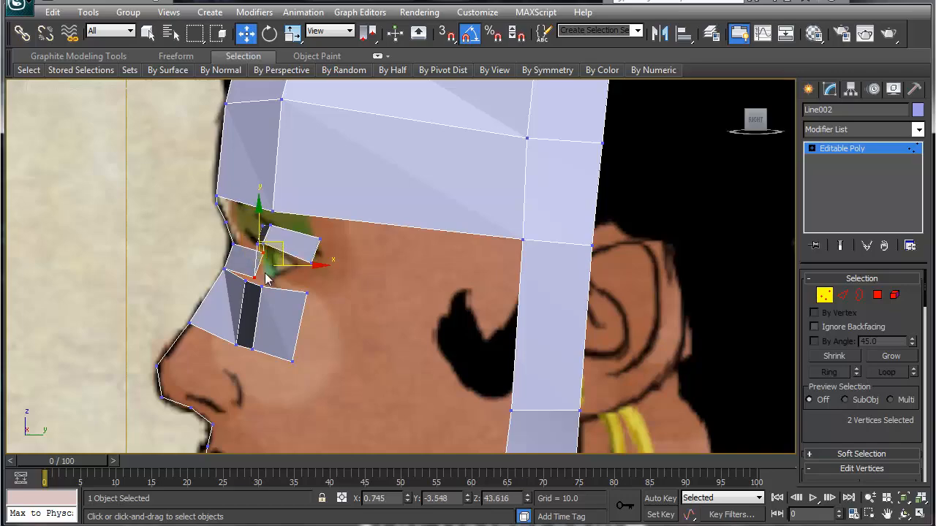
Bridge the short top edge of the forehead band to the facing side edge of the strip running over the crown.
alt+middle_drag(243, 313, 284, 306)
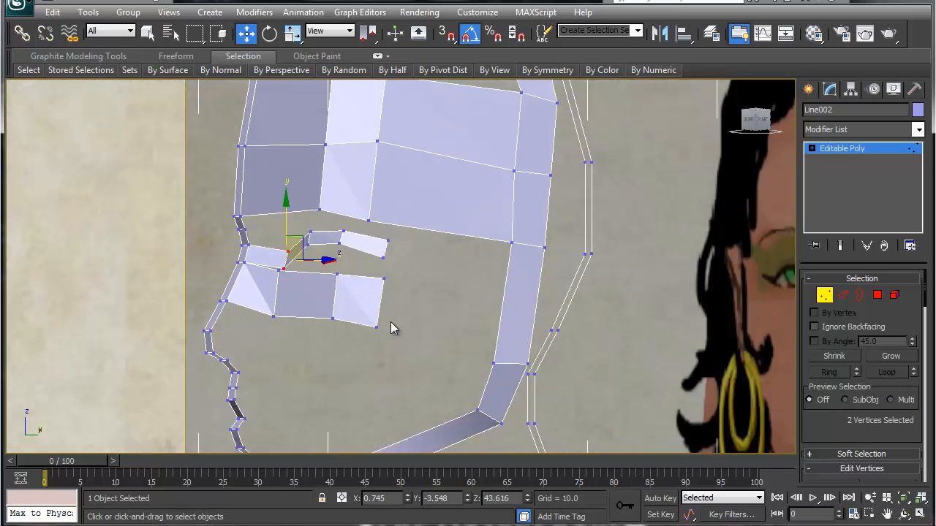
middle_drag(398, 320, 368, 271)
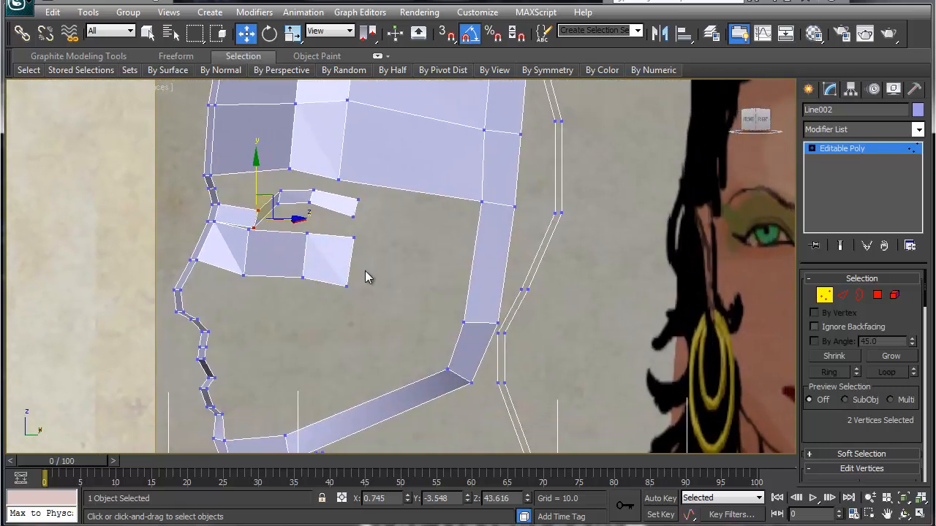
middle_drag(328, 198, 321, 303)
middle_drag(424, 242, 413, 362)
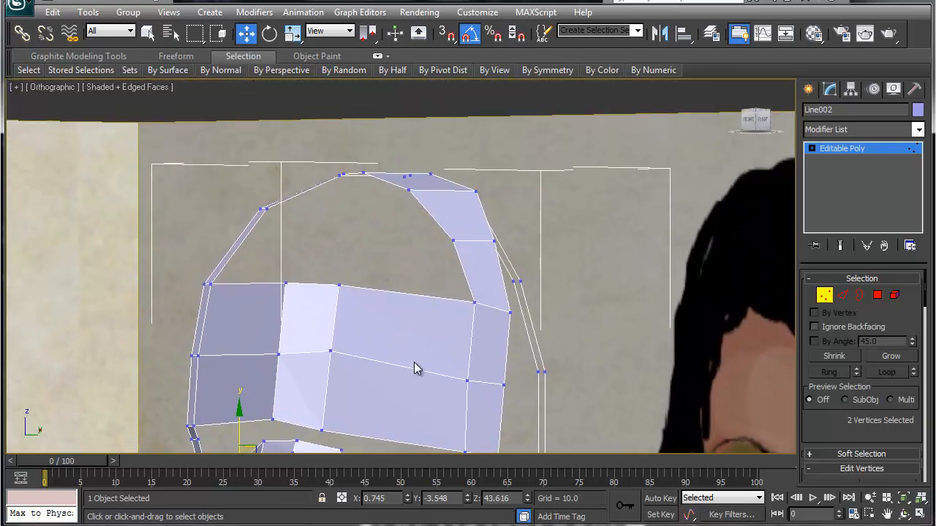
alt+middle_drag(370, 305, 339, 352)
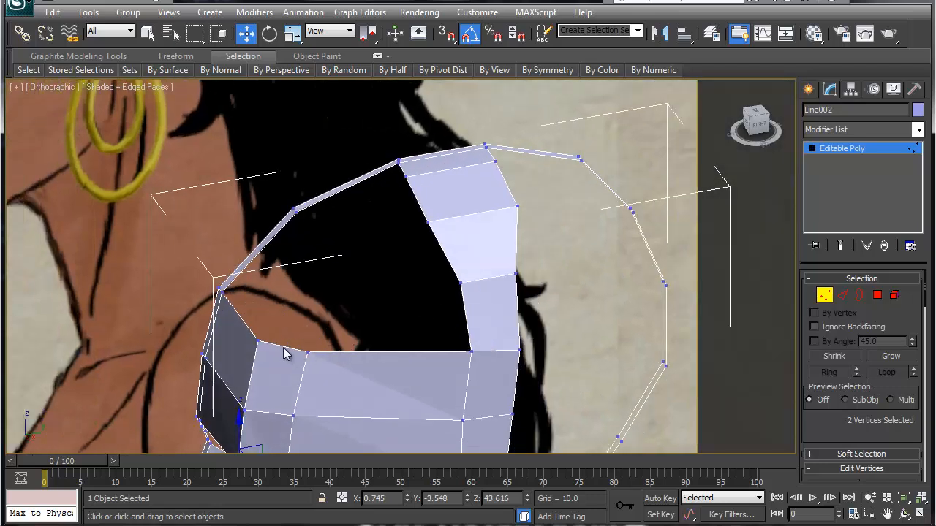
key(2)
click(285, 351)
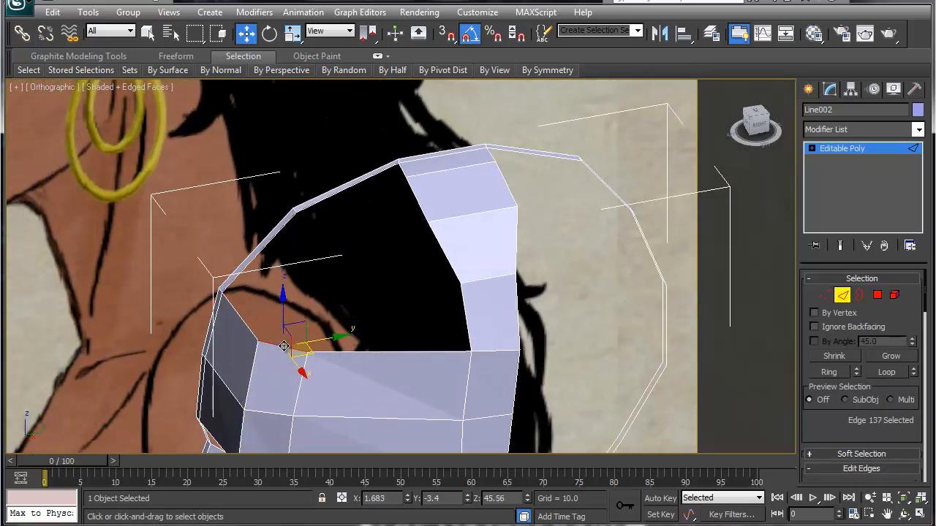
right_click(285, 352)
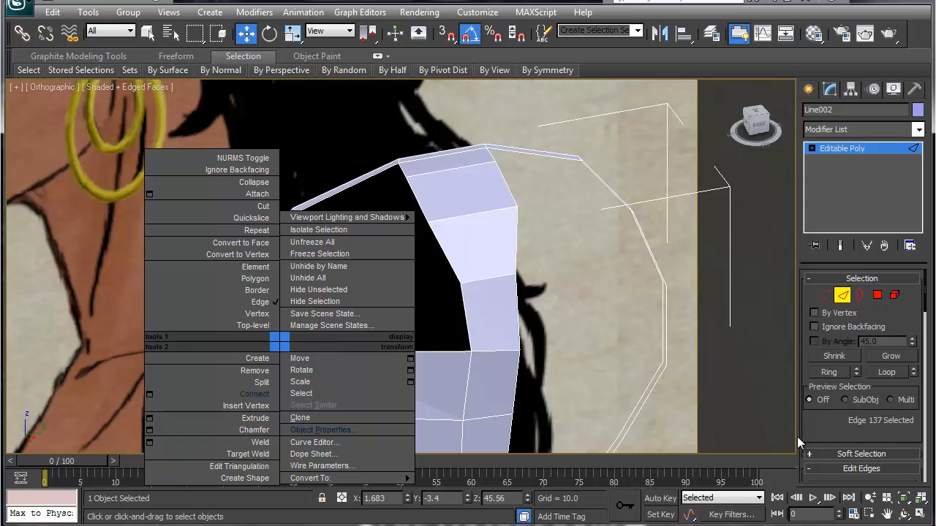
click(819, 432)
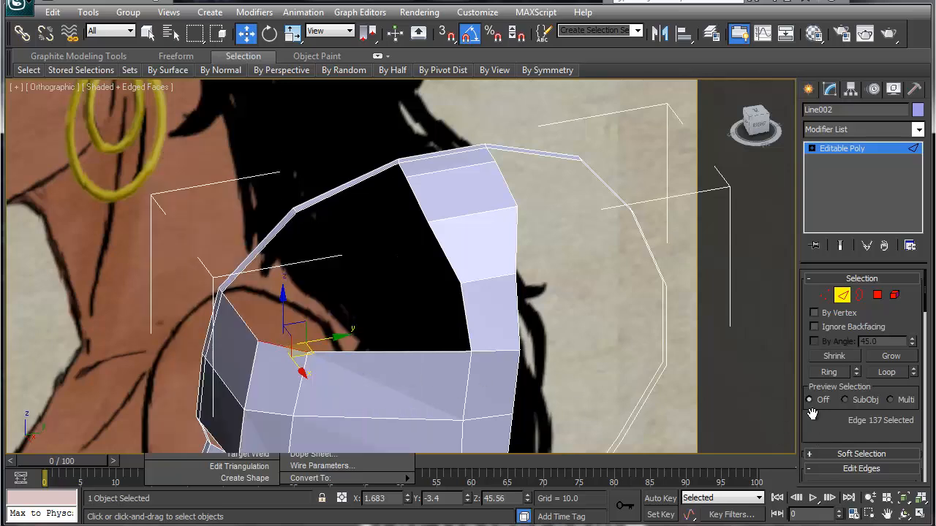
drag(826, 435, 815, 363)
scroll(816, 365, down, 3)
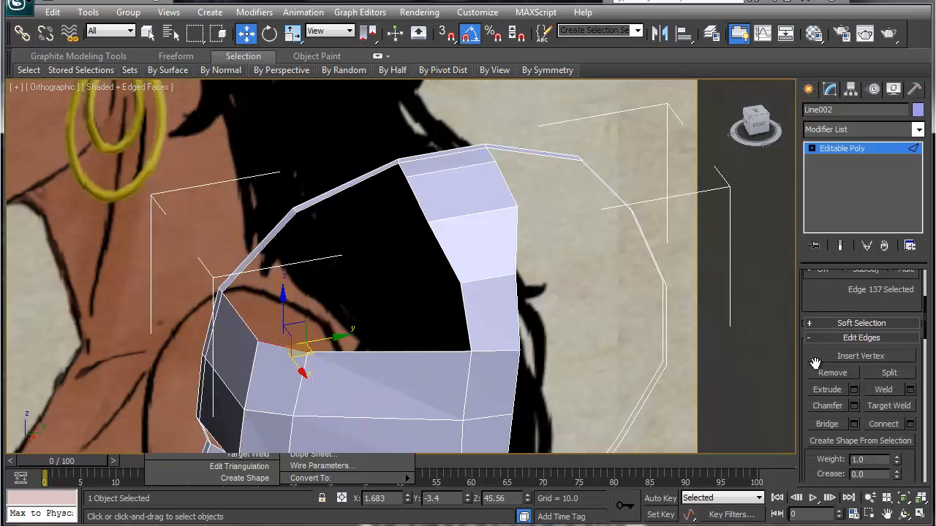
click(828, 424)
click(292, 345)
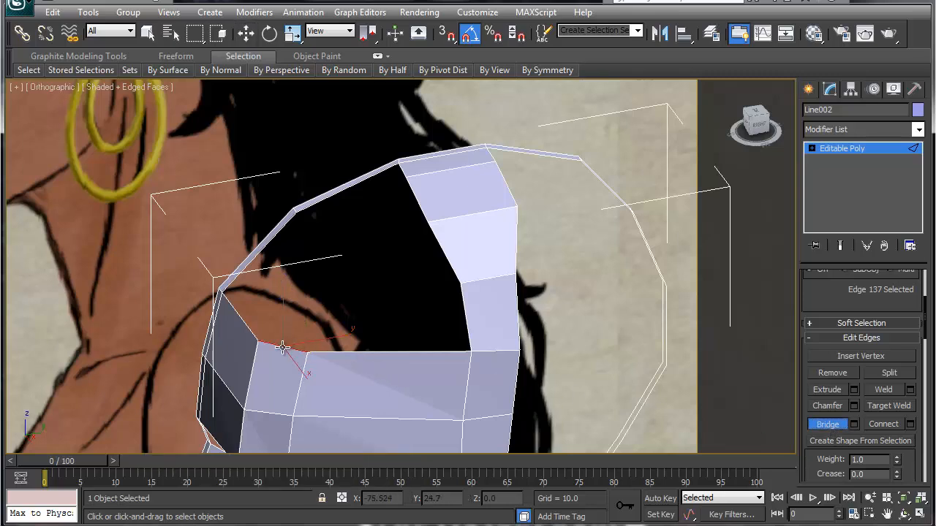
click(446, 263)
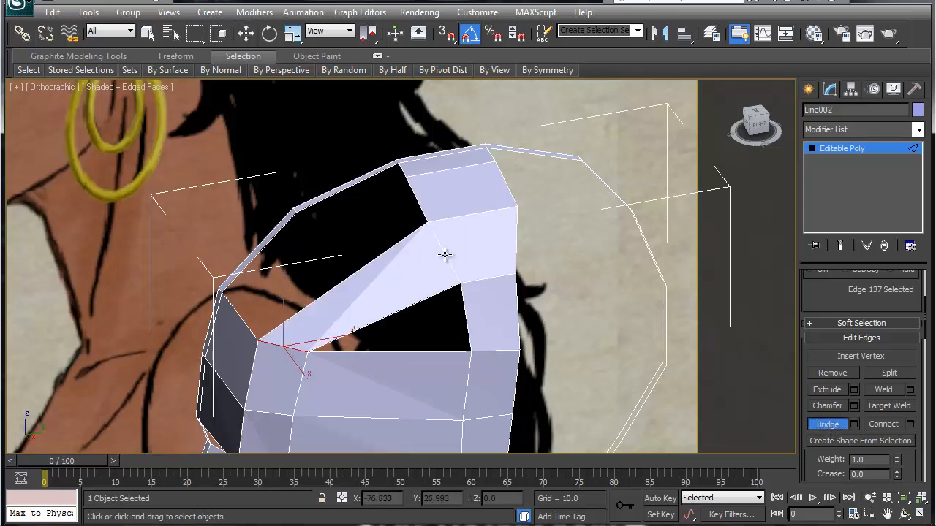
right_click(362, 311)
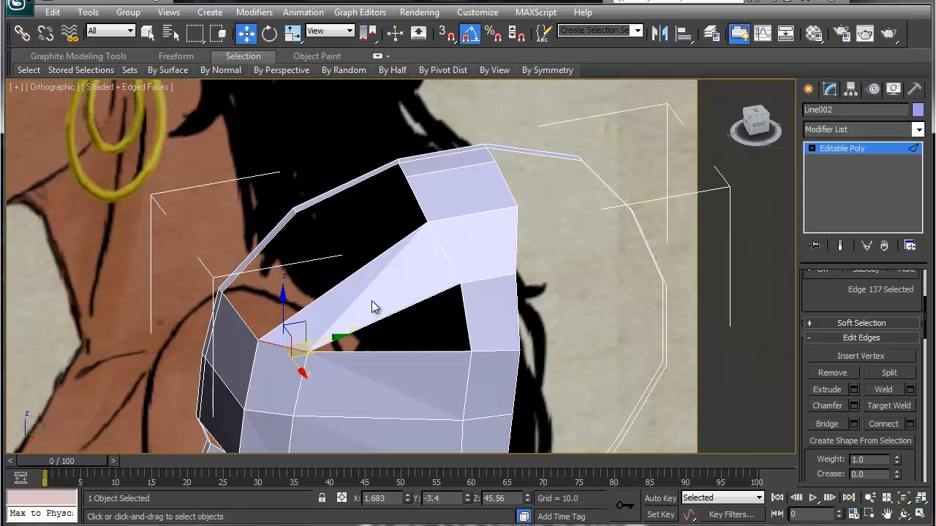
Connect the two long edges of the new bridge polygon with a cross edge and raise that edge to about Z 46.25.
key(2)
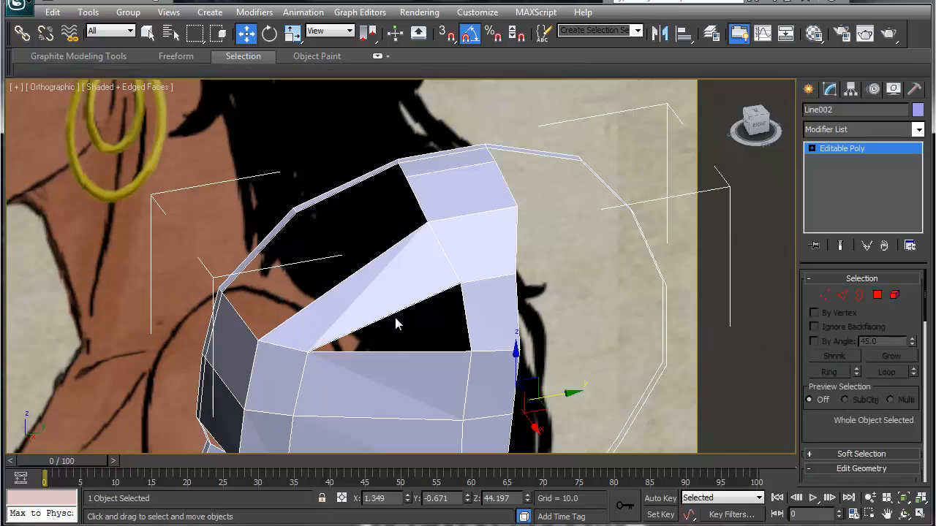
right_click(392, 319)
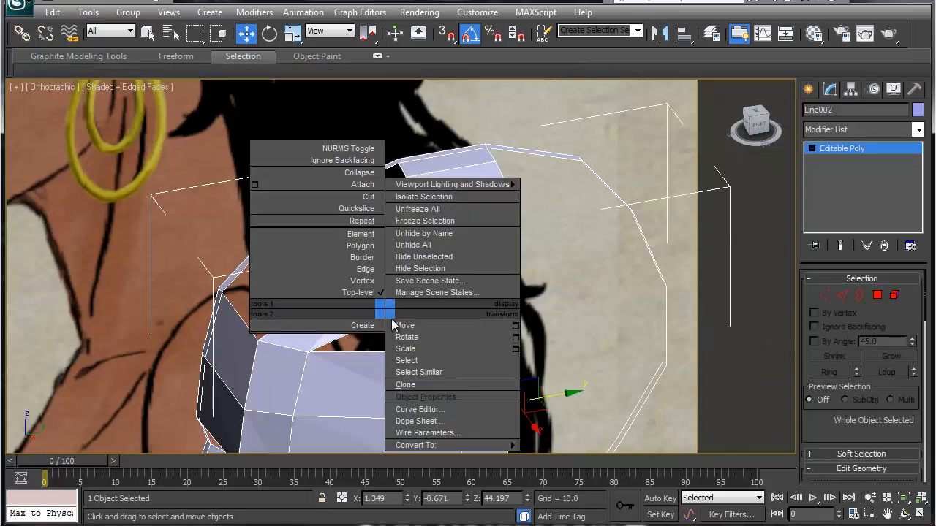
key(Escape)
key(ctrl+d)
click(388, 311)
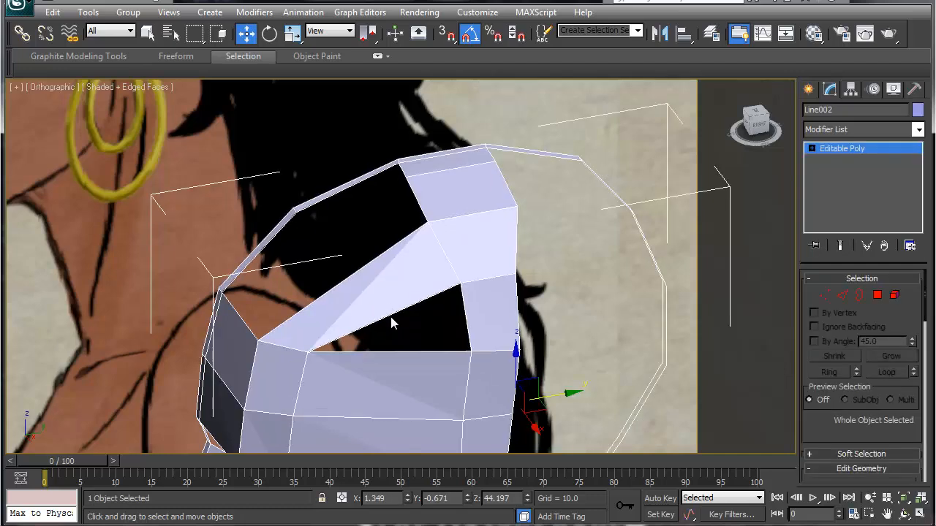
key(2)
click(394, 314)
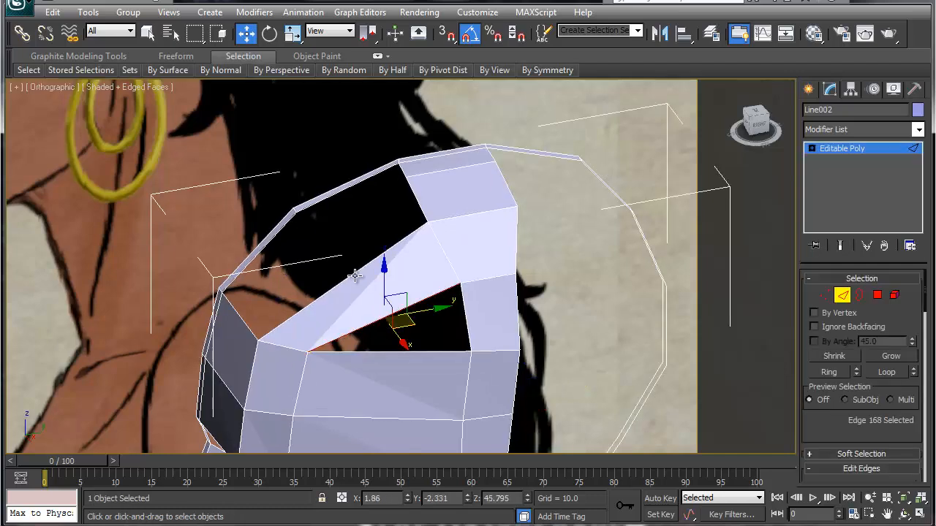
ctrl+click(353, 275)
right_click(353, 275)
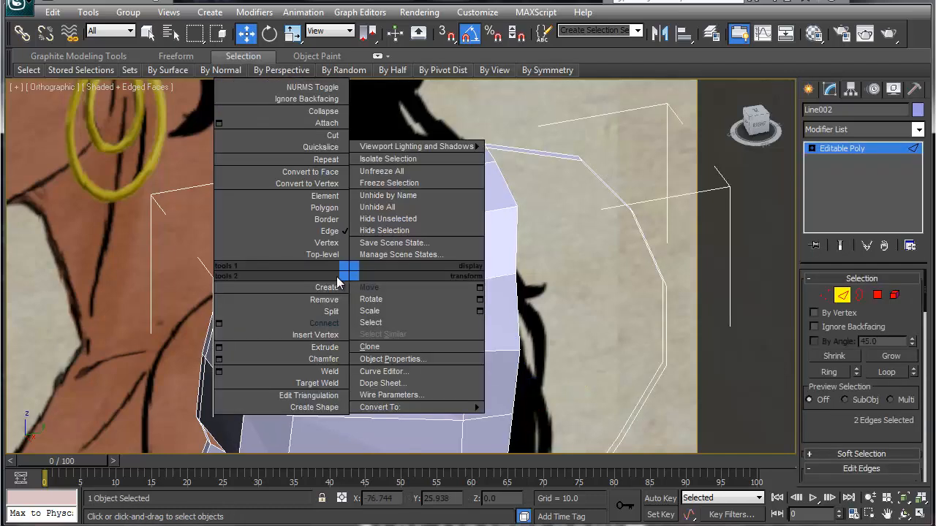
click(307, 319)
drag(383, 284, 380, 255)
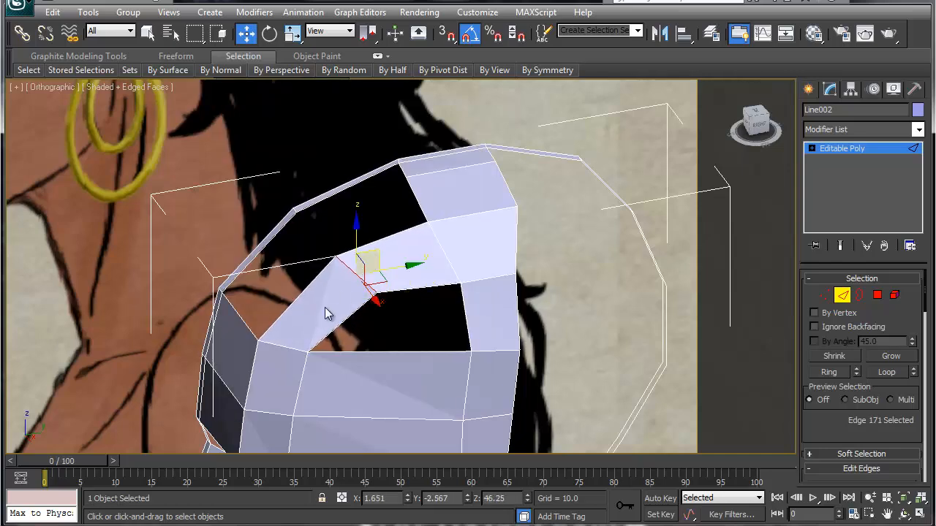
Examine the bridged strip between the forehead band and crown from the front and the side, checking its vertices and polygons.
middle_drag(319, 315, 412, 267)
key(super)
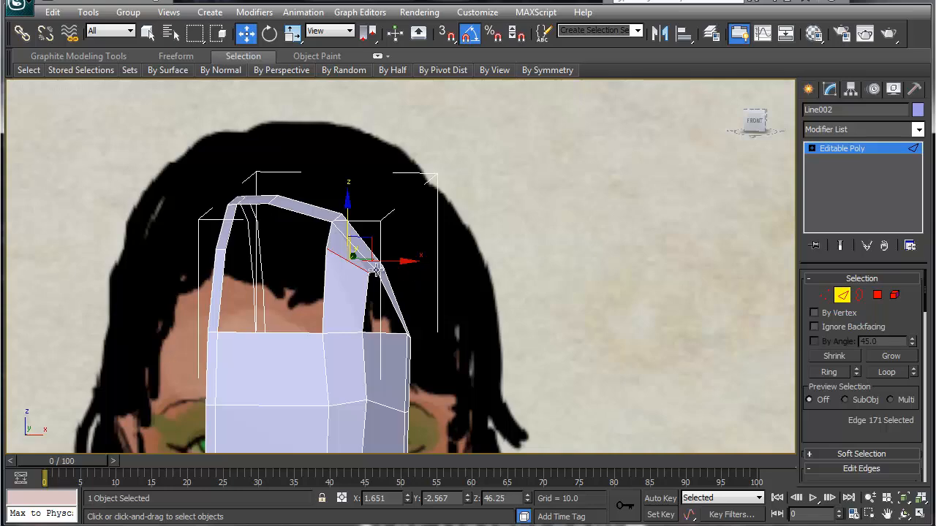
key(1)
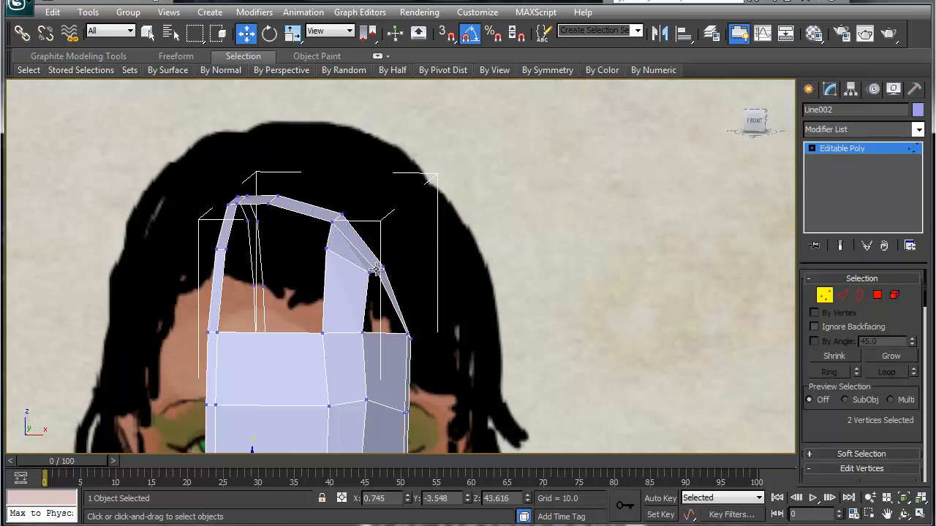
alt+middle_drag(408, 329, 351, 328)
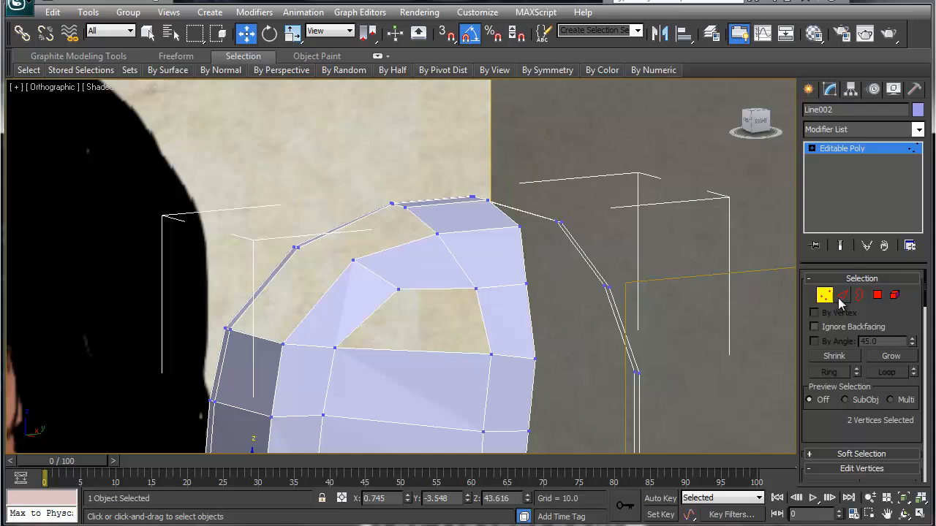
click(877, 294)
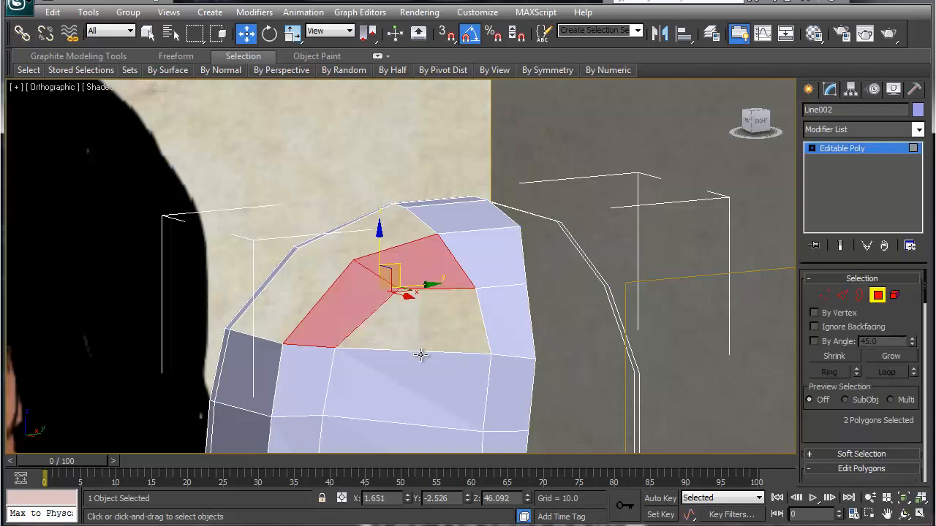
middle_drag(422, 356, 390, 289)
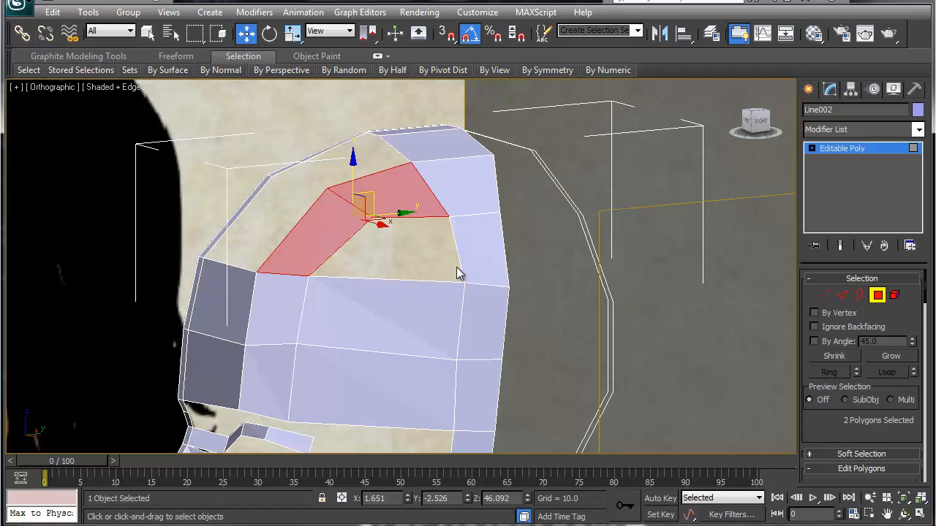
key(1)
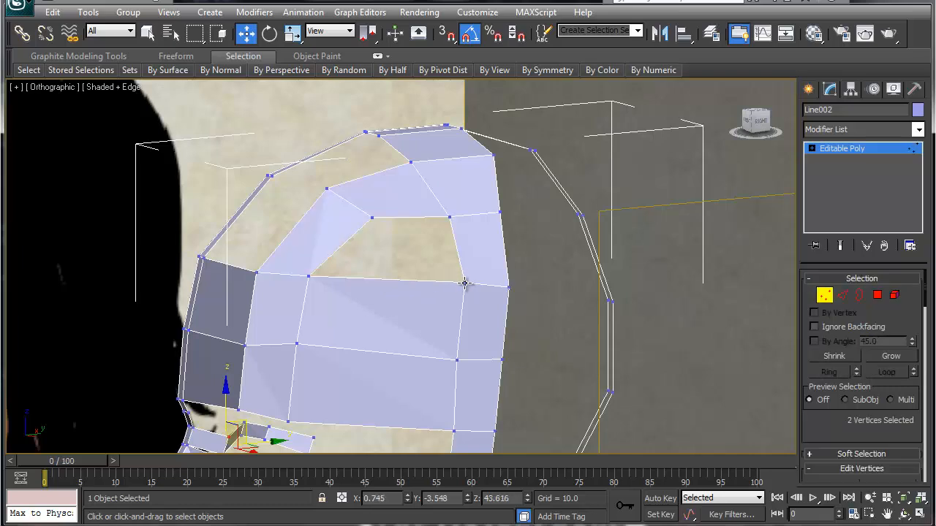
key(4)
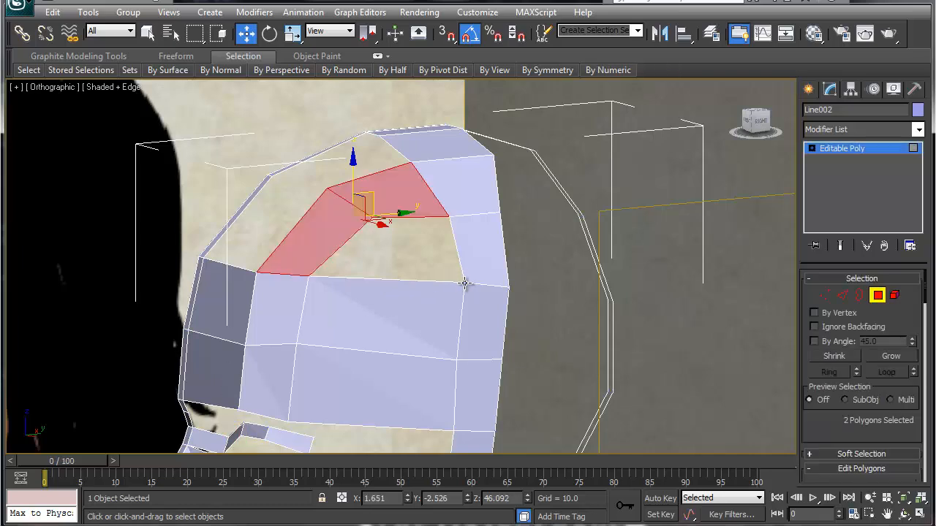
Create a four-sided polygon filling the side gap between the forehead band, the bridged strip and the side strip.
click(465, 282)
right_click(463, 284)
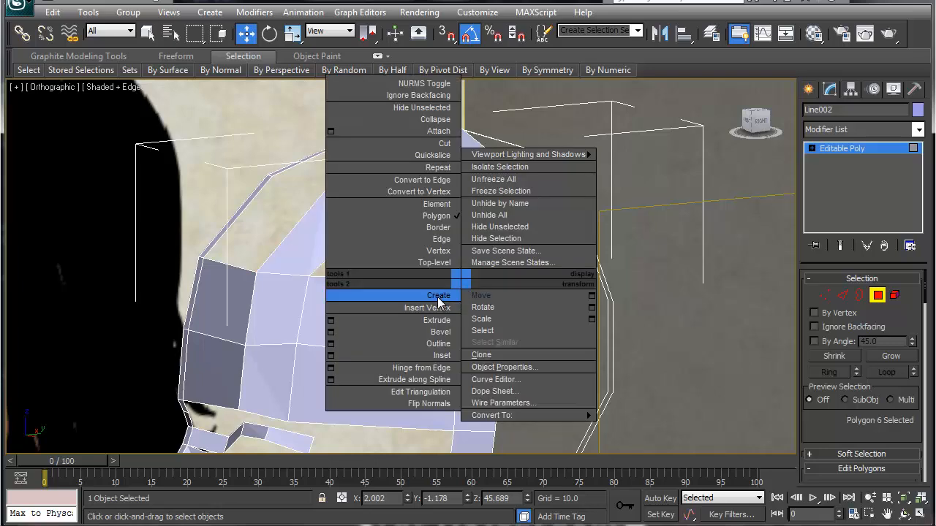
click(439, 300)
click(465, 283)
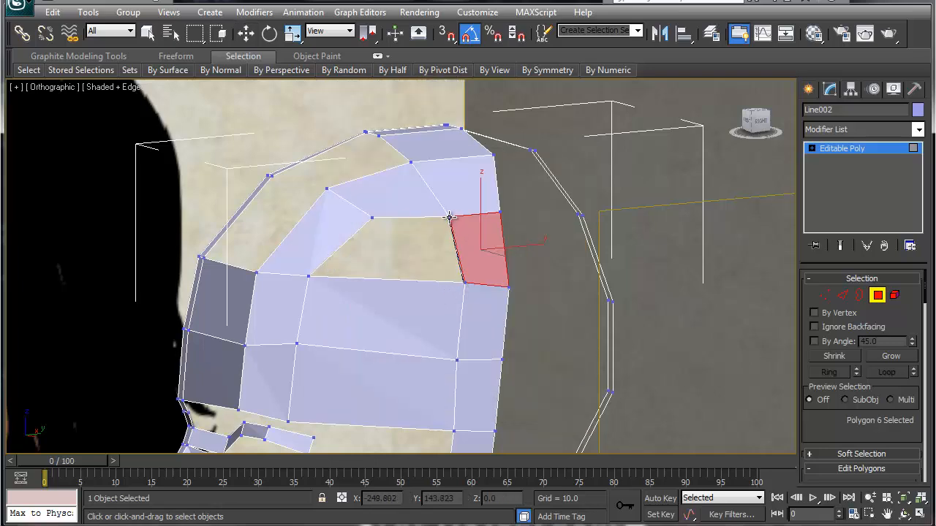
click(371, 217)
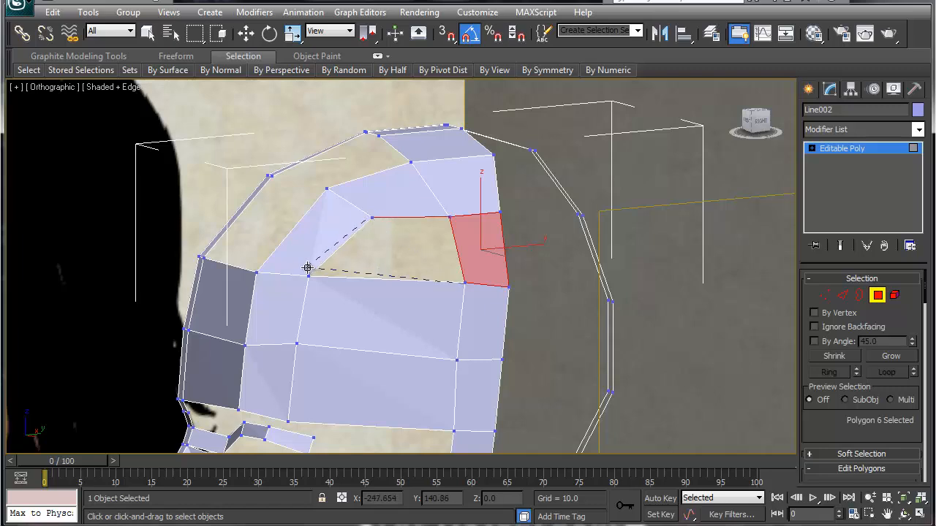
click(310, 277)
click(465, 282)
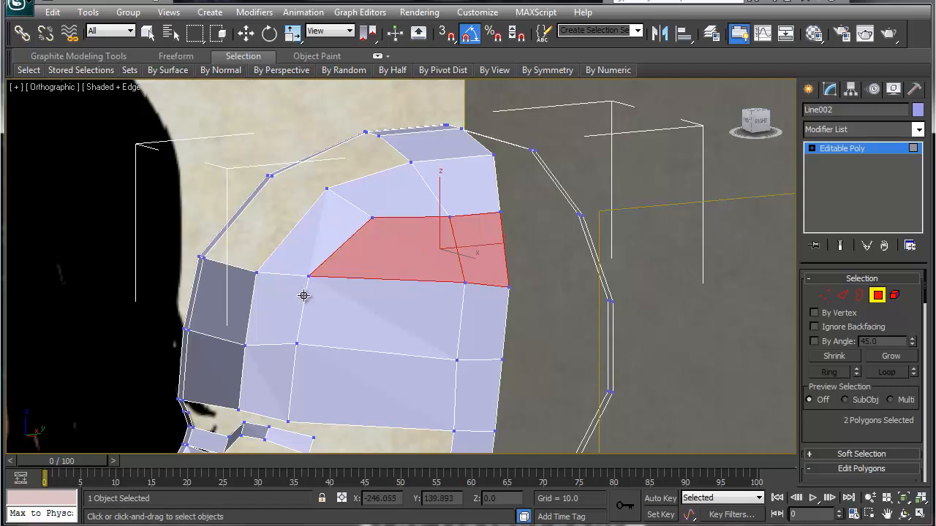
Remove the extra cross edge near the centre line on the strip running over the crown, including its vertices.
alt+middle_drag(304, 295, 375, 296)
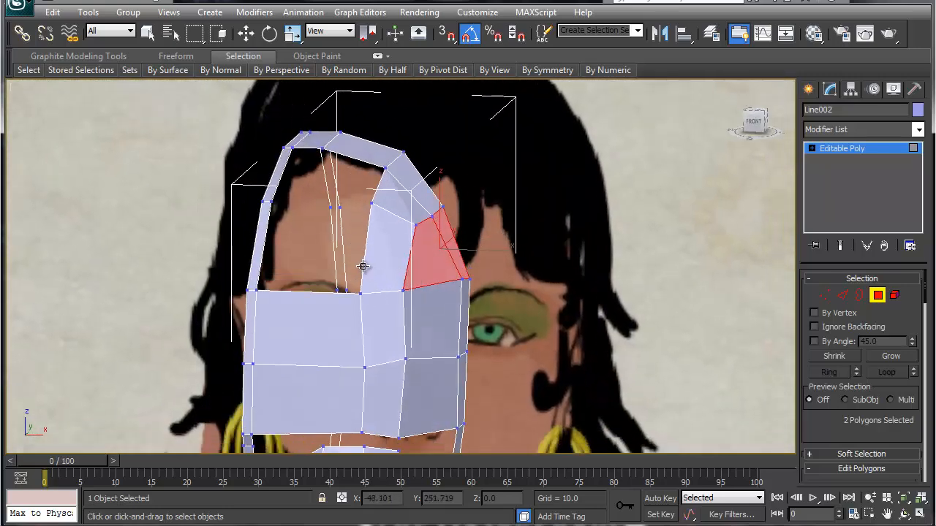
key(2)
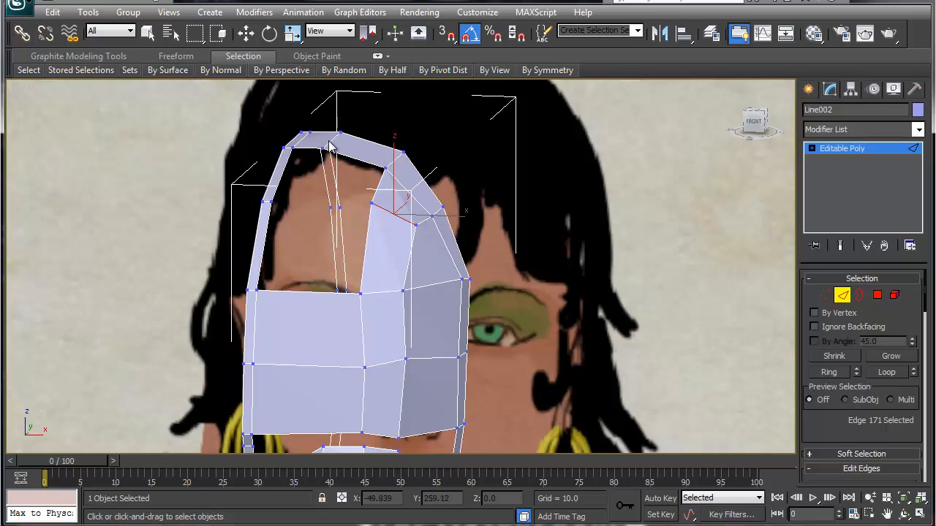
key(w)
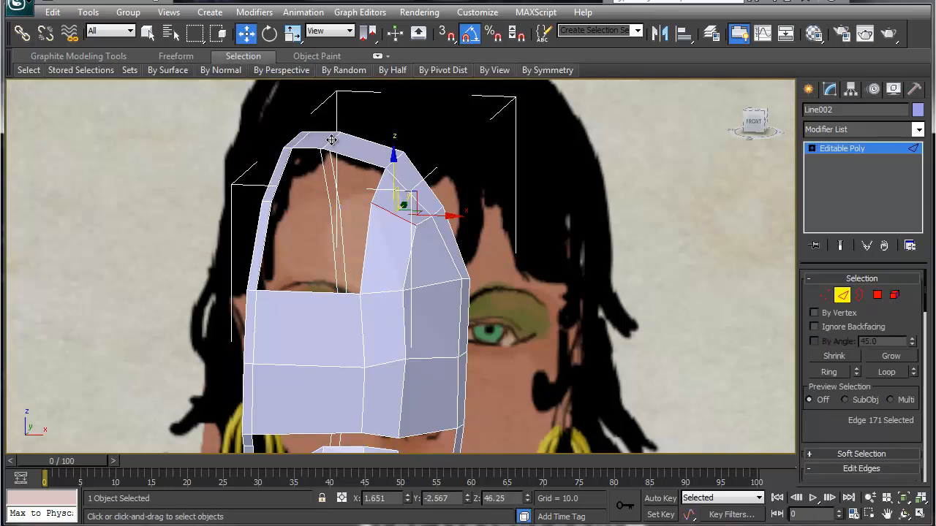
click(332, 140)
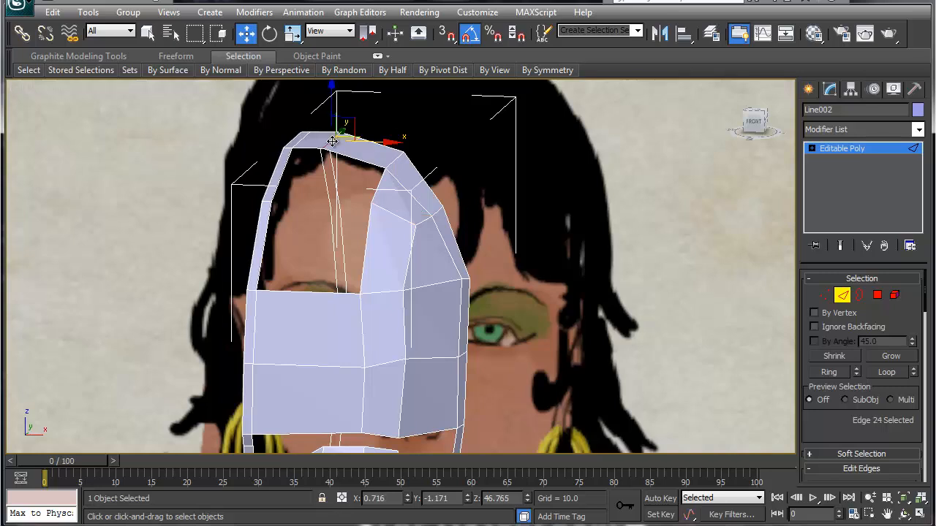
key(ctrl+BackSpace)
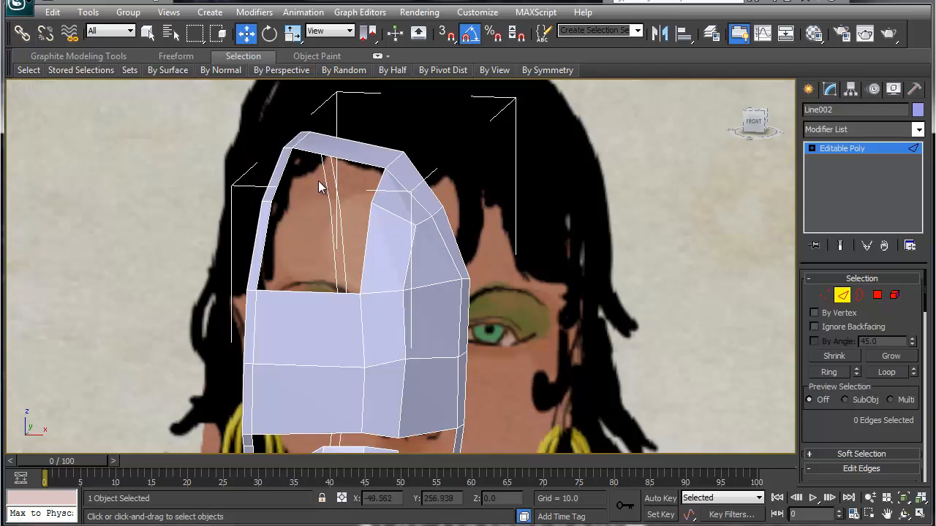
Widen the centre forehead strip by moving its top cross edge to about X 0.64 and shifting the three inner vertices below outward to match.
click(307, 139)
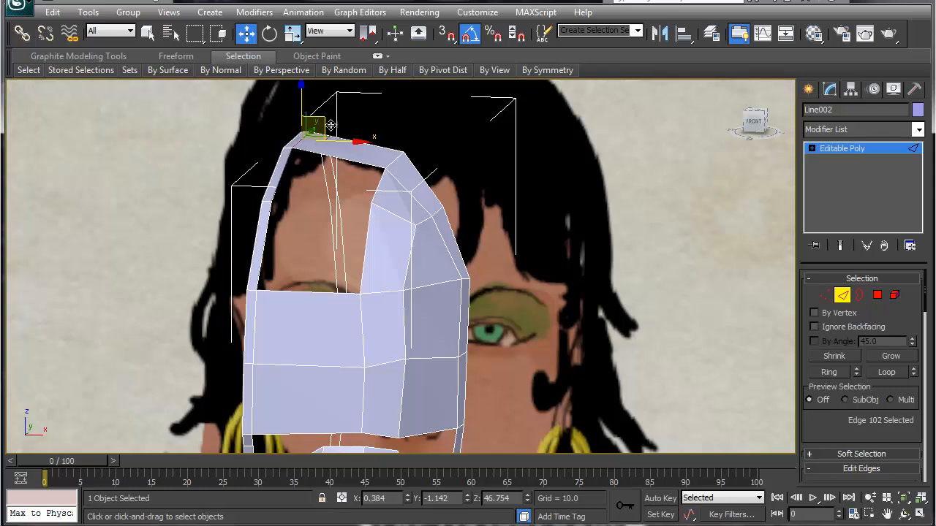
drag(331, 126, 353, 126)
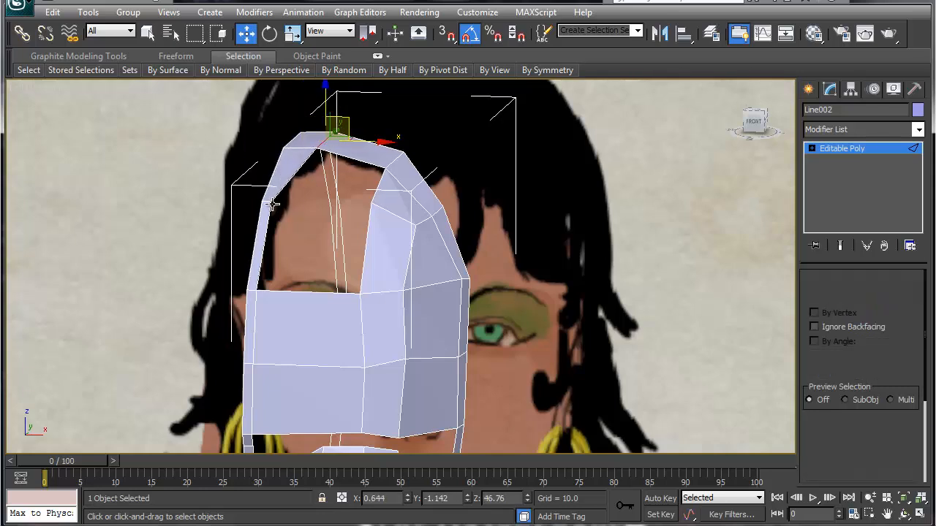
key(1)
click(282, 192)
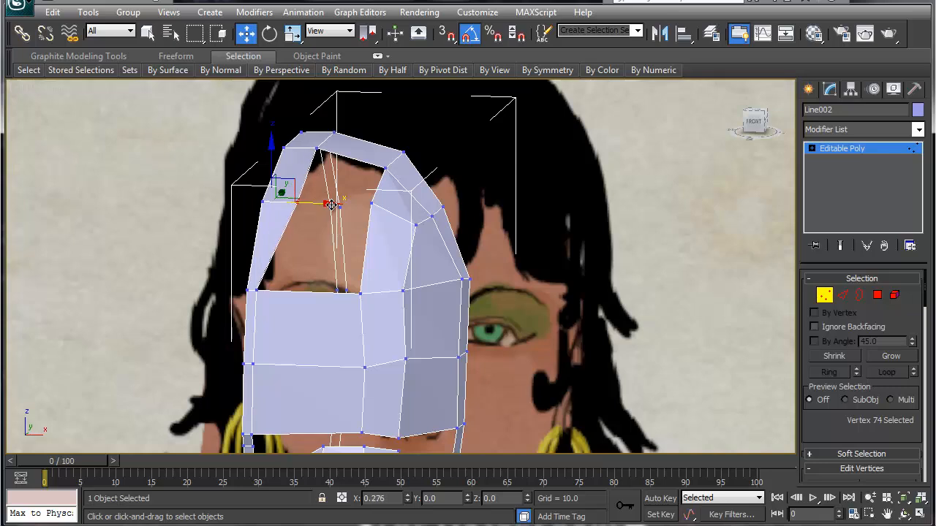
drag(331, 204, 329, 205)
drag(256, 291, 306, 292)
drag(251, 361, 279, 353)
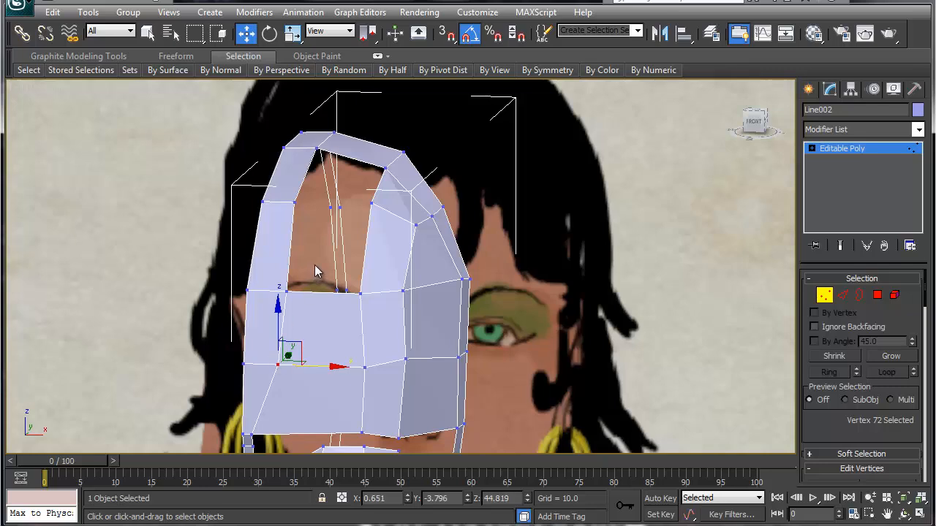
Bridge the centre strip's two inner side edges to the facing edges of the forehead strip to close the upper forehead opening.
key(2)
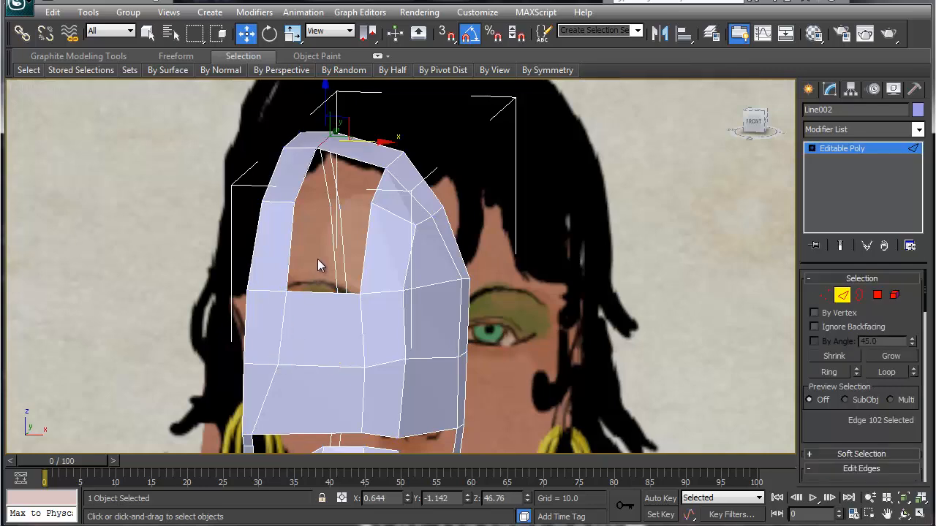
click(291, 245)
ctrl+click(300, 185)
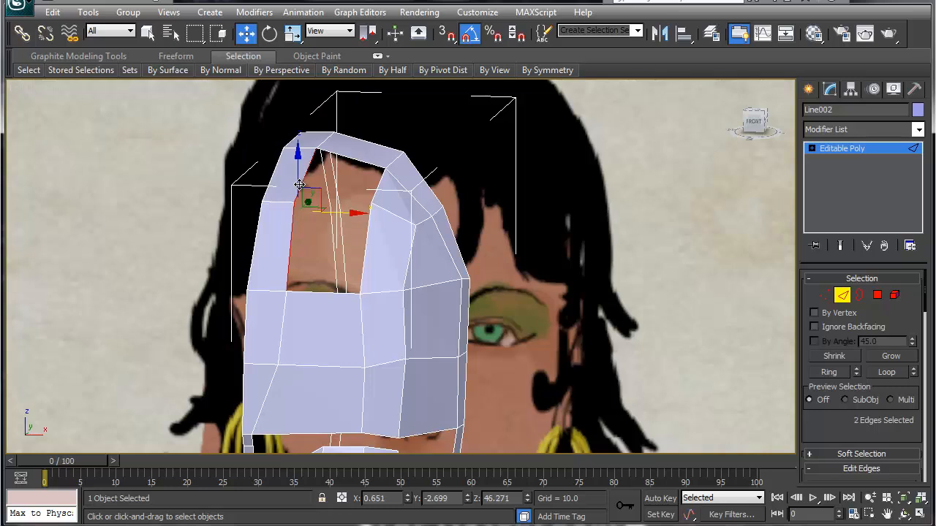
right_click(299, 184)
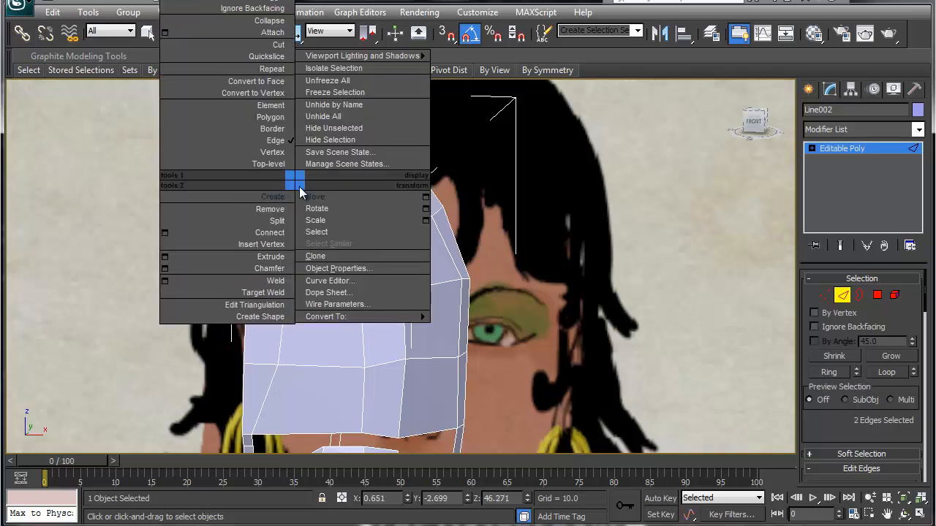
click(822, 426)
scroll(830, 426, down, 5)
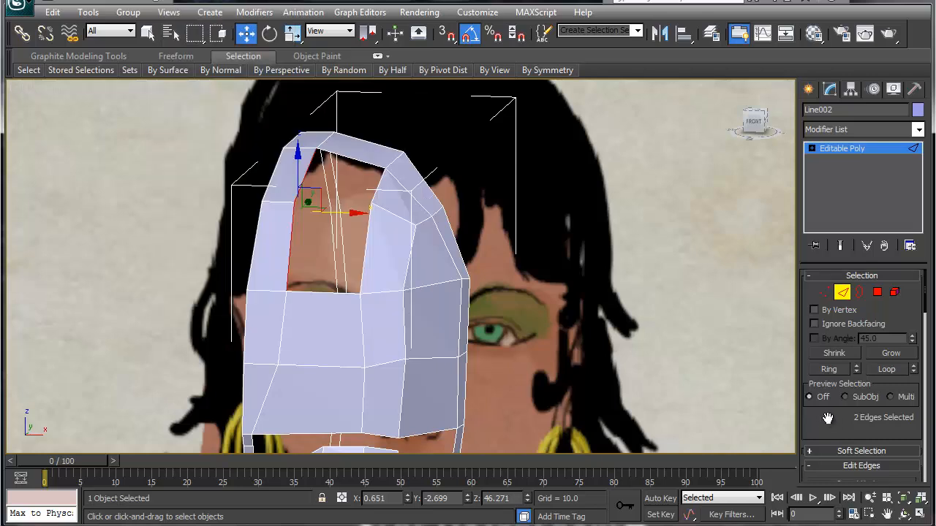
click(833, 420)
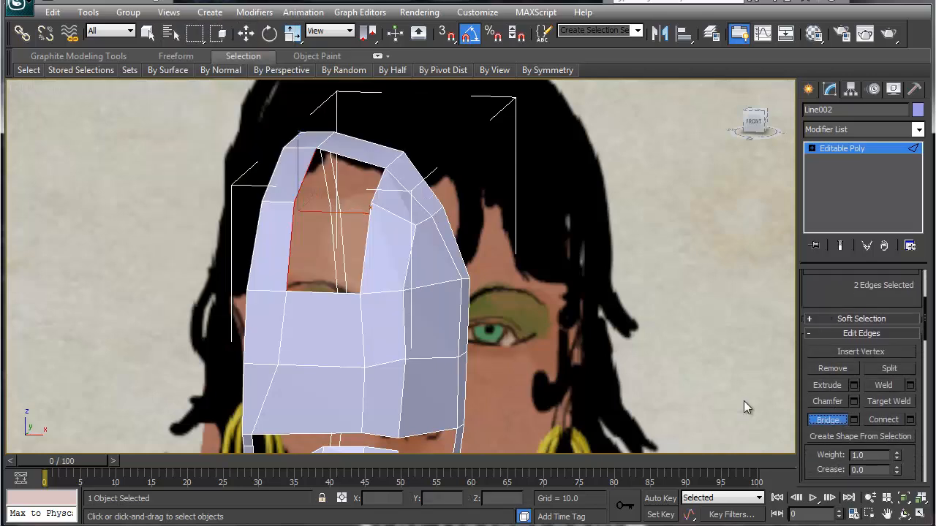
click(290, 247)
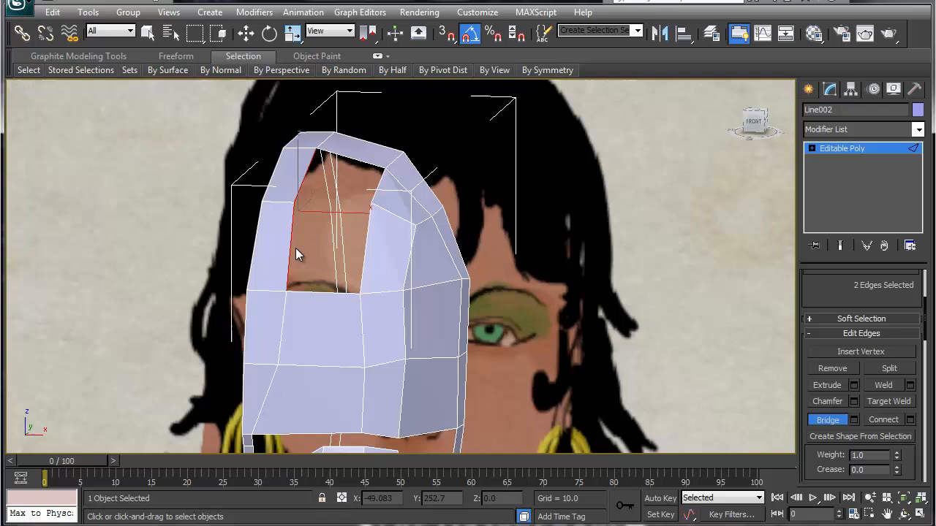
click(365, 253)
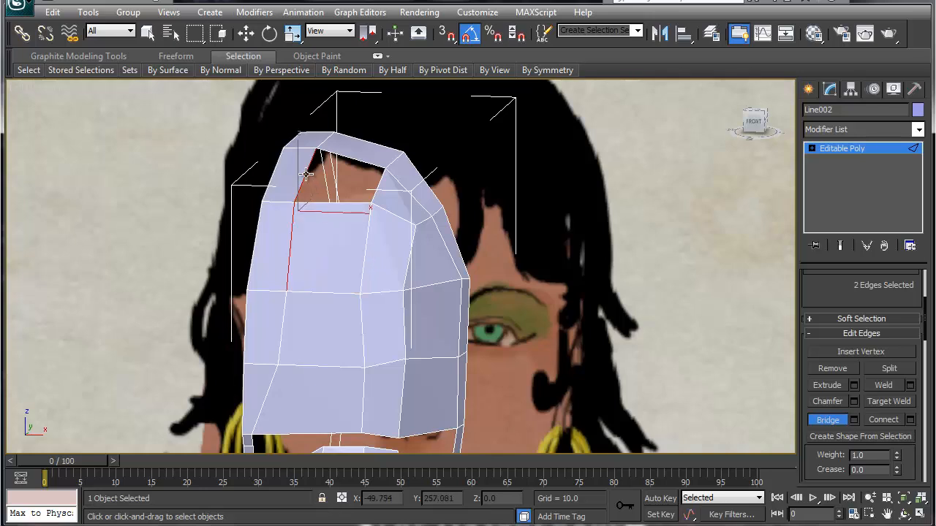
click(377, 186)
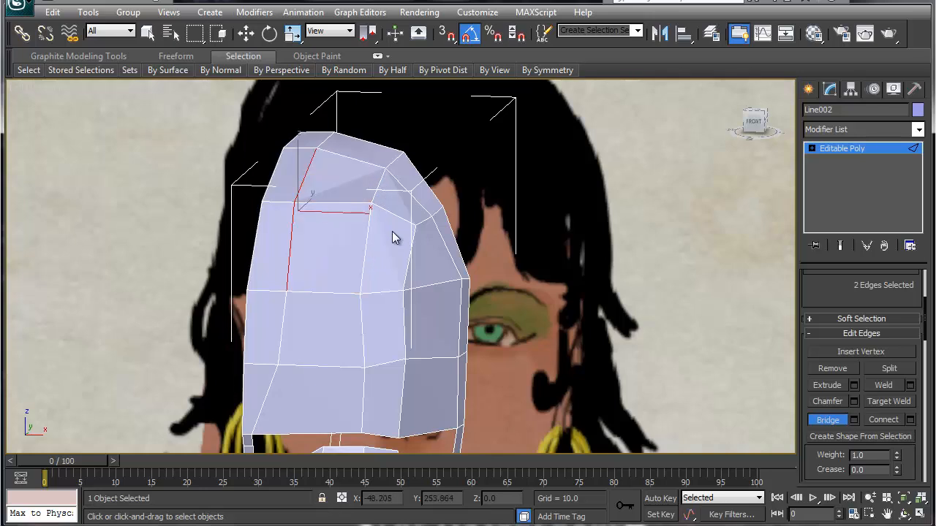
Connect the two long edges of the side strip's segment just below the forehead band with a cross edge.
alt+middle_drag(395, 275, 316, 201)
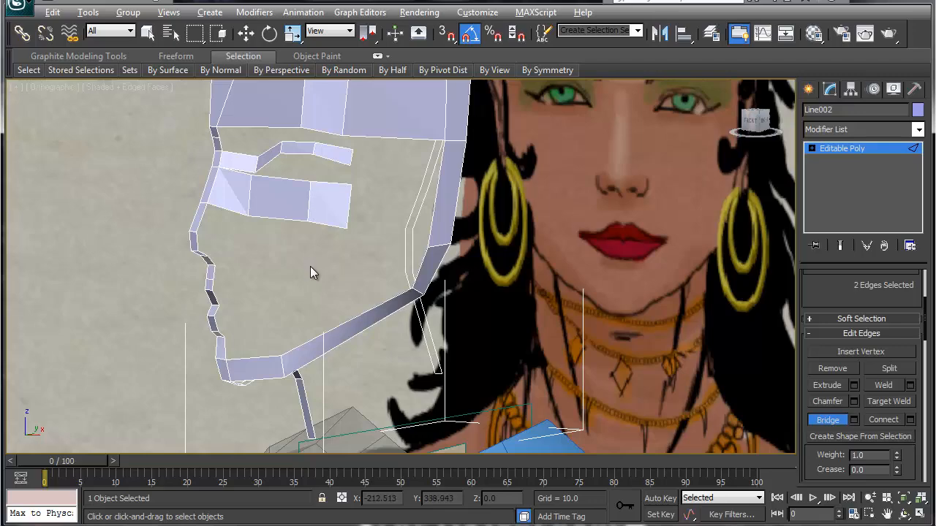
alt+middle_drag(310, 267, 278, 256)
key(w)
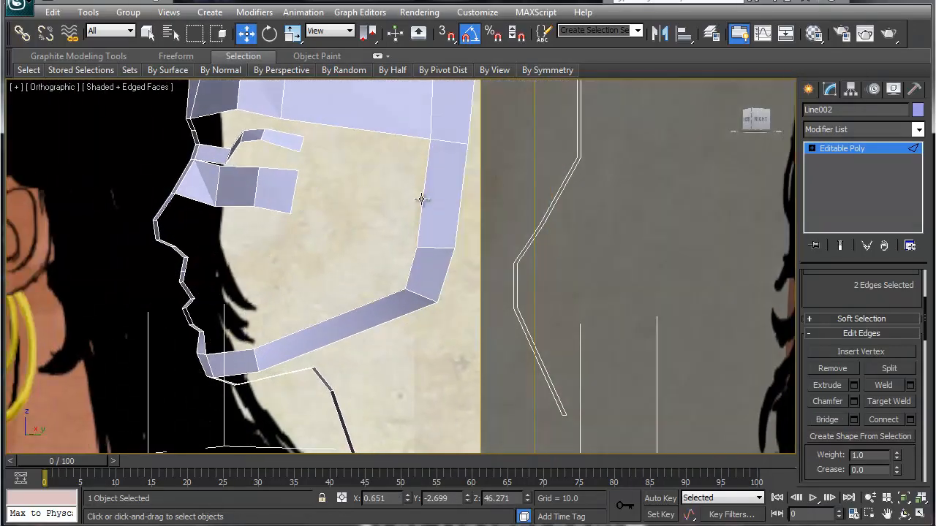
click(422, 198)
ctrl+click(460, 203)
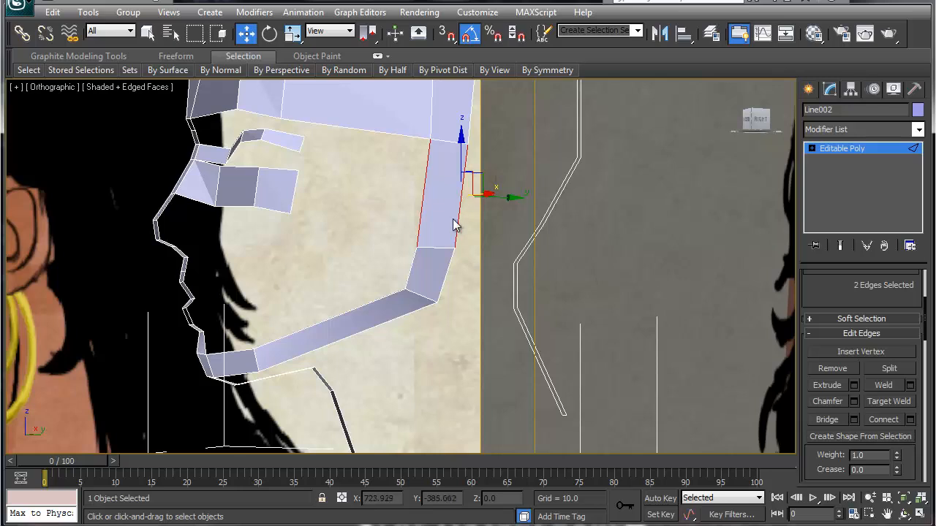
right_click(454, 223)
click(415, 271)
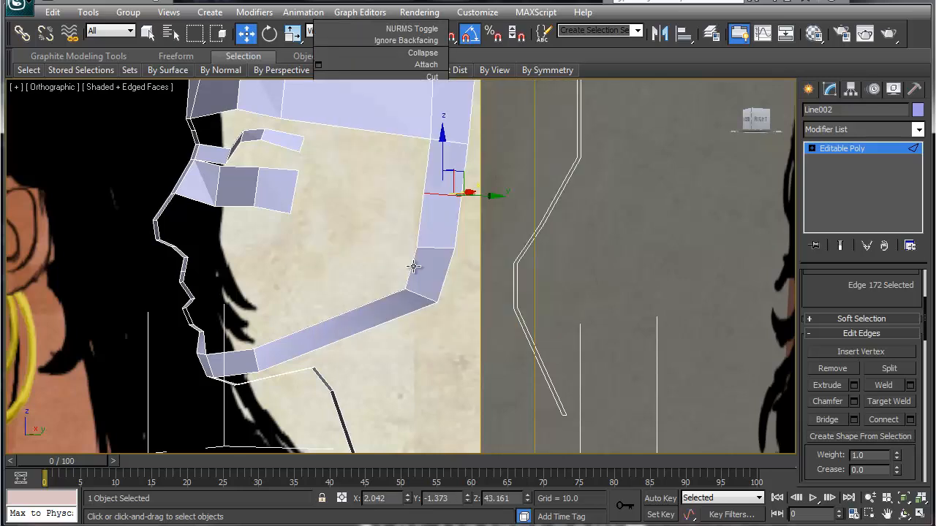
Bridge the outer end edge of the under-eye strip to the side strip's front edge just below the new cross edge.
click(294, 190)
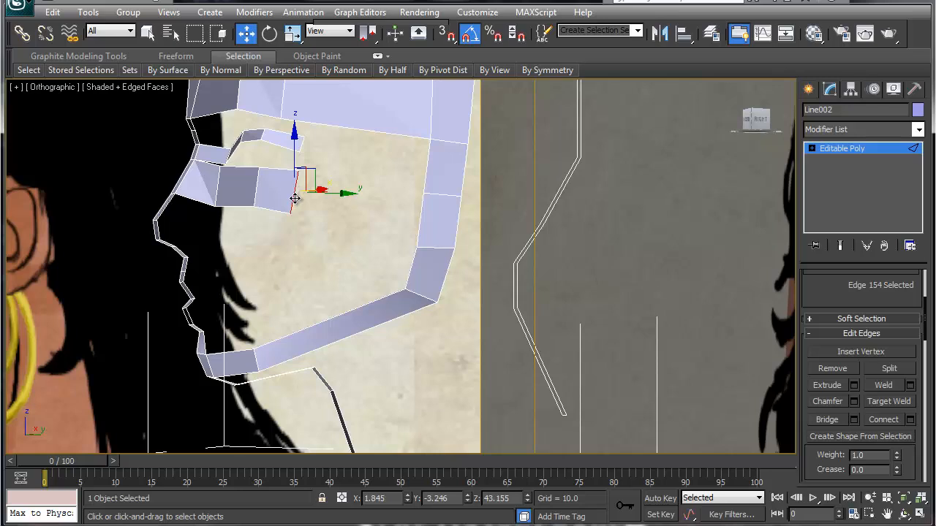
right_click(295, 198)
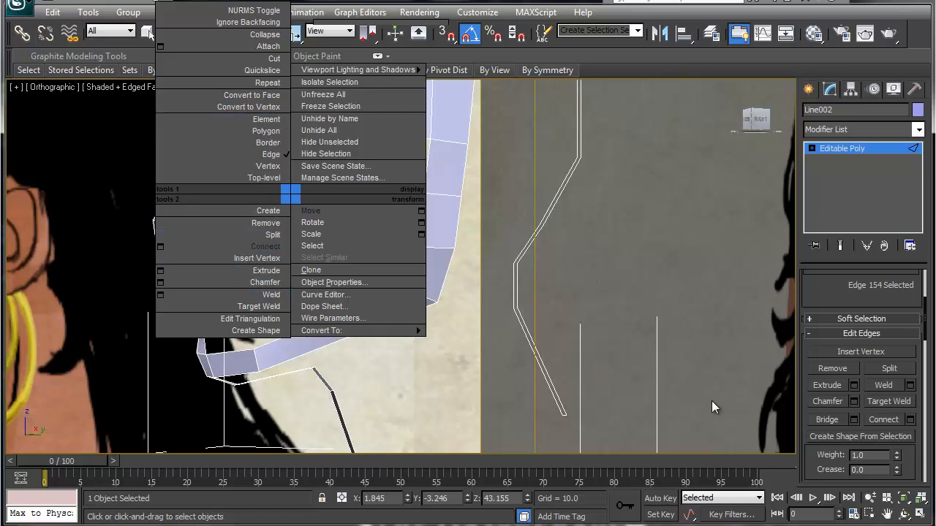
click(818, 304)
scroll(817, 307, down, 2)
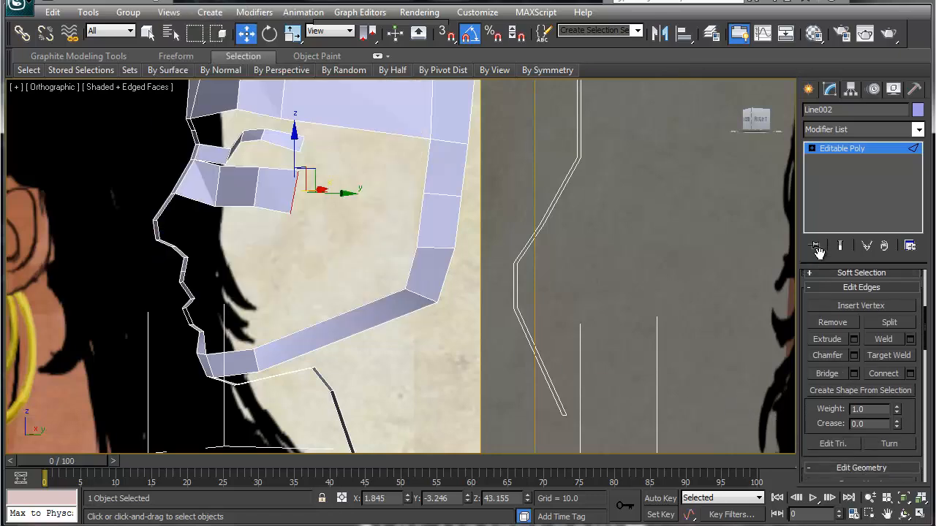
click(828, 370)
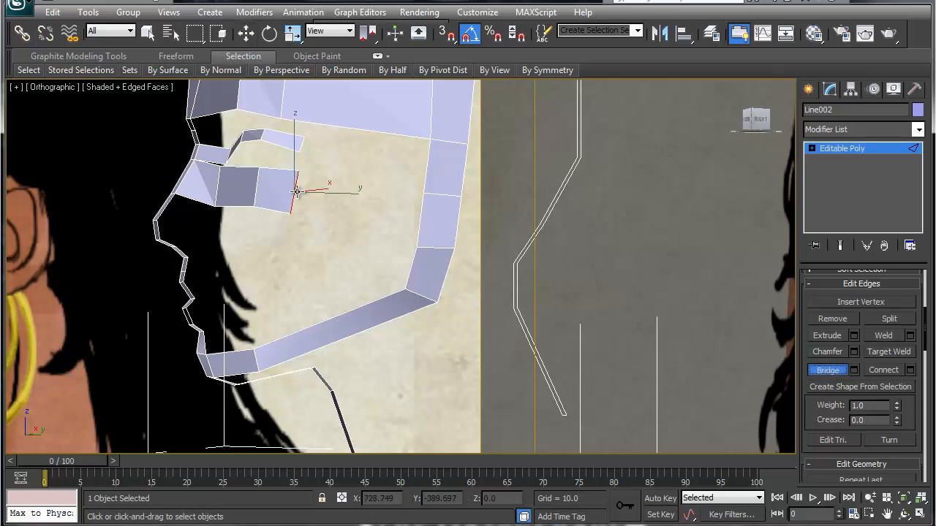
click(419, 217)
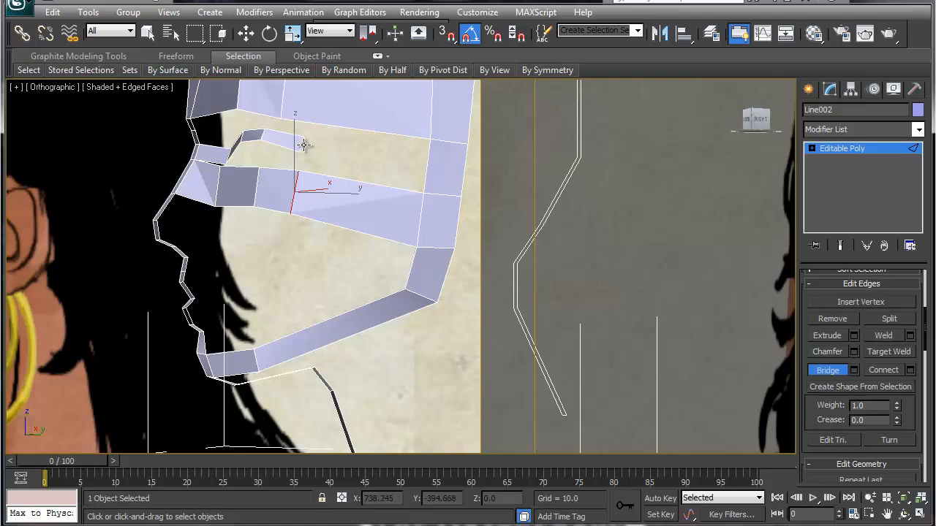
Connect the two long edges of the jaw strip's long segment between chin and jaw corner with a cross edge.
alt+middle_drag(313, 192, 253, 325)
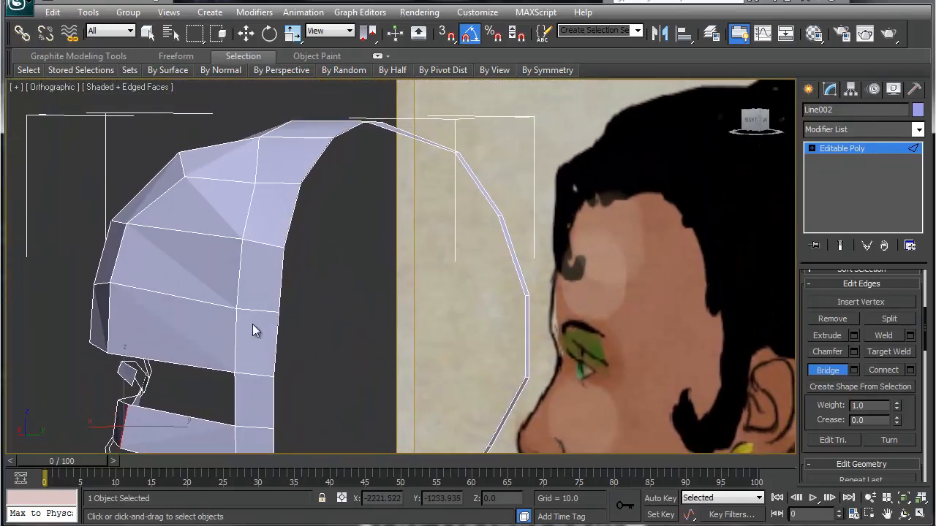
alt+middle_drag(310, 252, 485, 159)
middle_drag(317, 294, 376, 257)
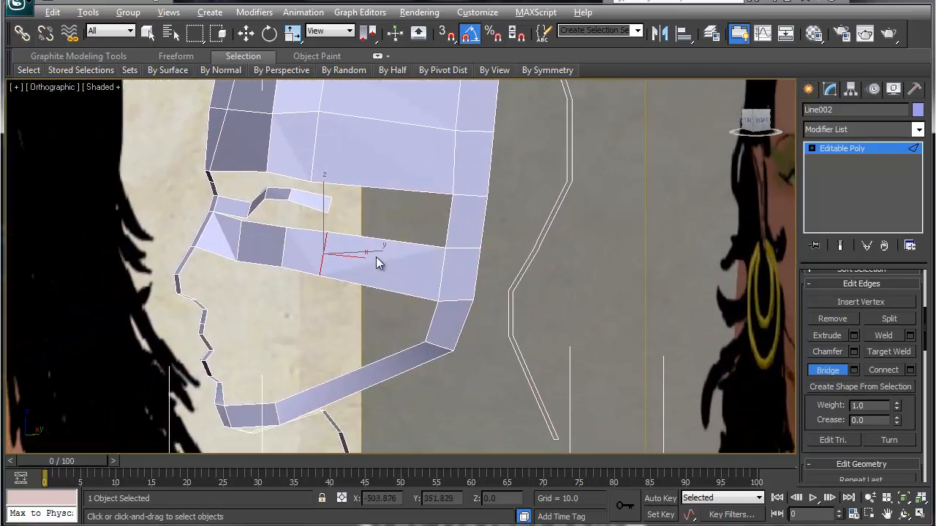
mouse_move(342, 282)
alt+middle_down()
mouse_move(343, 265)
mouse_move(358, 268)
mouse_move(324, 267)
mouse_move(353, 276)
alt+middle_up()
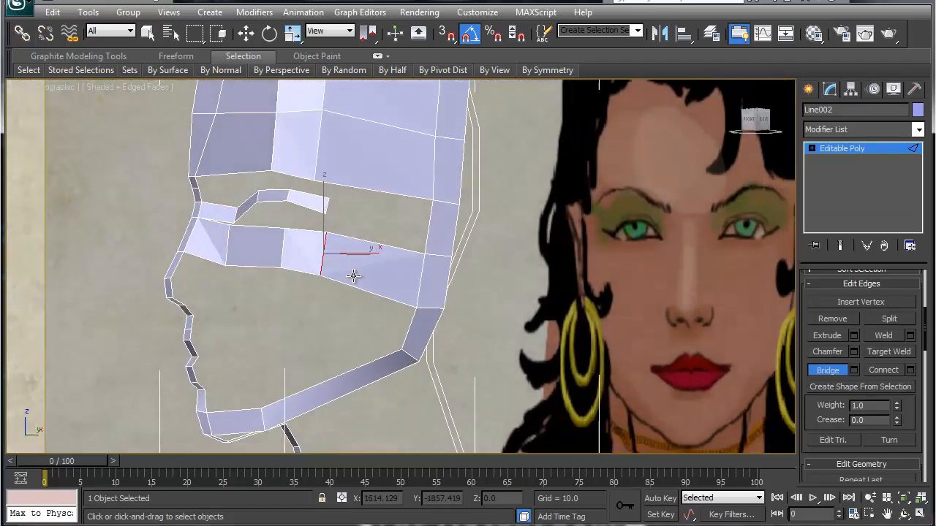
alt+middle_drag(308, 352, 307, 383)
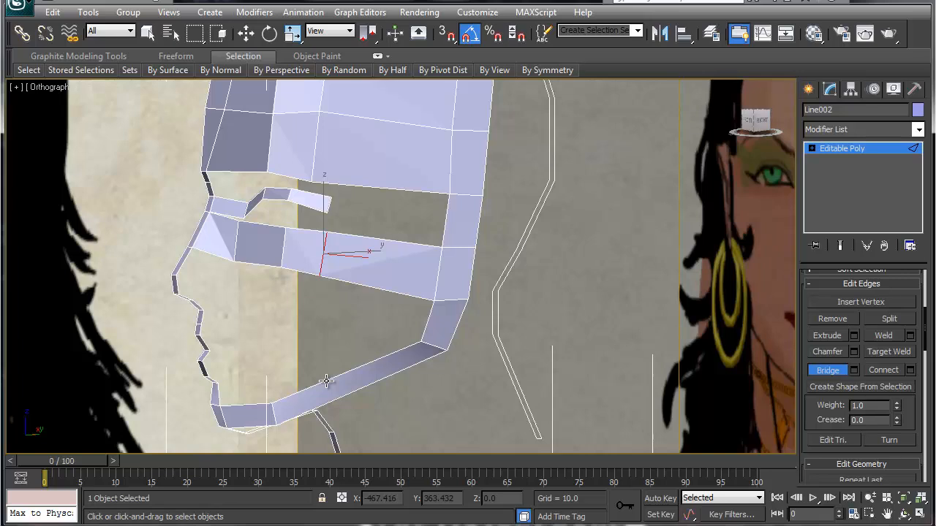
right_click(327, 381)
click(325, 379)
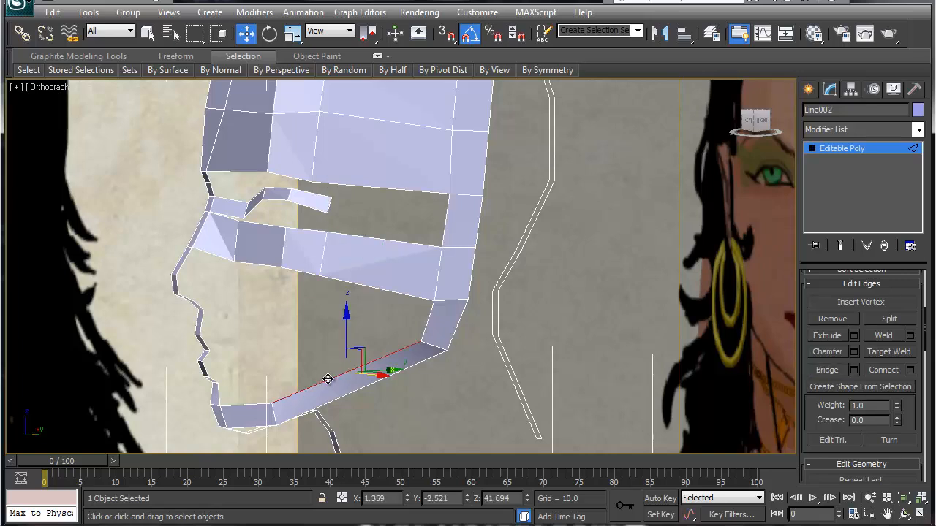
right_click(339, 401)
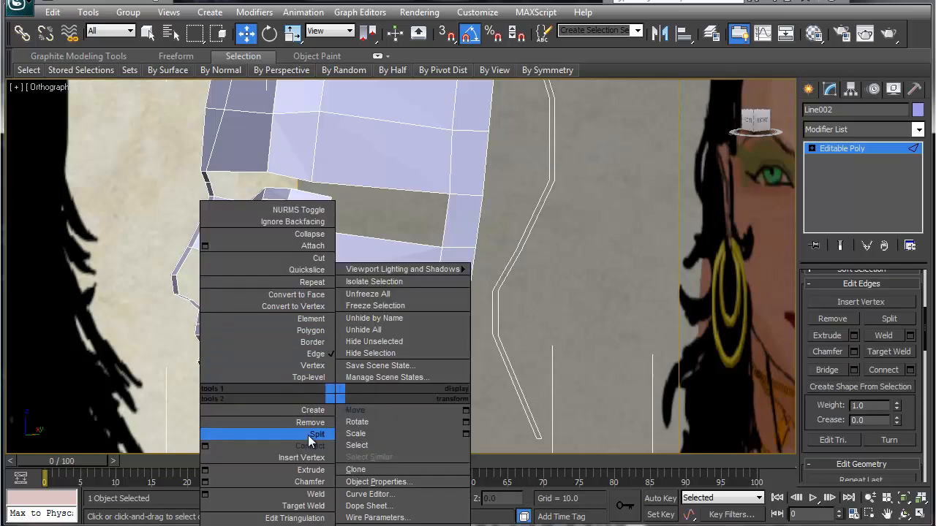
click(303, 458)
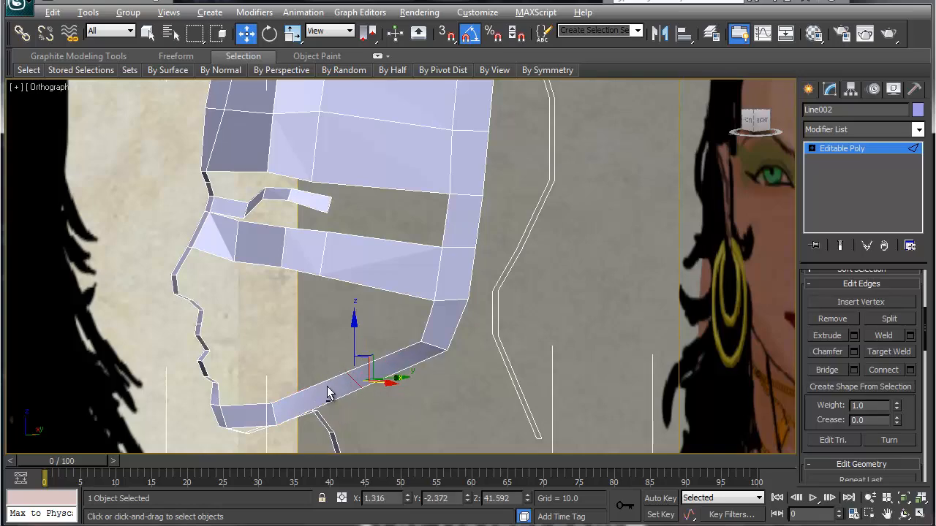
Move the jaw strip's new cross edge outward and forward to about X 1.56, Y -2.66, Z 41.5.
alt+middle_drag(328, 391, 386, 404)
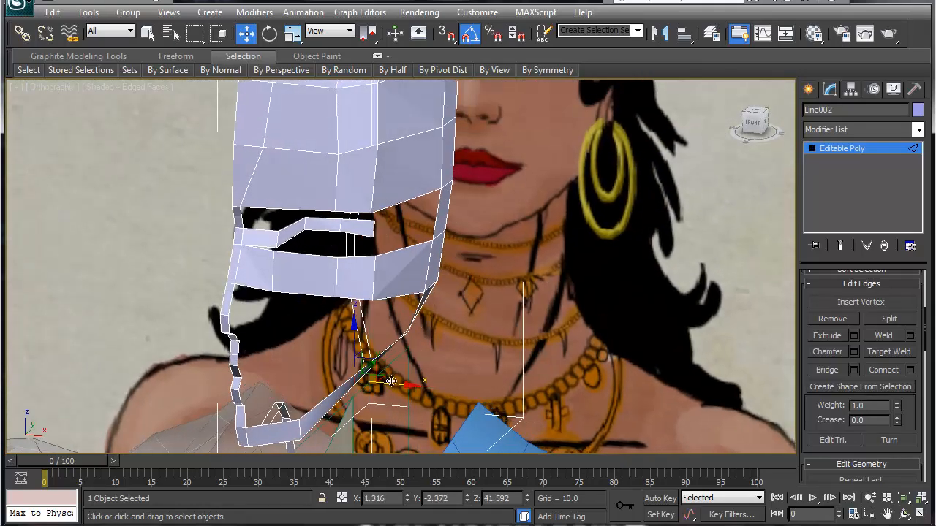
drag(392, 380, 407, 382)
alt+middle_drag(411, 383, 329, 355)
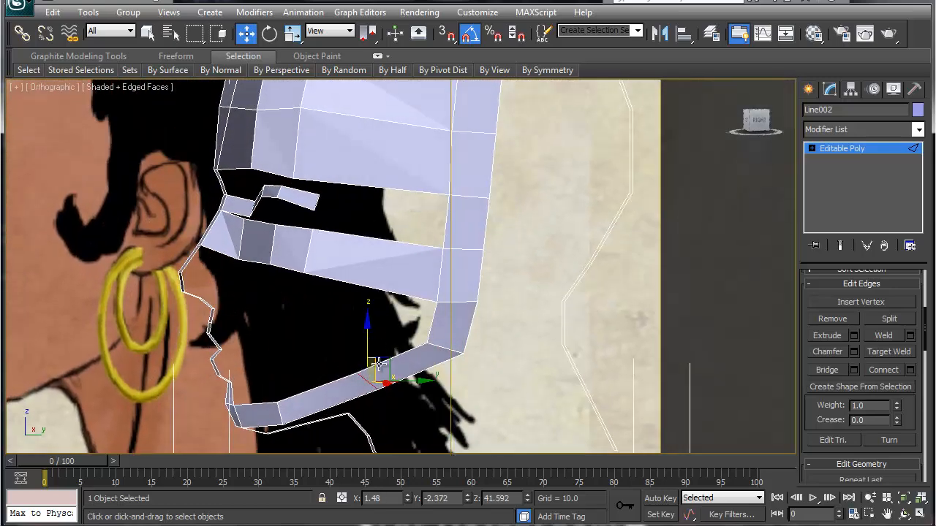
drag(383, 370, 363, 372)
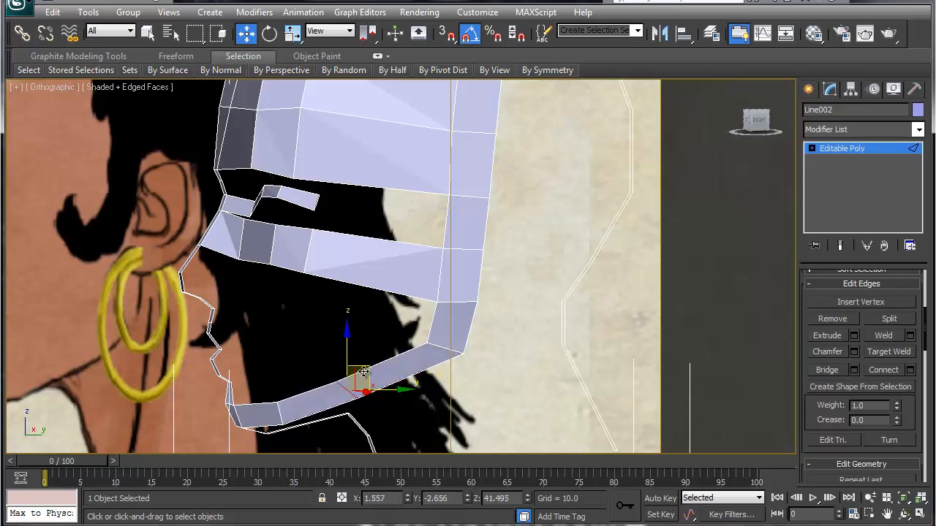
Bridge the jaw strip's rear upper edge to the under-eye band's lower edge, and bridge the band's upper edge to the forehead at the temple.
key(2)
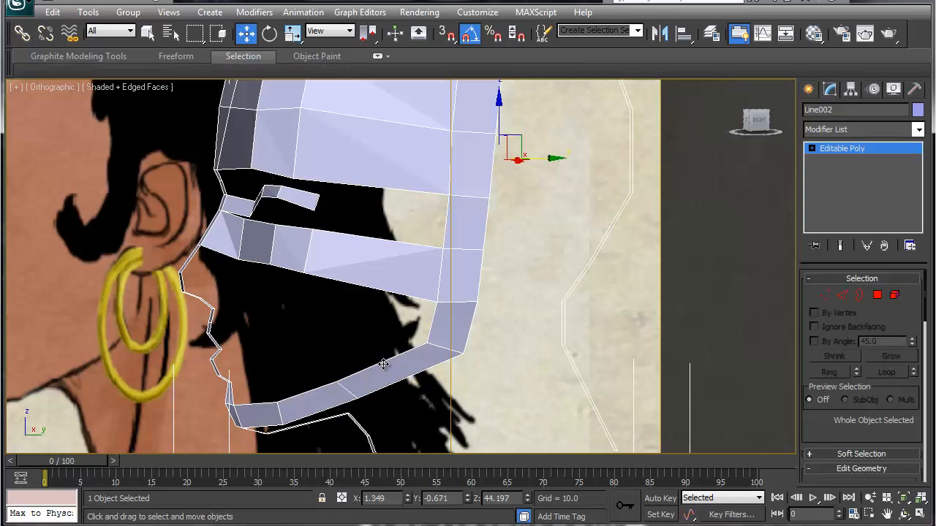
click(382, 366)
click(382, 363)
key(2)
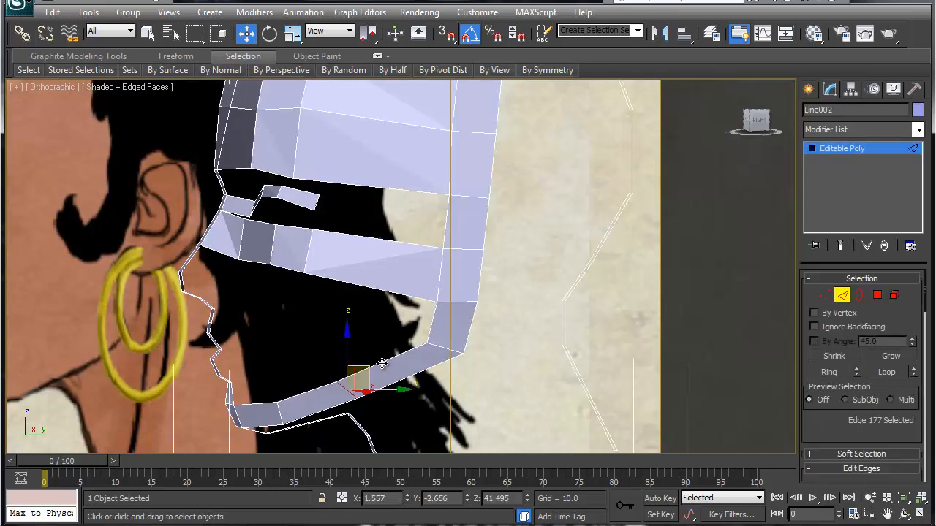
click(382, 363)
scroll(794, 416, down, 5)
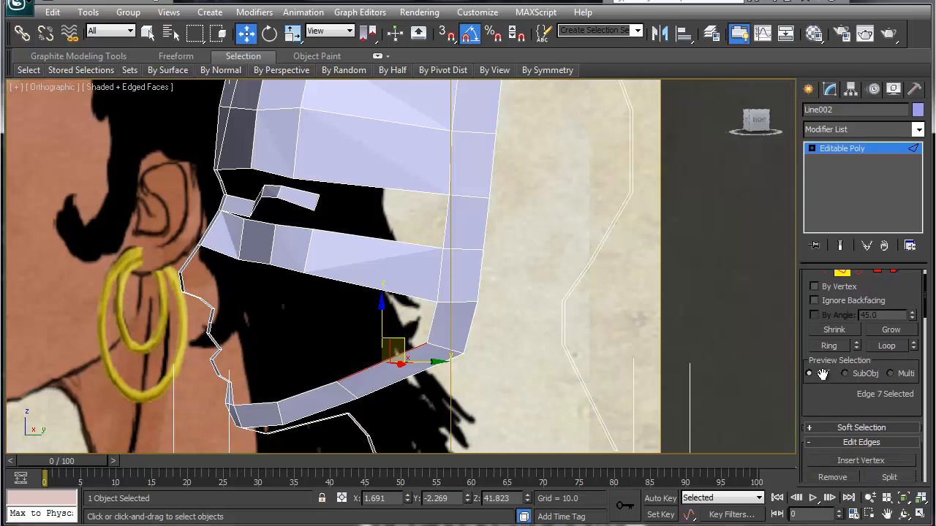
click(827, 416)
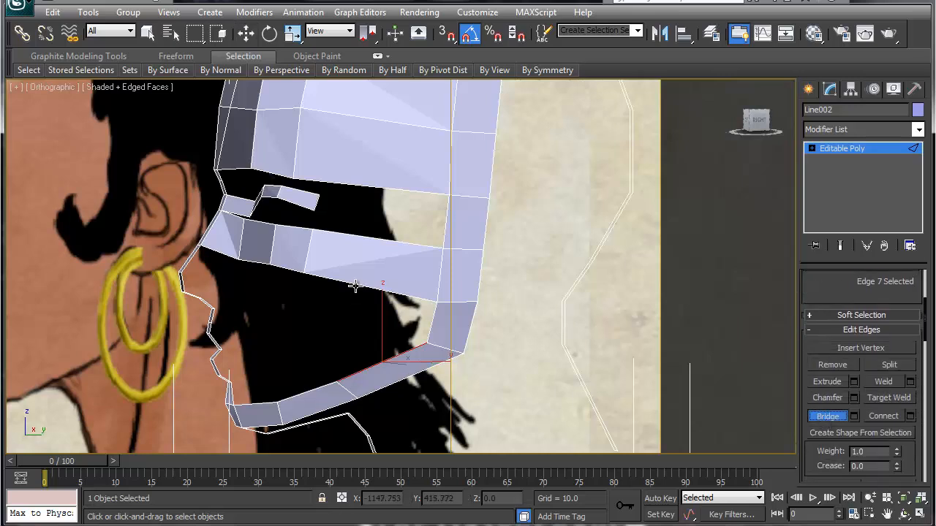
click(370, 364)
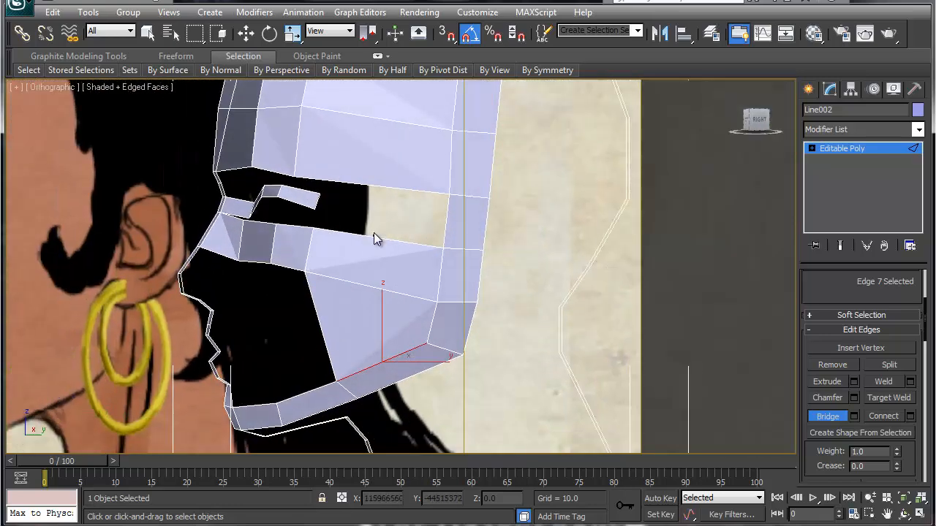
click(379, 186)
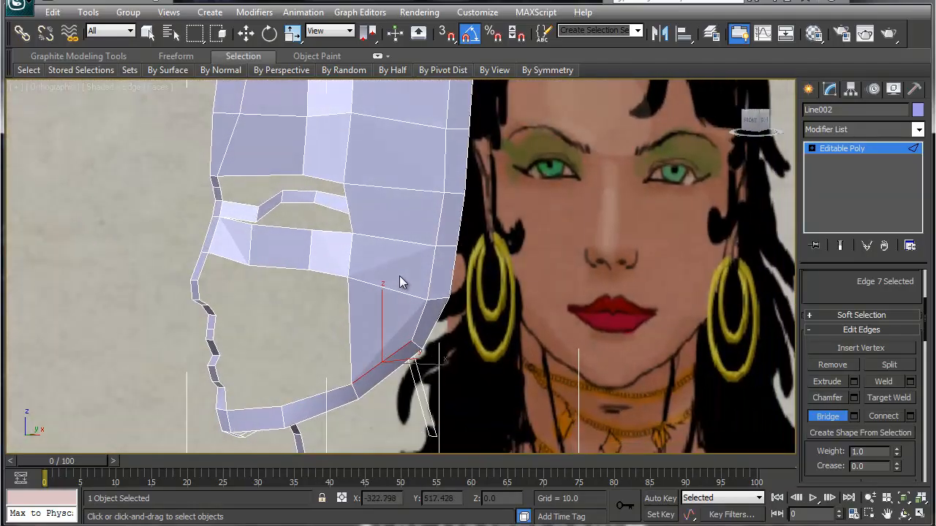
Connect the long edges of the jaw strip segment just behind the chin with another cross edge.
alt+middle_drag(401, 283, 367, 278)
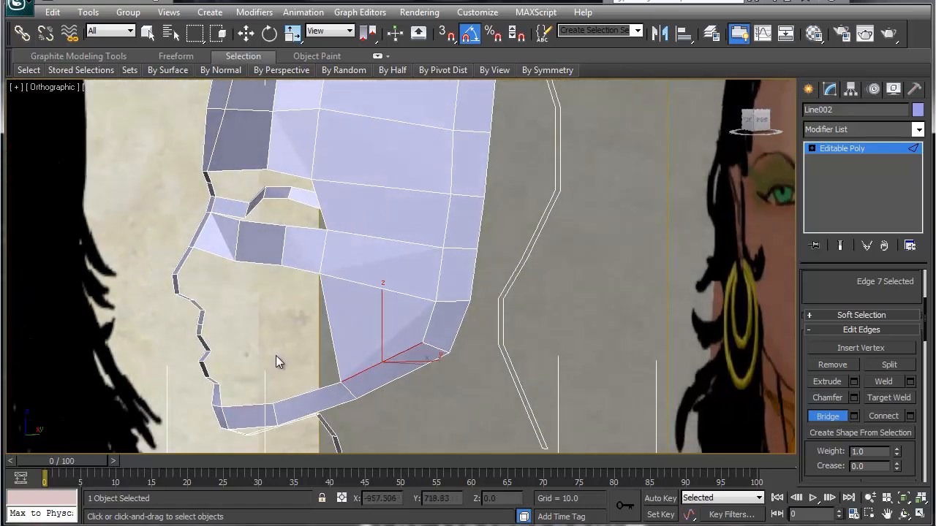
middle_drag(276, 355, 265, 293)
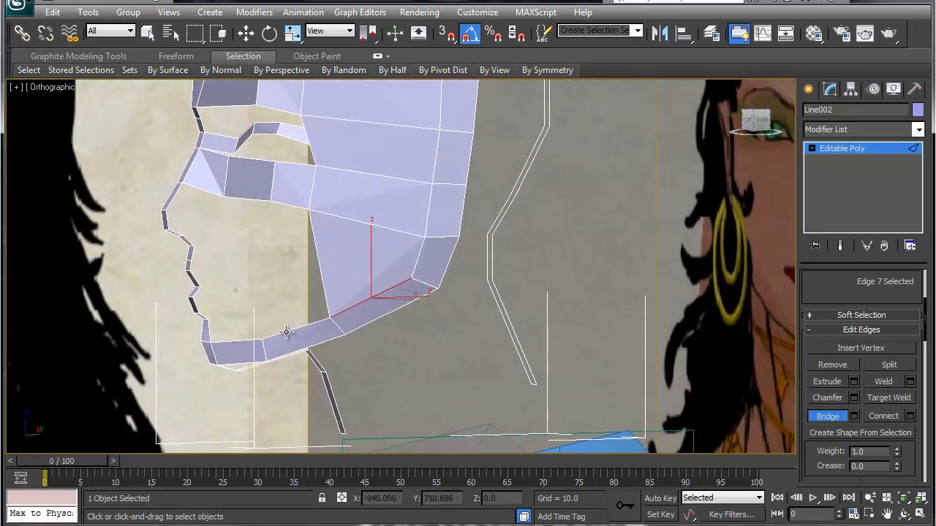
key(w)
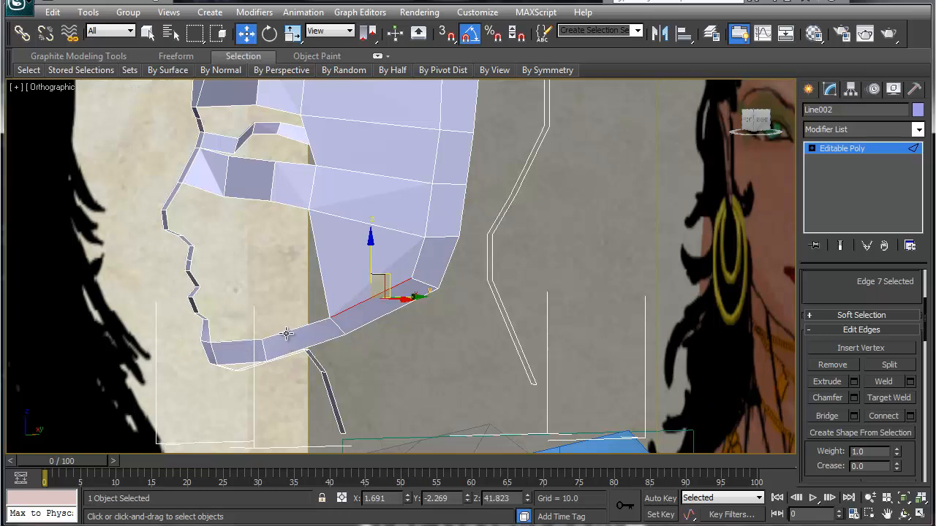
click(288, 344)
ctrl+click(291, 353)
right_click(289, 349)
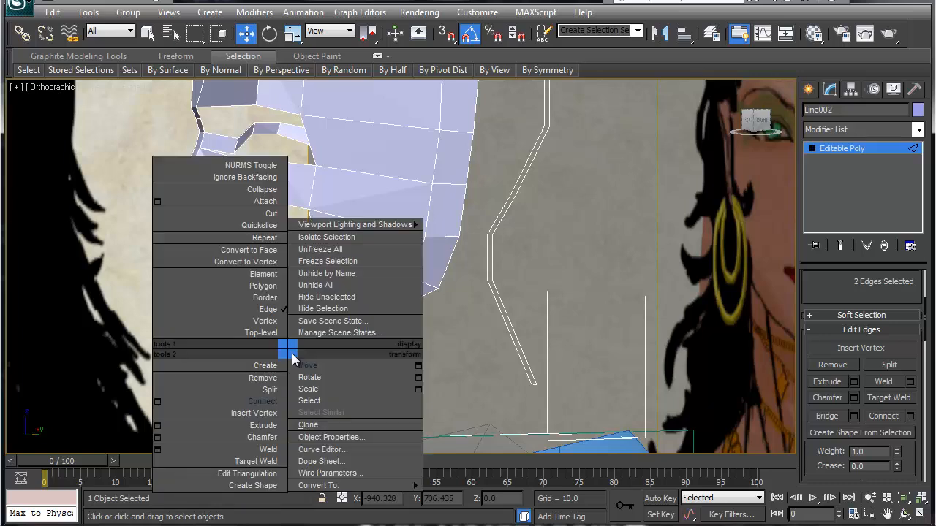
click(262, 402)
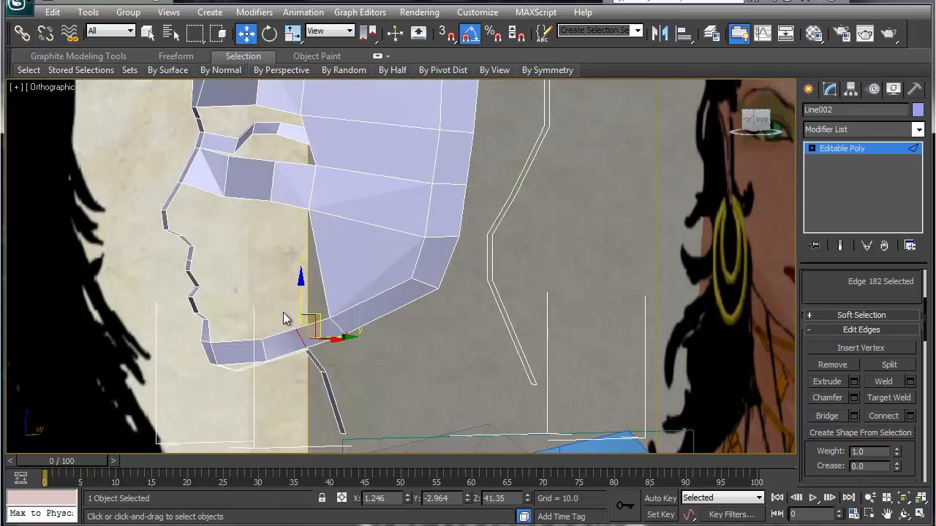
Bridge the two upper jaw edges in front of the closed cheek to the matching lower edges of the under-eye band.
click(302, 326)
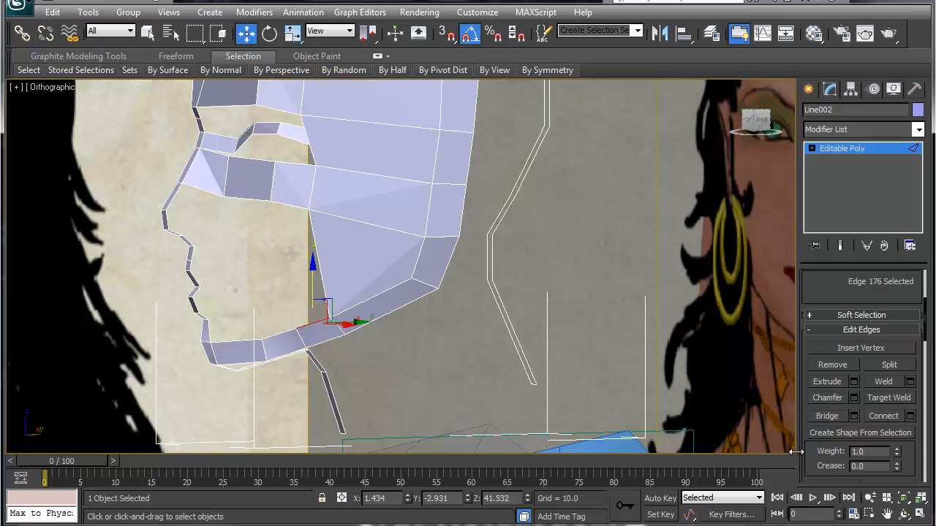
drag(815, 451, 822, 382)
click(826, 347)
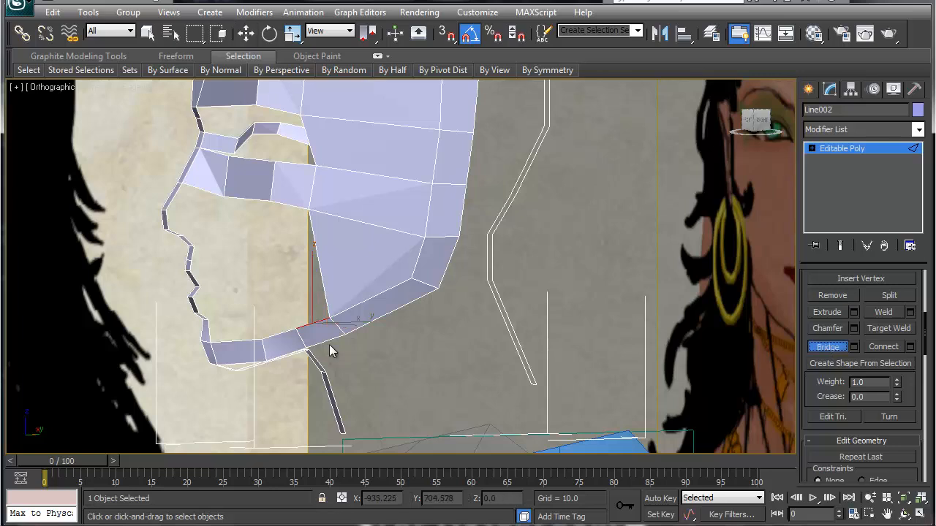
click(310, 323)
click(293, 207)
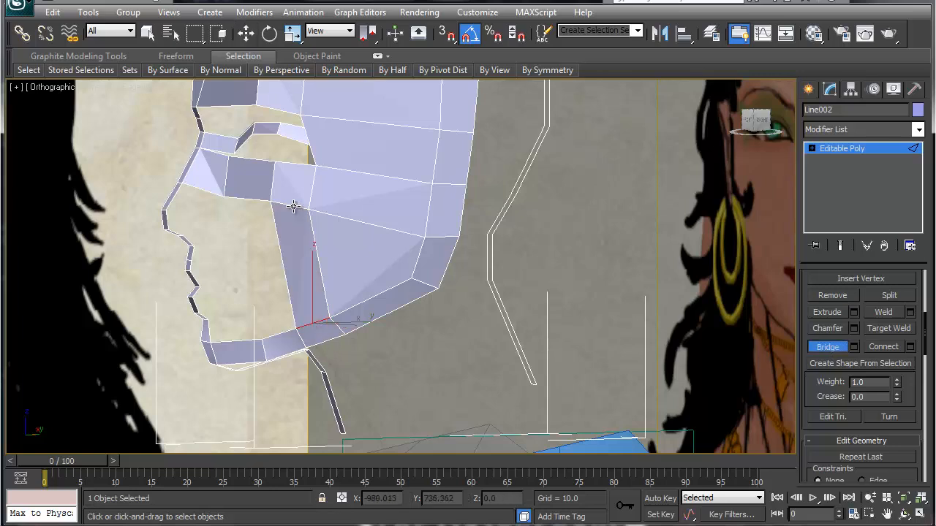
click(278, 333)
alt+middle_drag(232, 339, 194, 310)
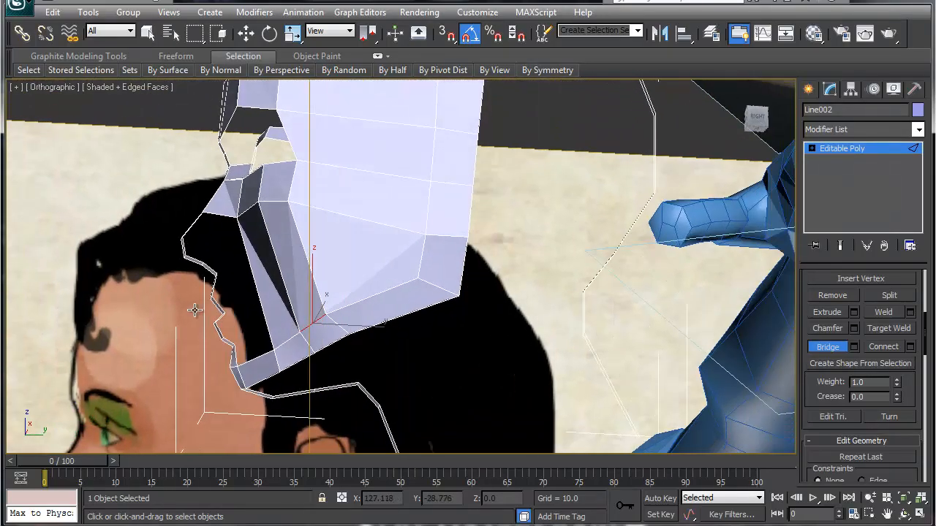